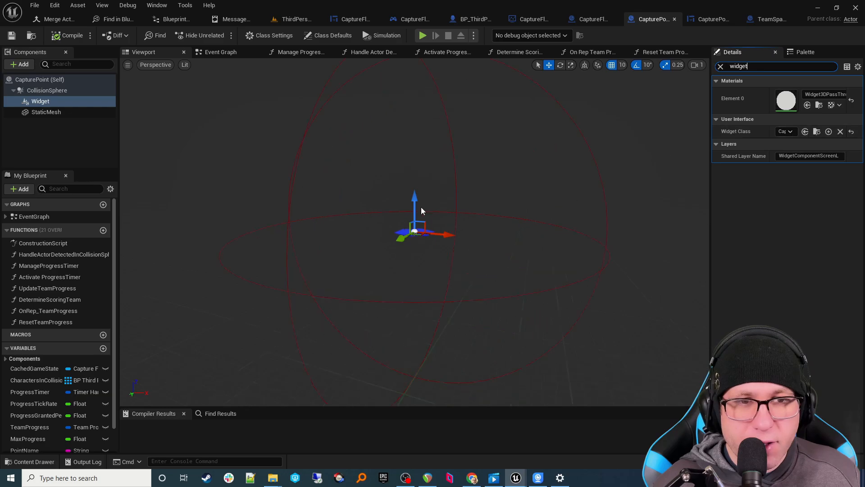
- Raise the Widget component along the vertical axis well above the blue static mesh and compile the CapturePoint blueprint
scroll(421, 212, "up", 4)
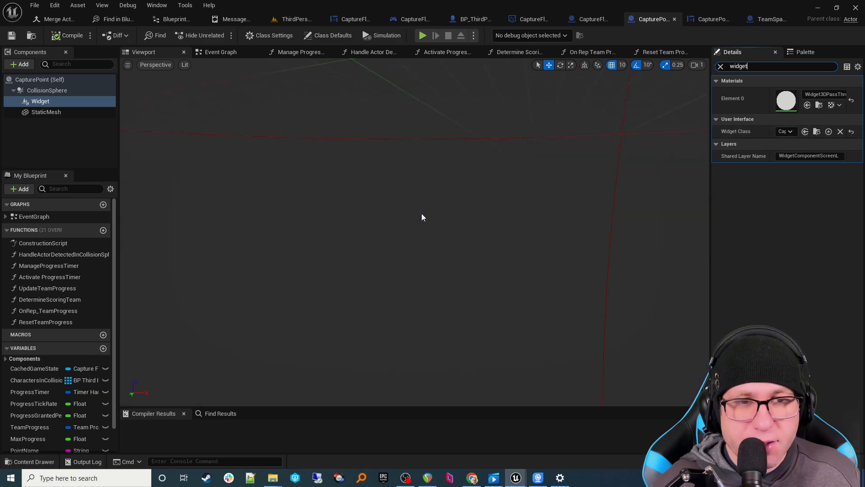
left_click(49, 112)
left_click(37, 101)
left_click(42, 92)
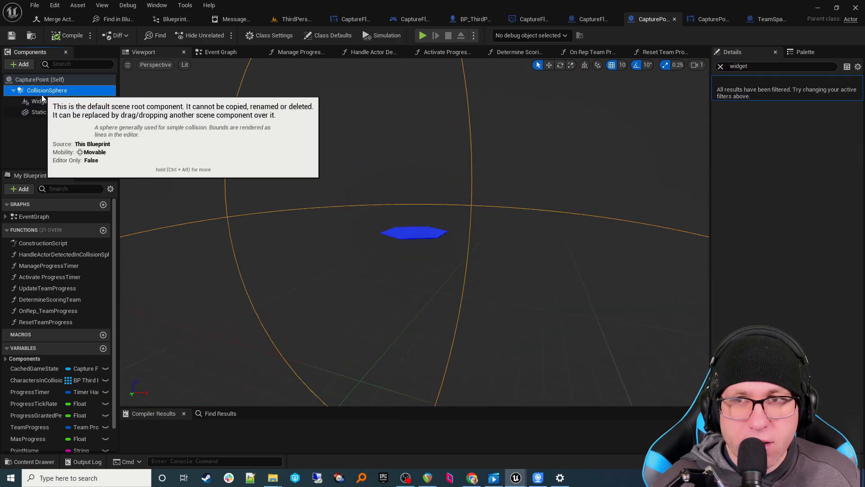
left_click(41, 101)
left_click_drag(411, 188, 419, 105)
mouse_move(396, 156)
right_mouse_down()
mouse_move(408, 122)
mouse_move(397, 156)
right_mouse_up()
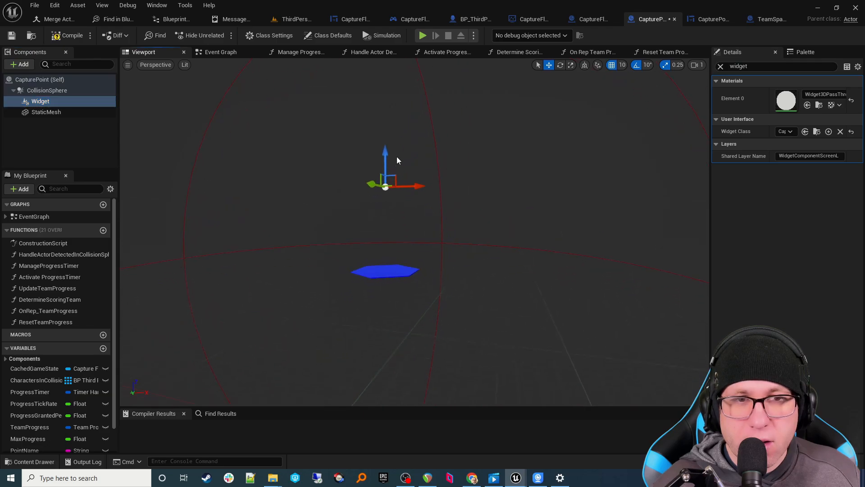
left_click_drag(385, 152, 391, 110)
right_click_drag(383, 144, 384, 121)
scroll(382, 145, "up", 3)
scroll(382, 145, "down", 3)
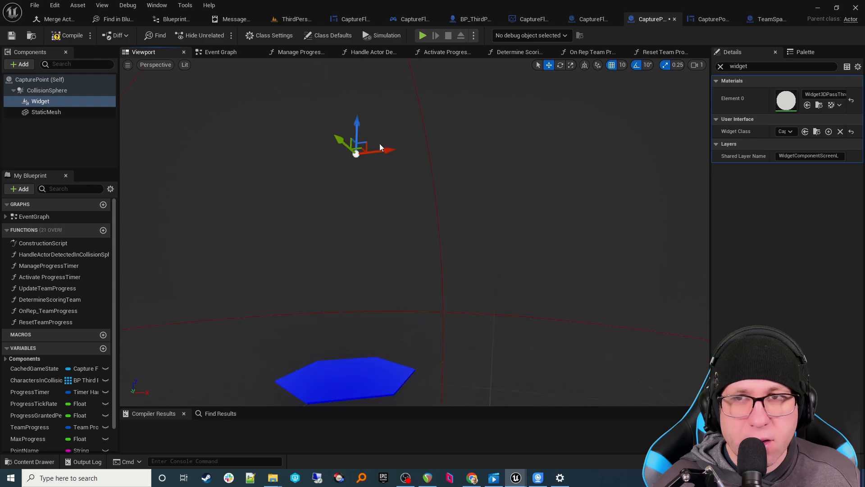
left_click(81, 39)
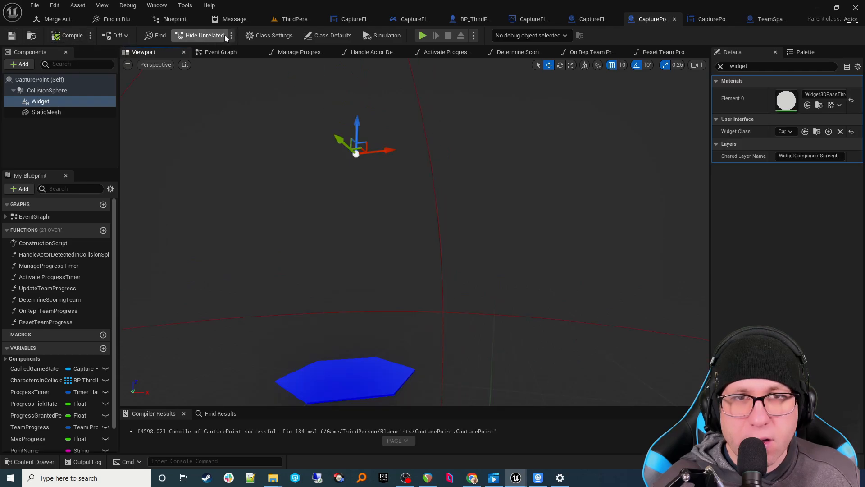
- Play the ThirdPersonMap level and run the first client's character into the capture point's collision sphere
left_click(284, 20)
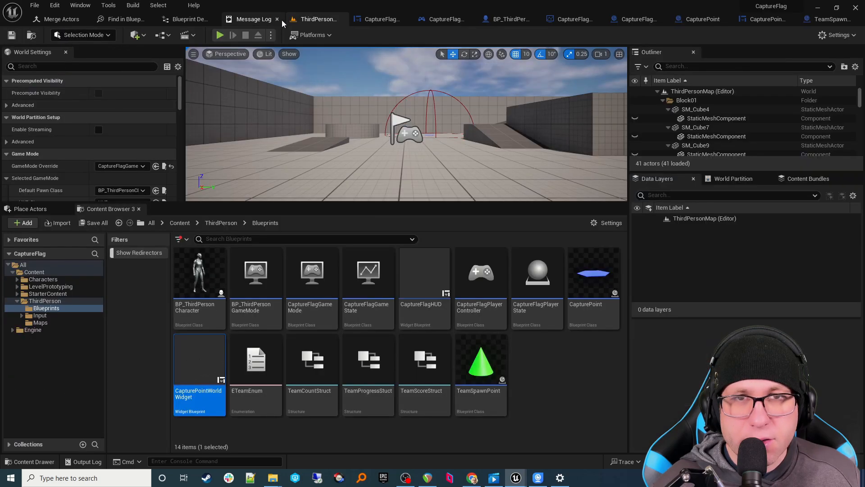
left_click(220, 35)
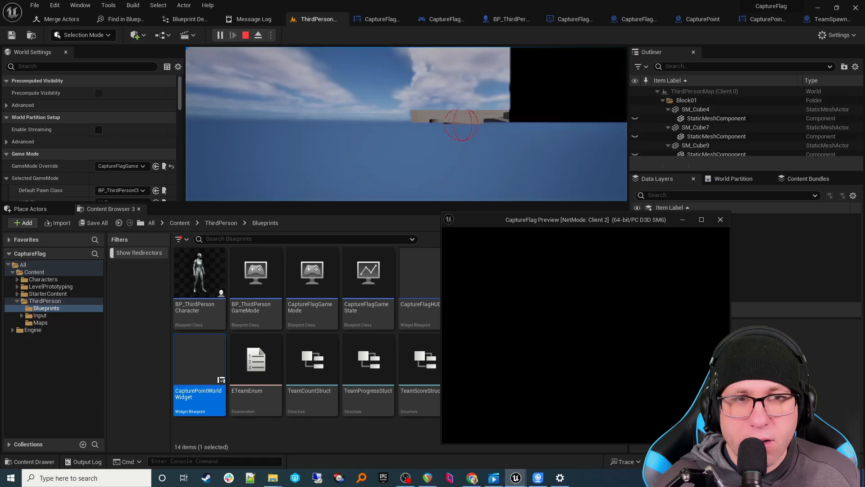
key("super")
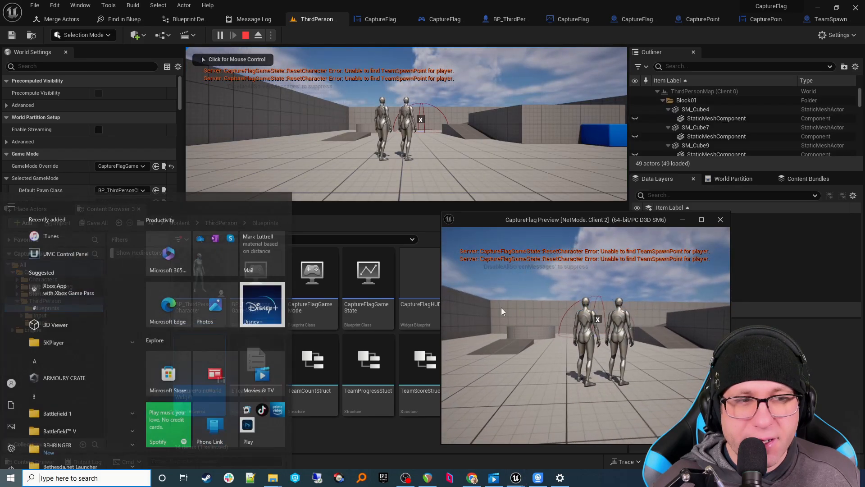
left_click(445, 181)
key("d")
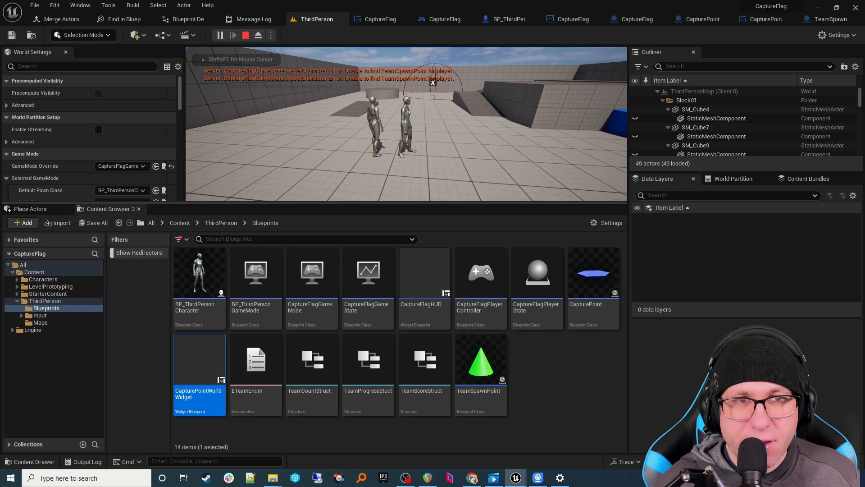
key("d")
key("w")
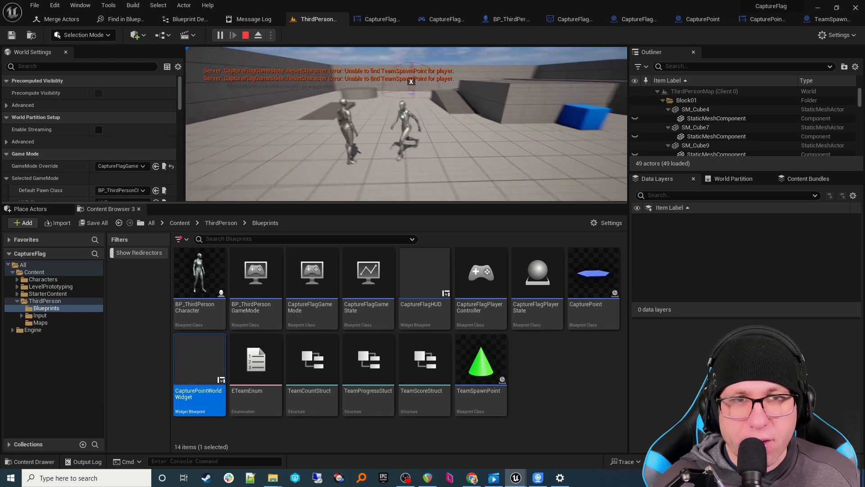
key("w")
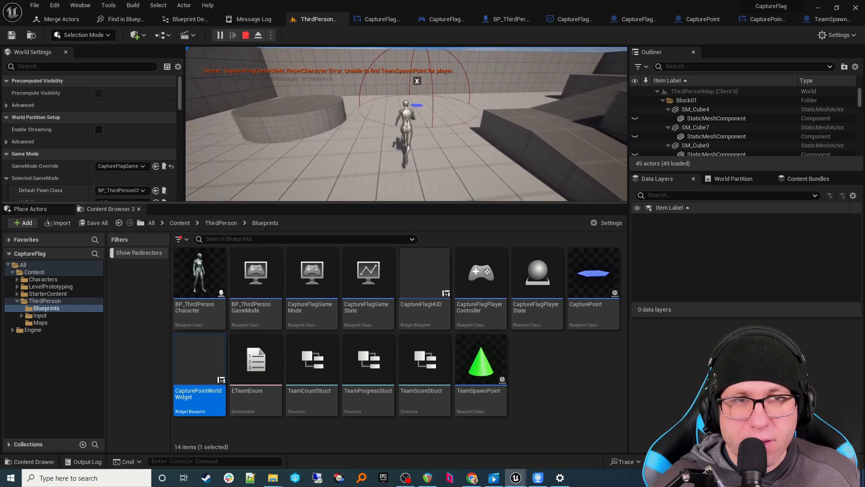
key("w")
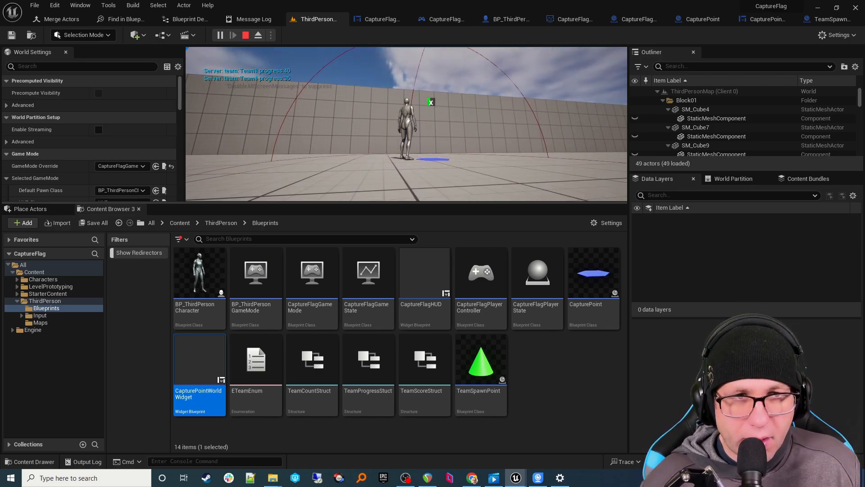
- Enlarge the level viewport and move the character around the capture point to examine how its widget fills
key("super")
left_click(455, 243)
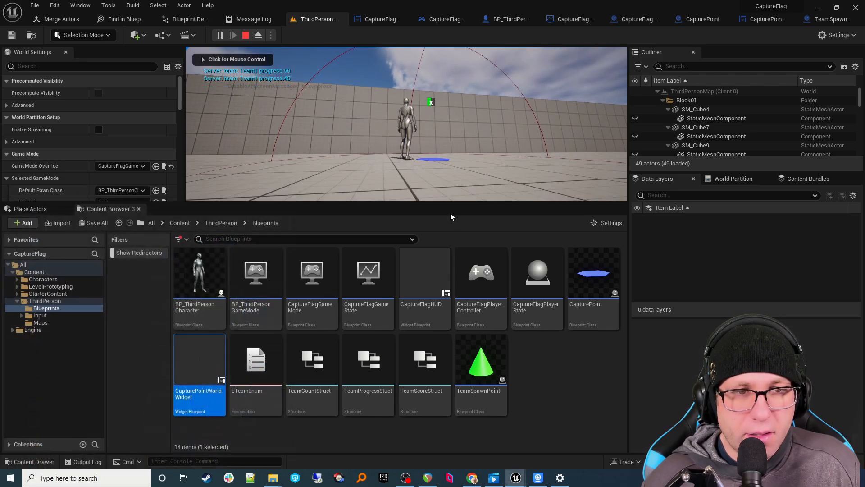
left_click_drag(450, 203, 444, 309)
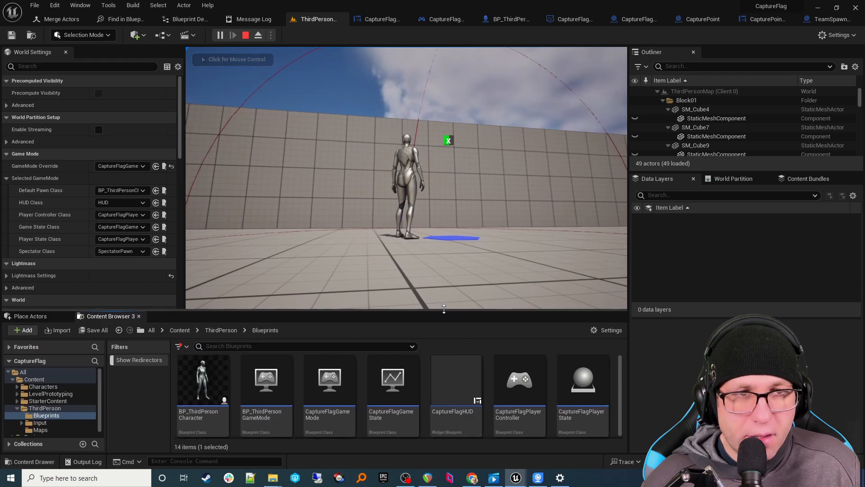
left_click(431, 220)
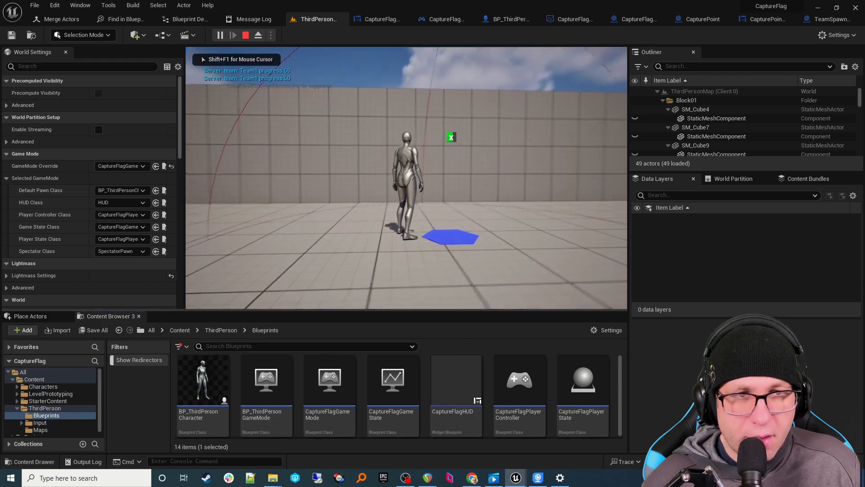
key("d")
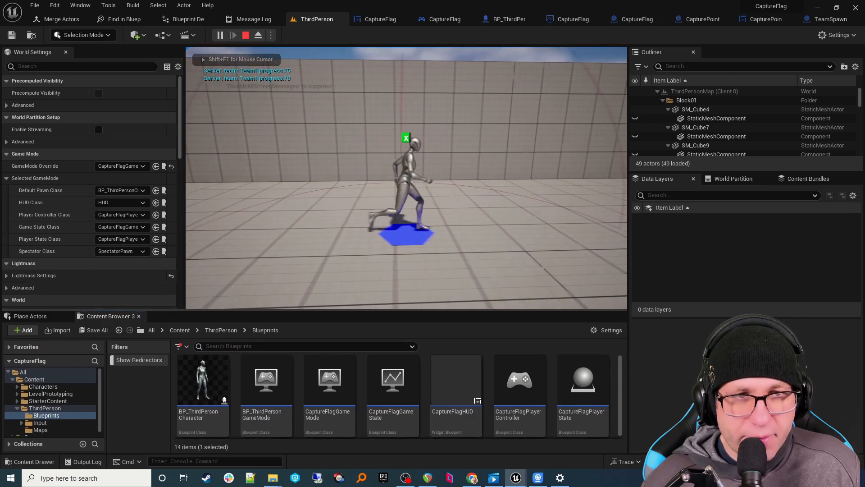
key("a")
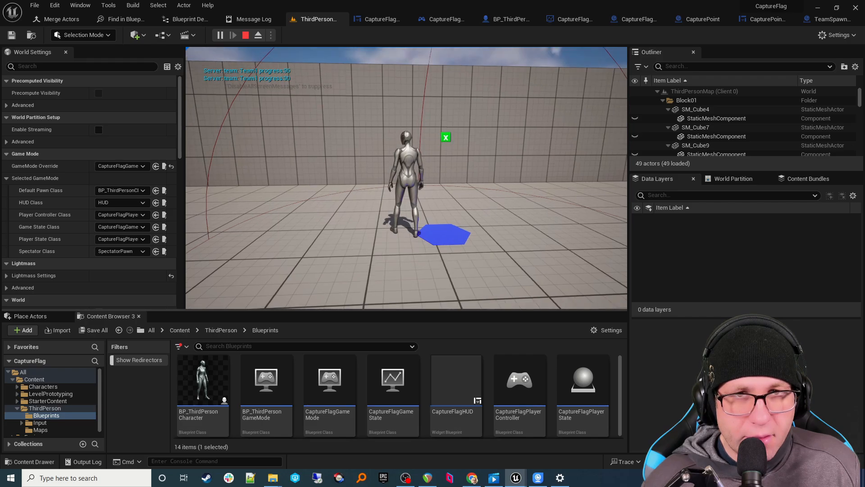
key("a")
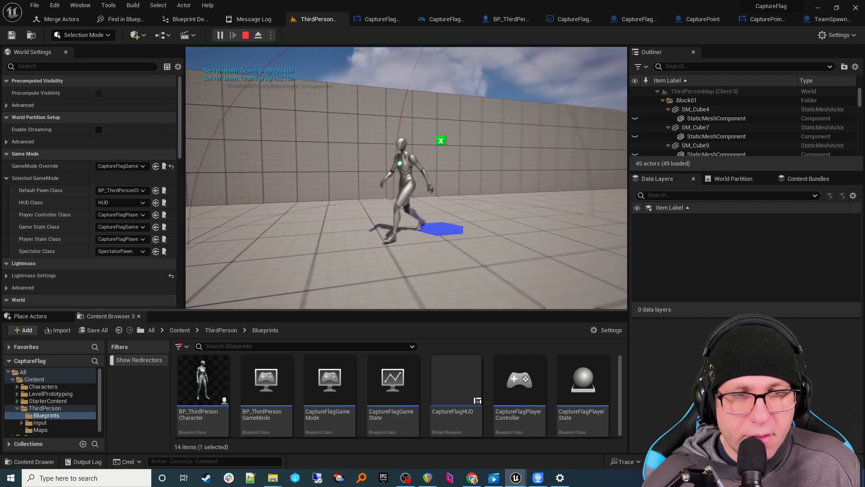
- Shrink the editor window and arrange it side by side with the Client 2 preview window
key("super")
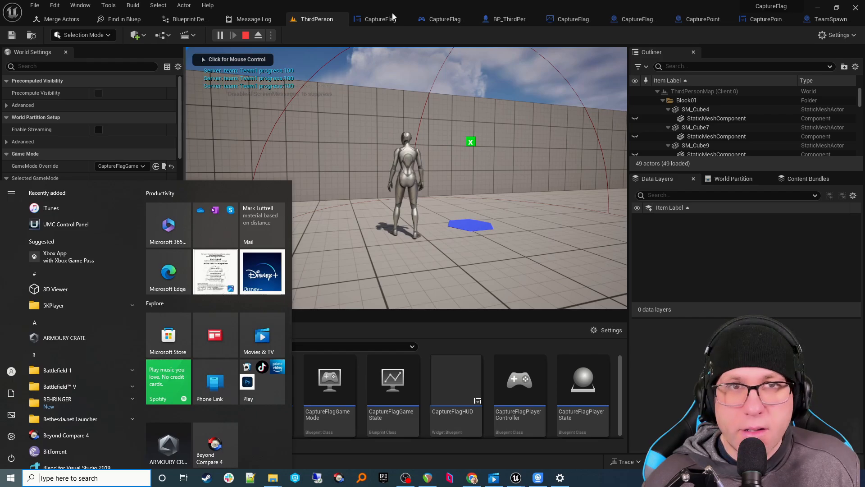
left_click_drag(432, 7, 375, 69)
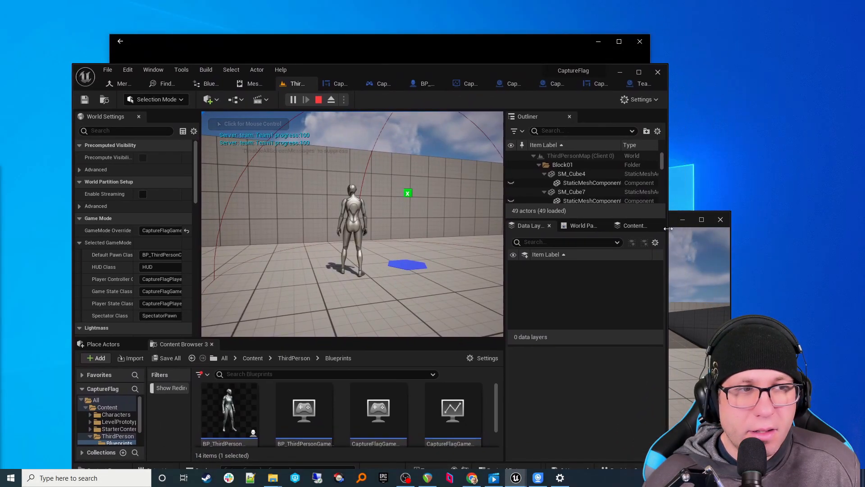
left_click_drag(669, 229, 711, 82)
left_click_drag(441, 74, 381, 23)
left_click_drag(607, 426, 481, 439)
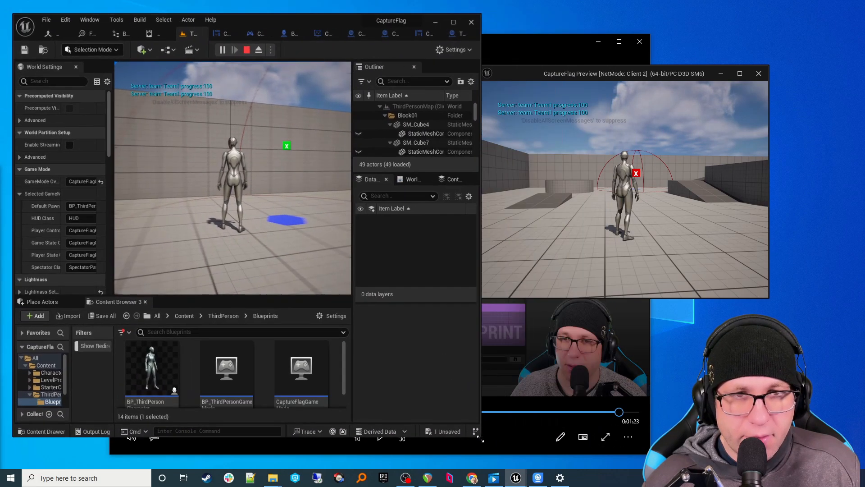
left_click_drag(524, 73, 530, 26)
- Walk the first client's character out of the capture sphere while comparing the widget in both client windows
left_click(243, 135)
key("w")
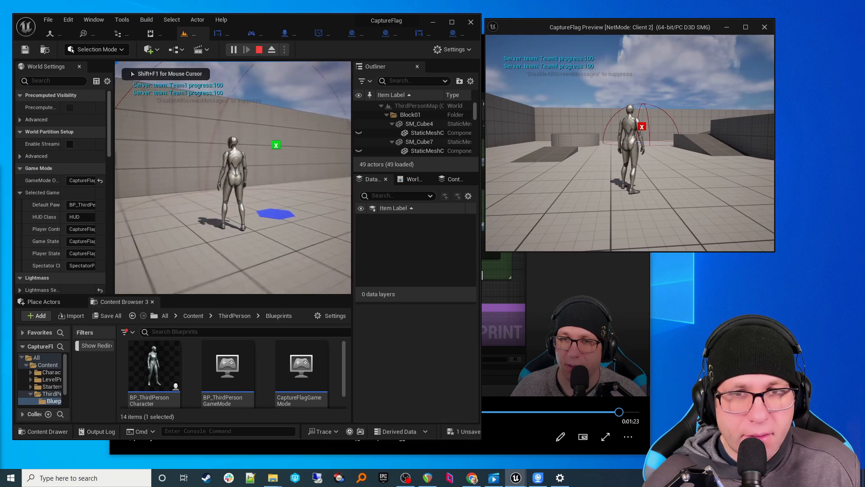
key("w")
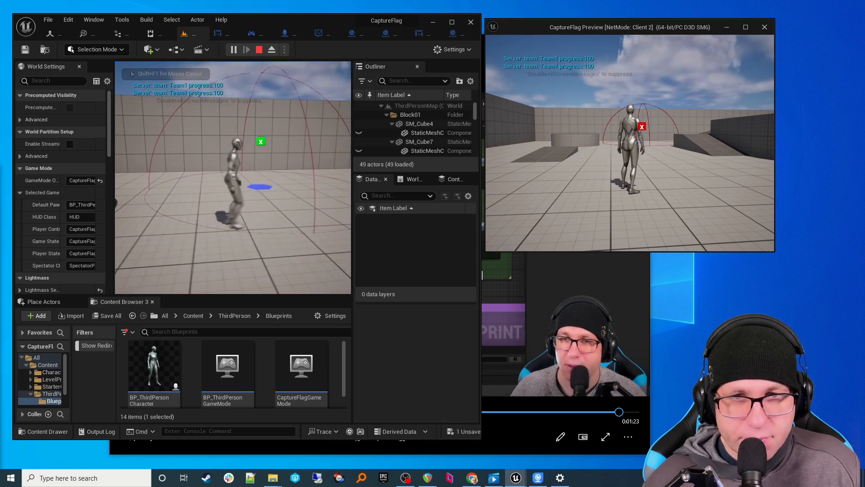
key("s")
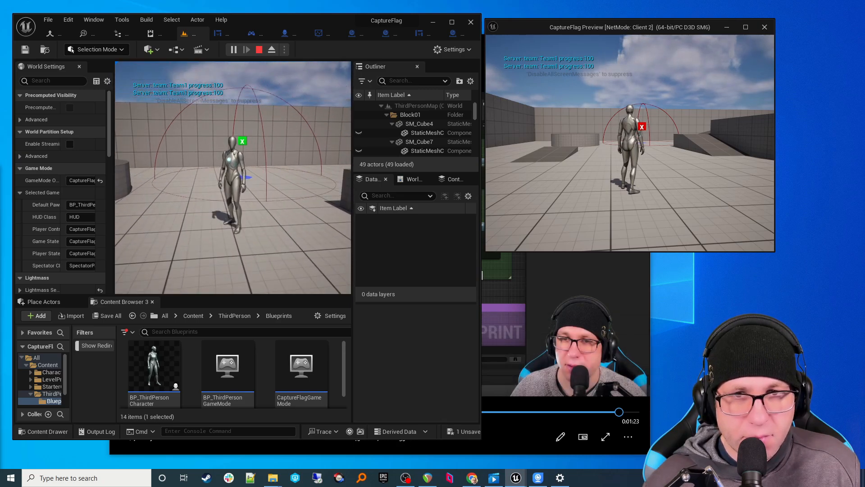
- Switch control to the second client and walk its character toward the capture sphere
key("super")
key("super")
key("w")
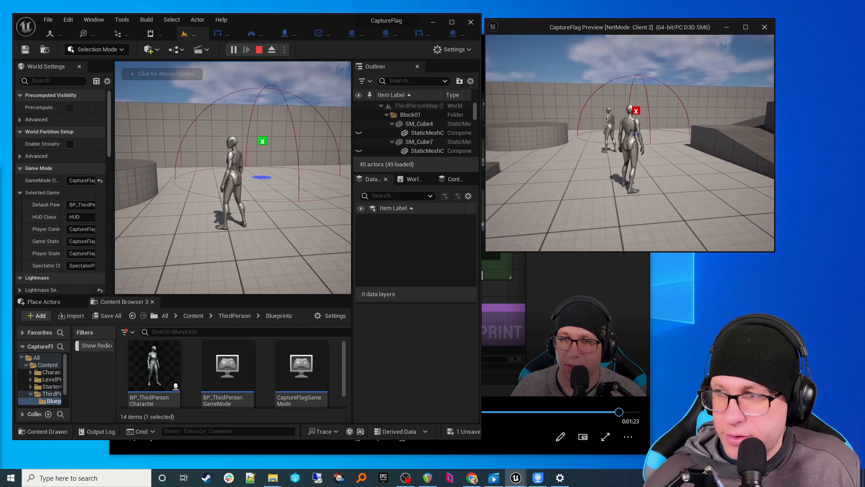
key("w")
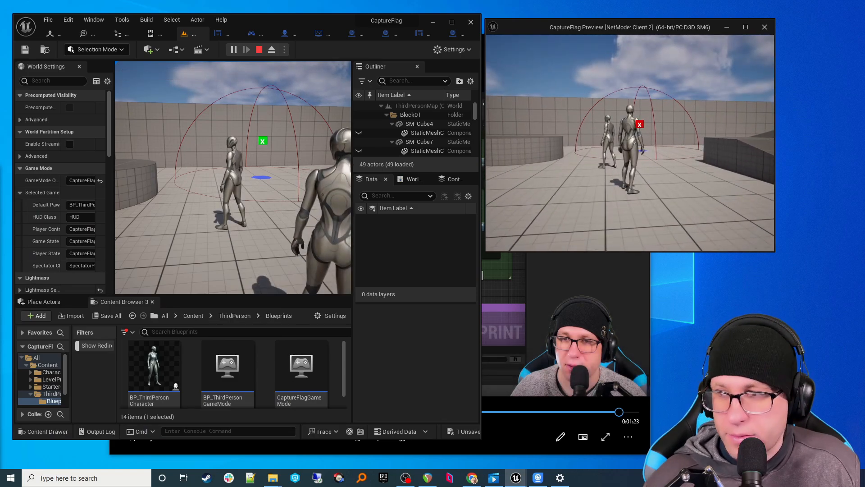
- Close the video player window behind the editor and preview windows
key("super")
left_click(626, 309)
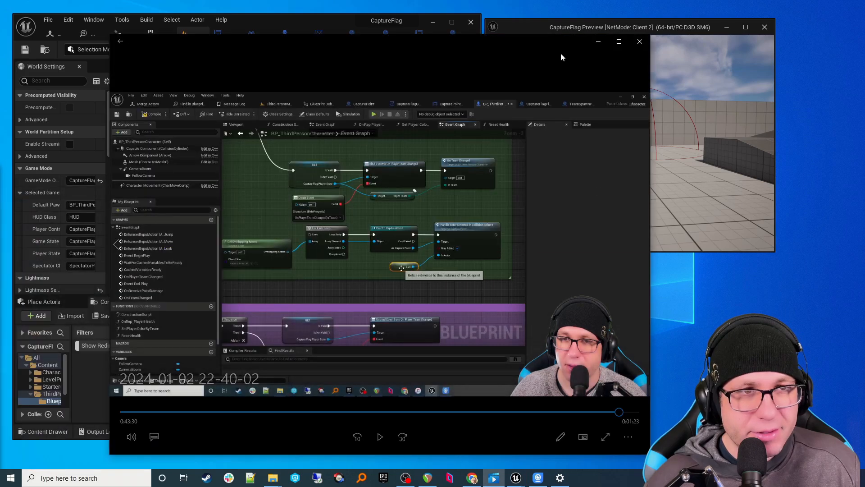
left_click(633, 46)
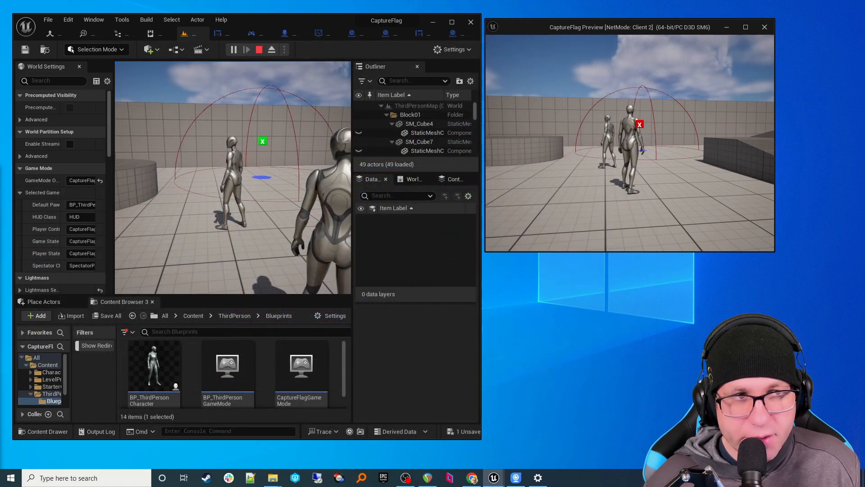
- Run the second client's character into the capture sphere to test how the opposing team changes the progress
key("s")
key("d")
key("w")
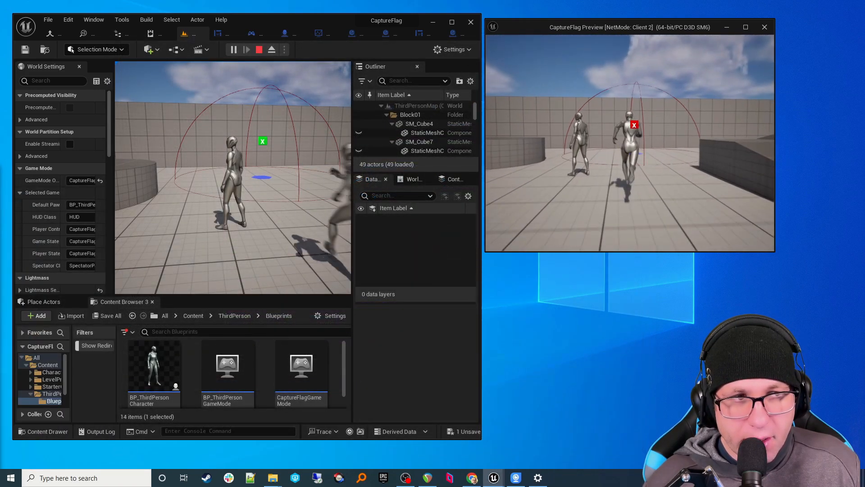
key("a")
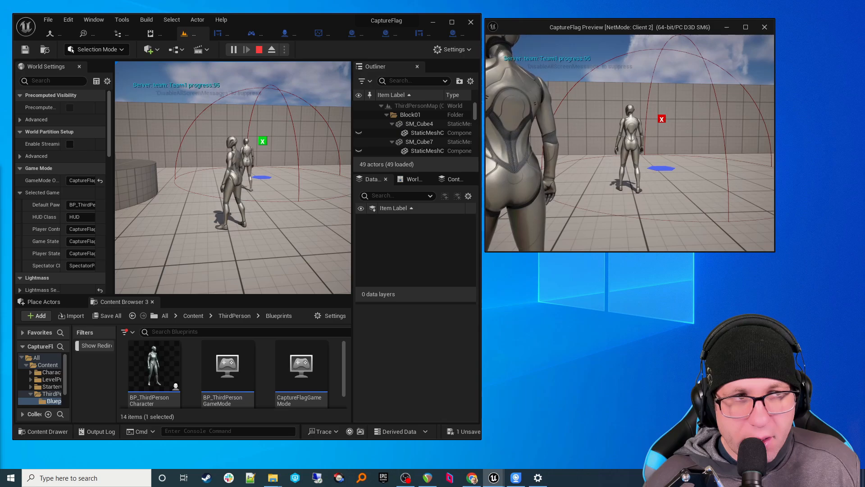
key("w")
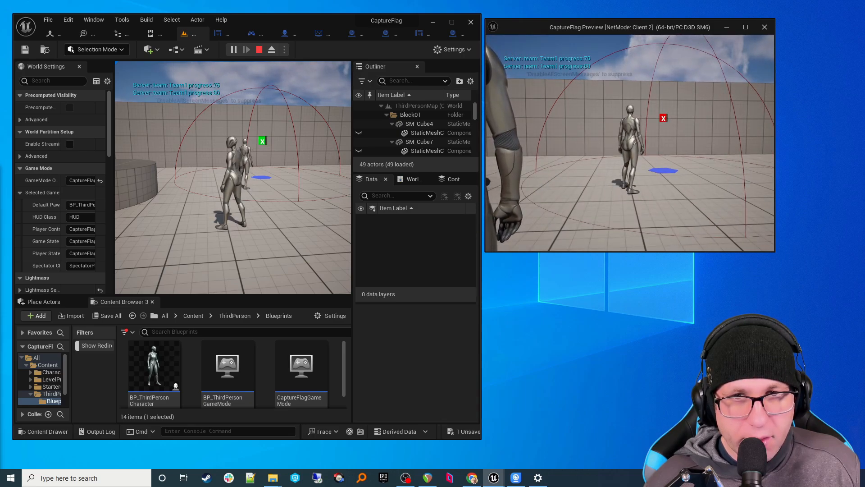
- Examine the capture point widget in the maximized Client 2 preview while moving the character, and restore the window beside the editor
key("super")
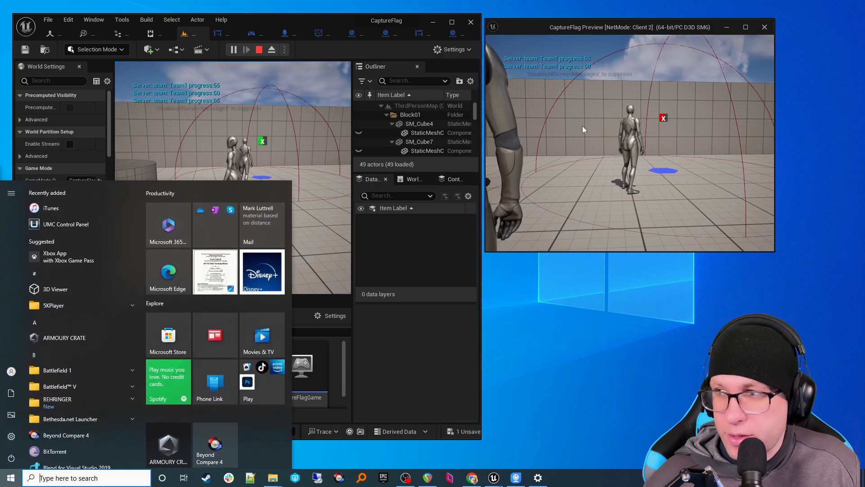
left_click(745, 27)
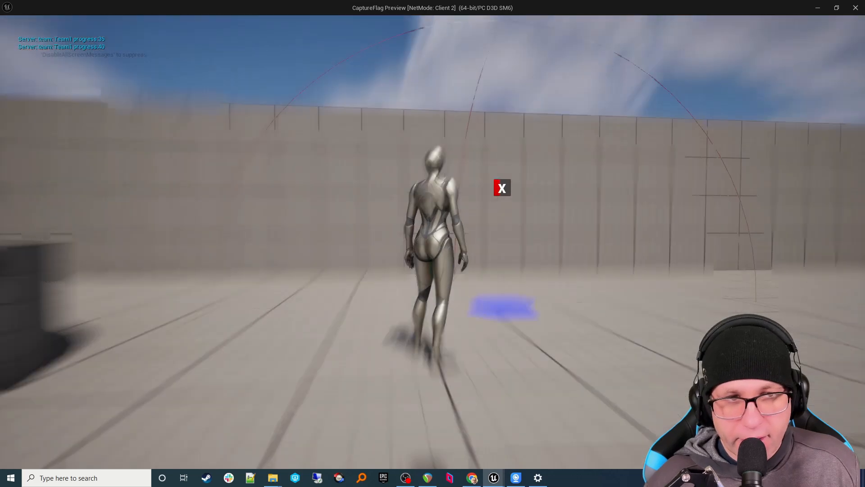
key("a")
key("w")
key("d")
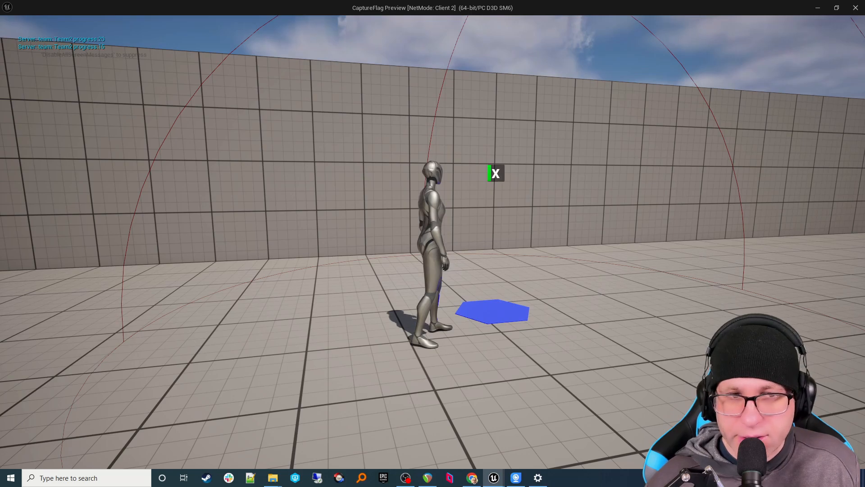
key("super")
left_click_drag(541, 7, 614, 134)
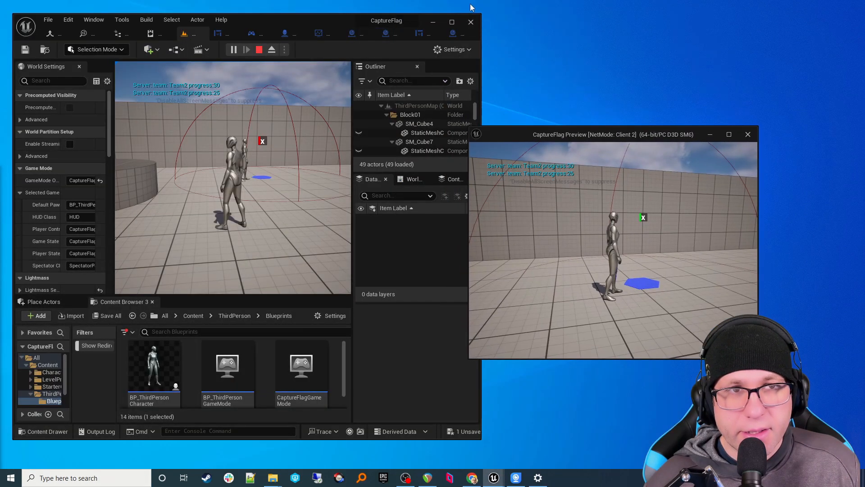
- Maximize the editor, move the first client's character around the capture sphere to check team progress and the widget, and end the play session
left_click(454, 23)
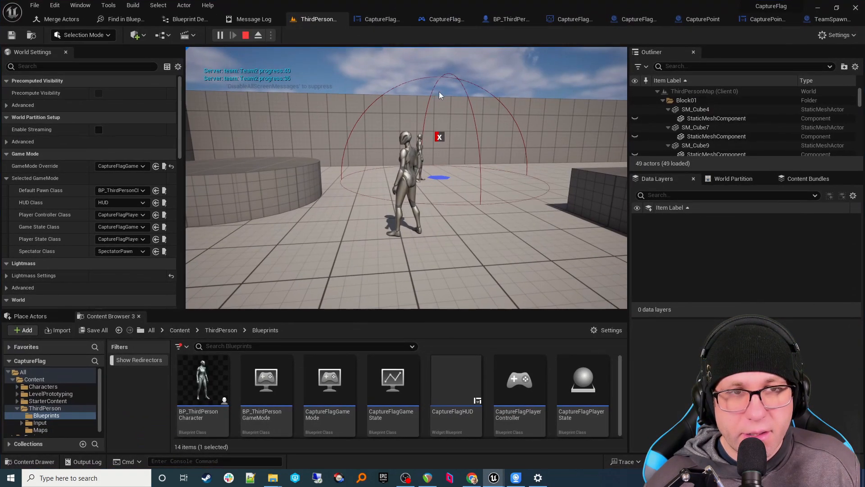
left_click(429, 104)
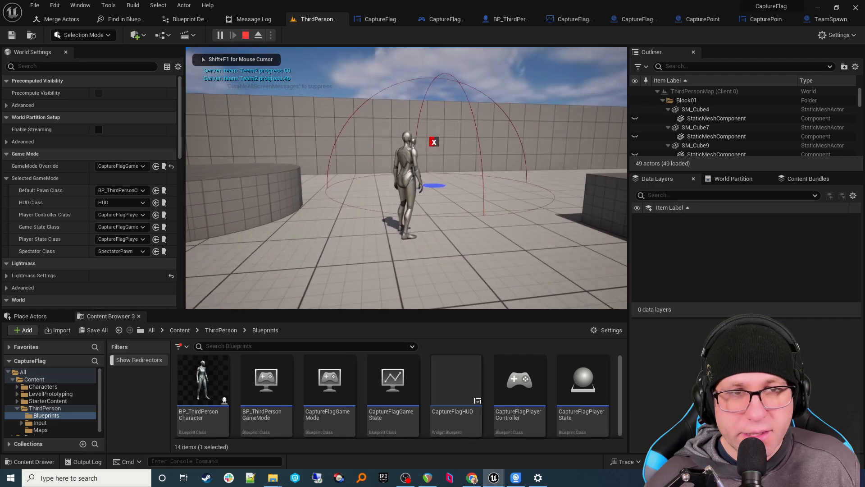
key("w")
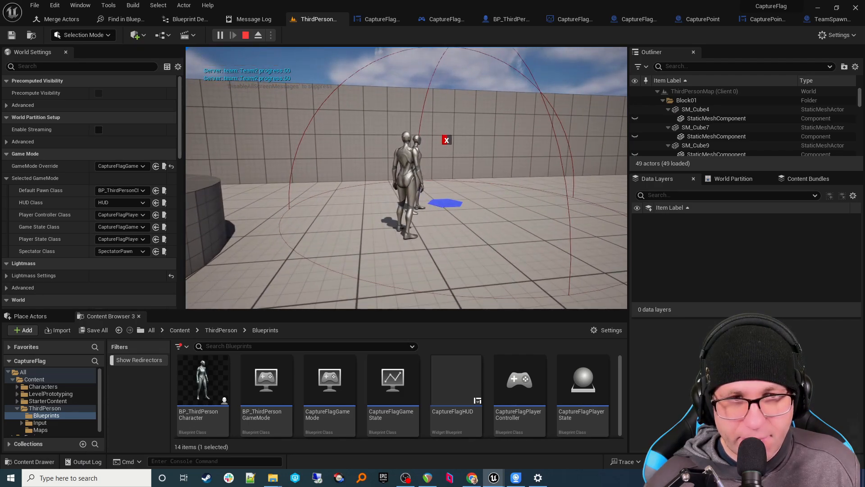
key("s")
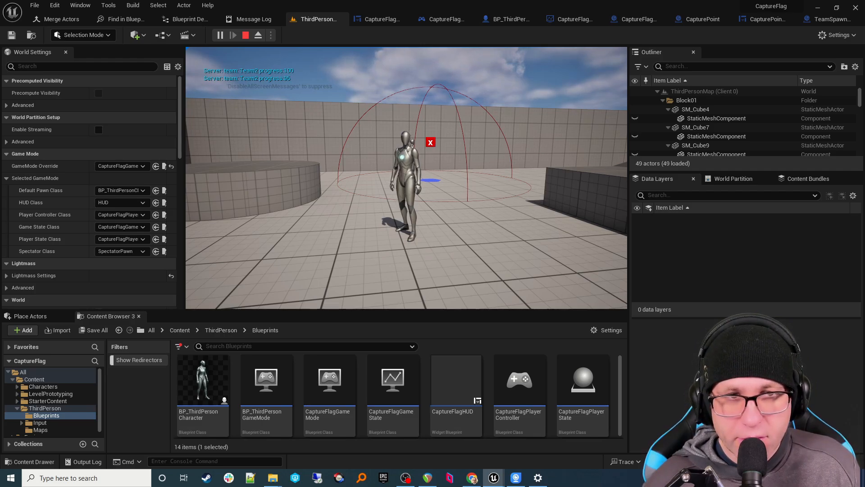
key("w")
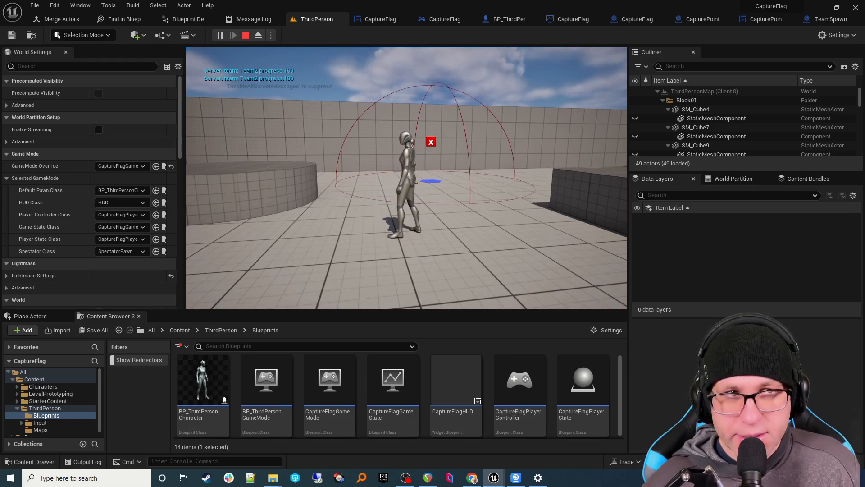
key("Escape")
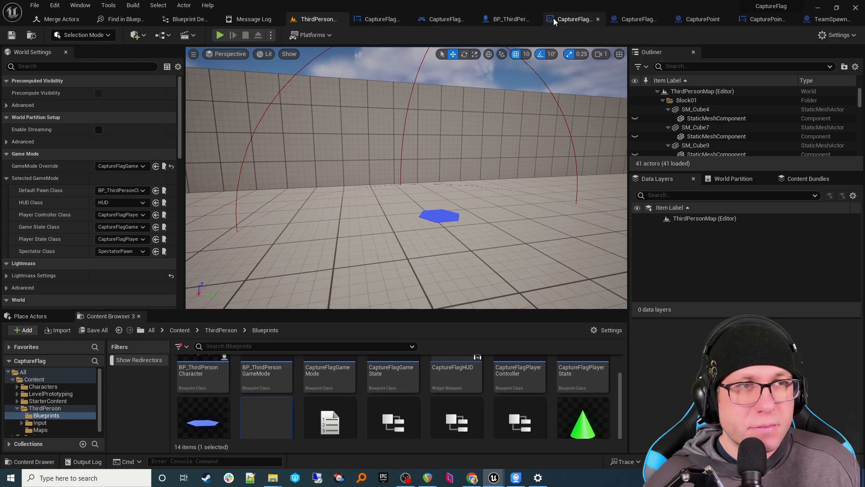
- In the CapturePoint blueprint, set the Widget component's Z location to 870, well above the collision sphere
left_click(694, 19)
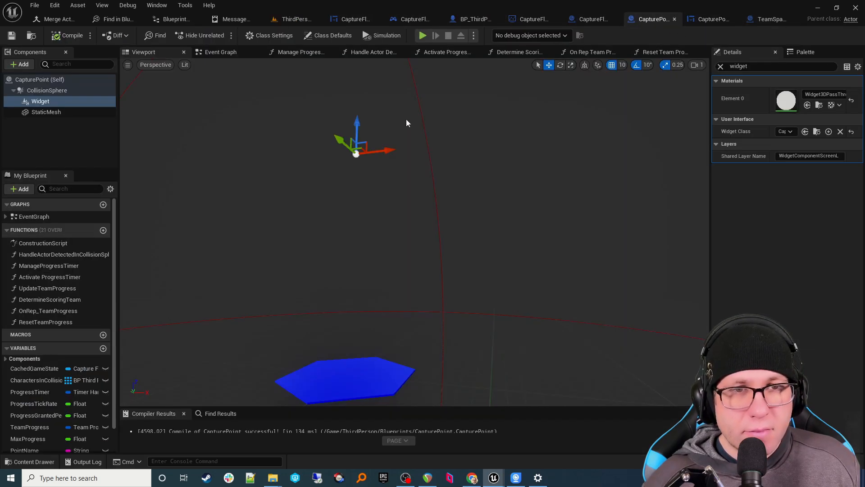
right_click_drag(407, 120, 445, 198)
key("s")
key("w")
key("s")
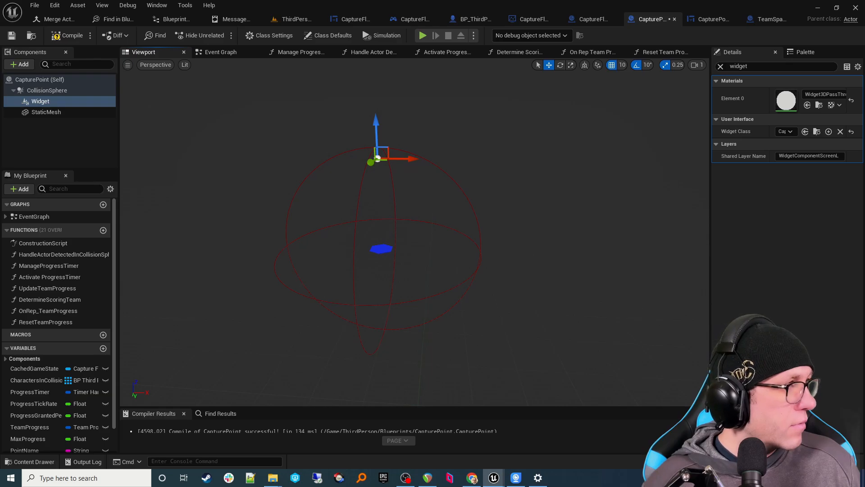
left_click(45, 90)
left_click(45, 101)
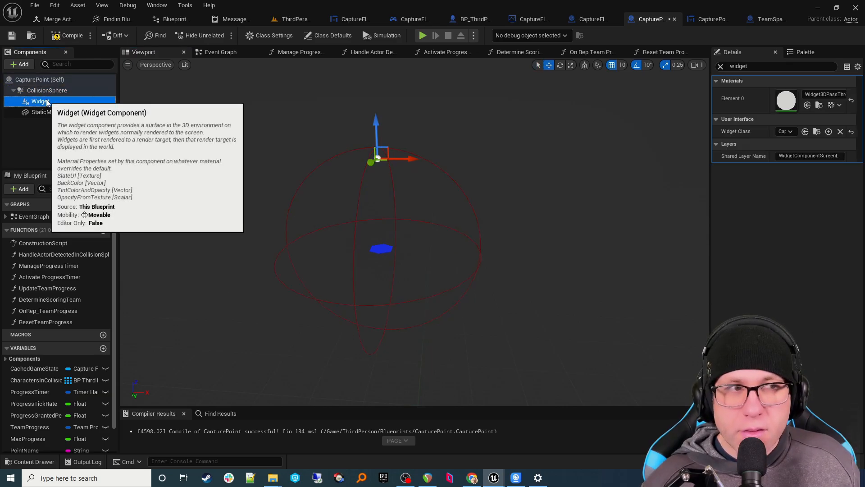
left_click(721, 66)
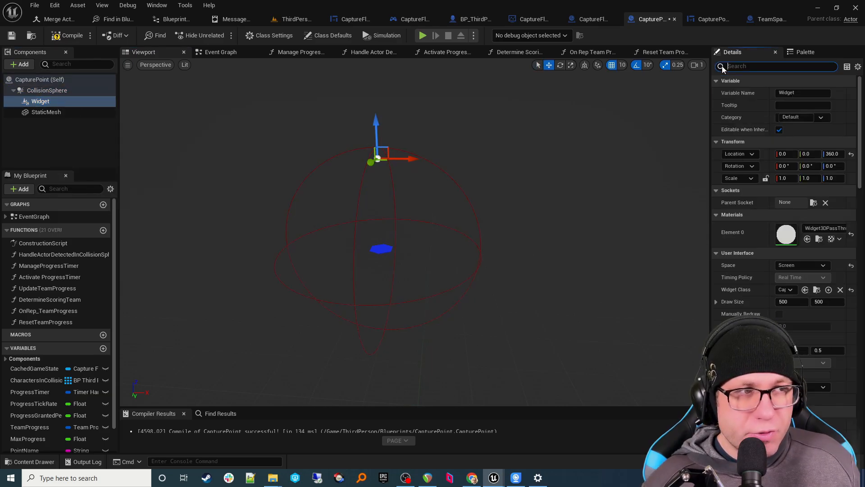
left_click(836, 153)
type("870")
key("Return")
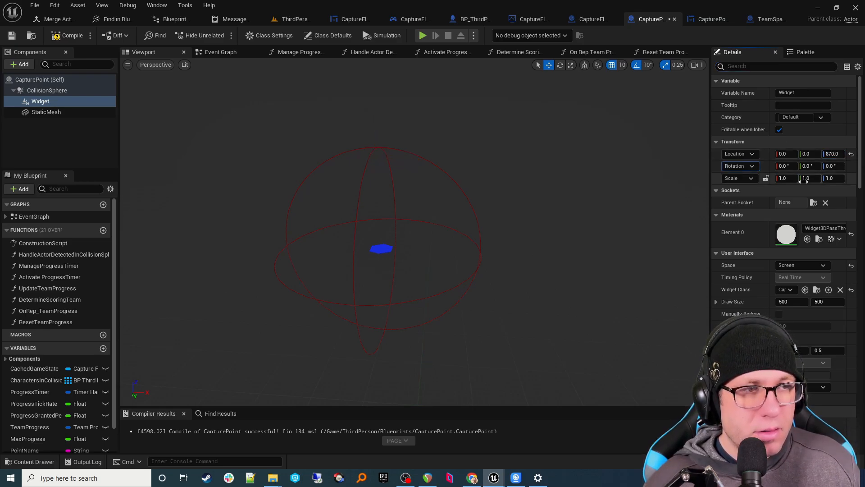
- Check the raised widget's position in the blueprint viewport, and compile and save CapturePoint
right_click_drag(414, 235, 423, 180)
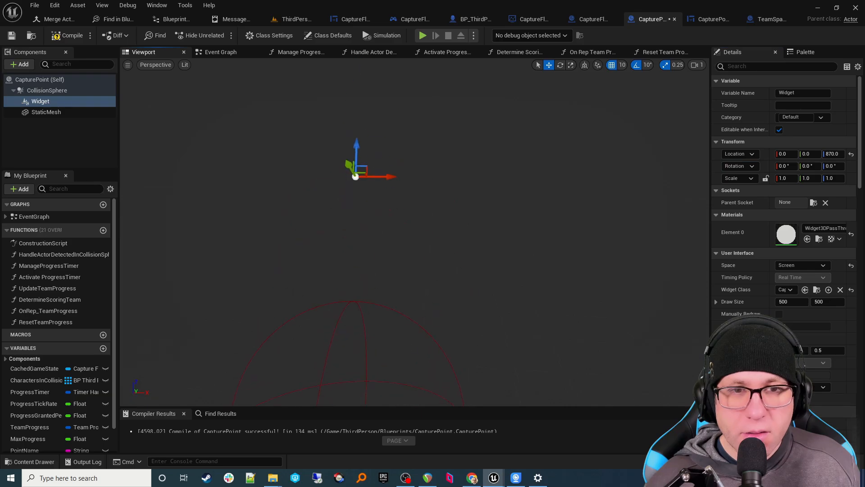
left_click(67, 35)
left_click(10, 36)
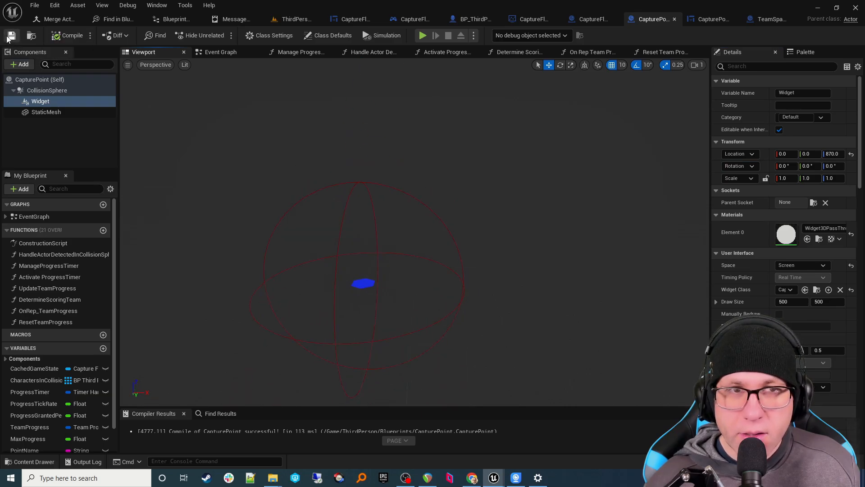
- Start a two-client play session and run the Client 1 character into the capture sphere to build up team progress
left_click(423, 35)
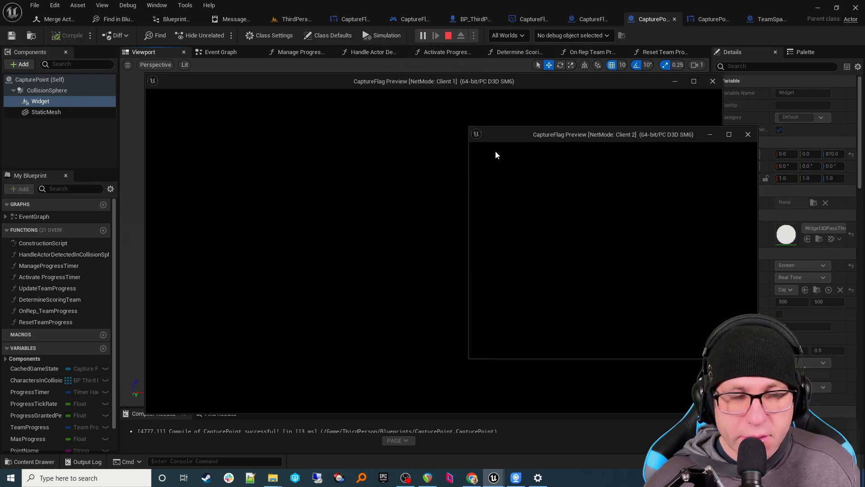
key("super")
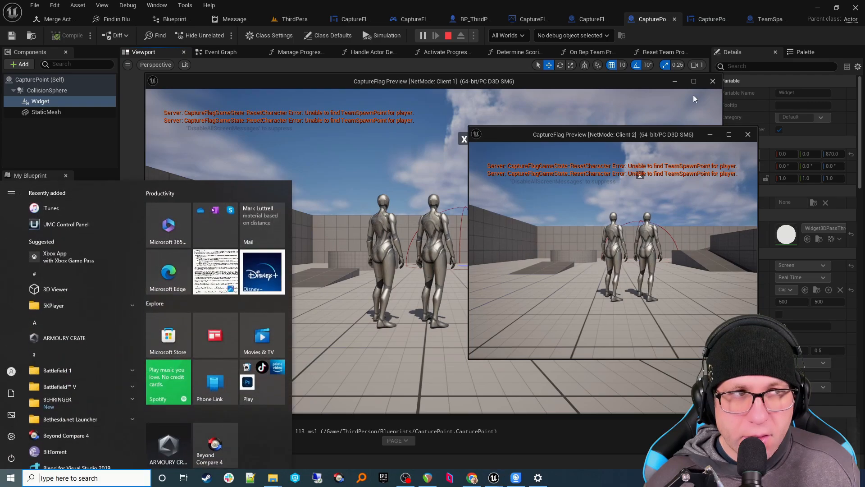
left_click(700, 82)
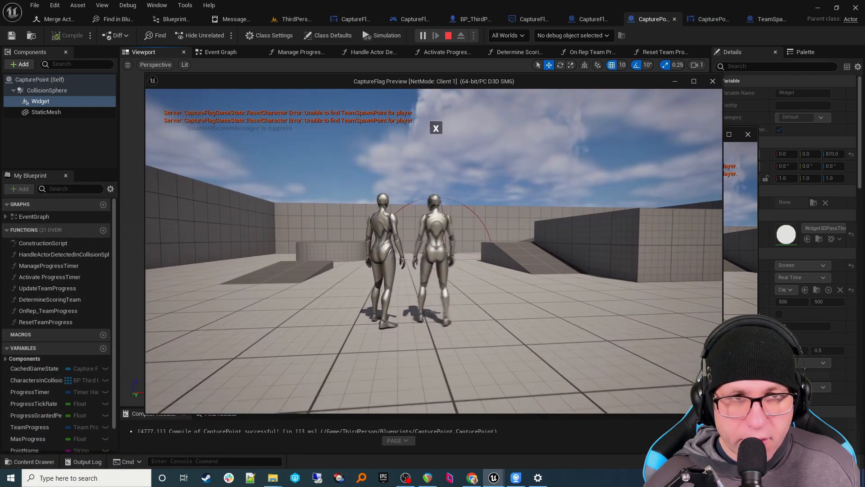
key("w")
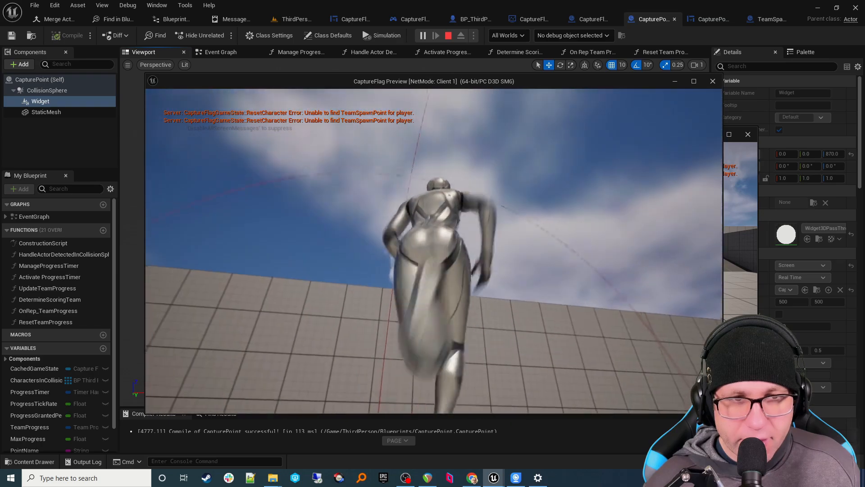
key("w")
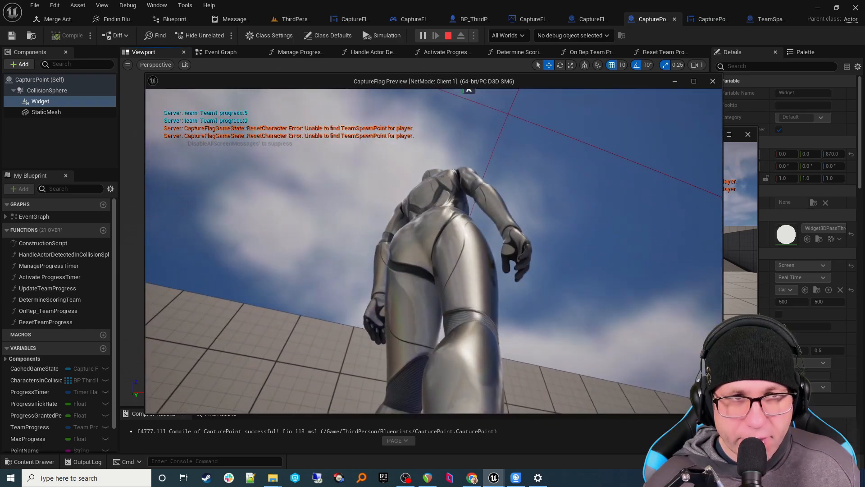
key("d")
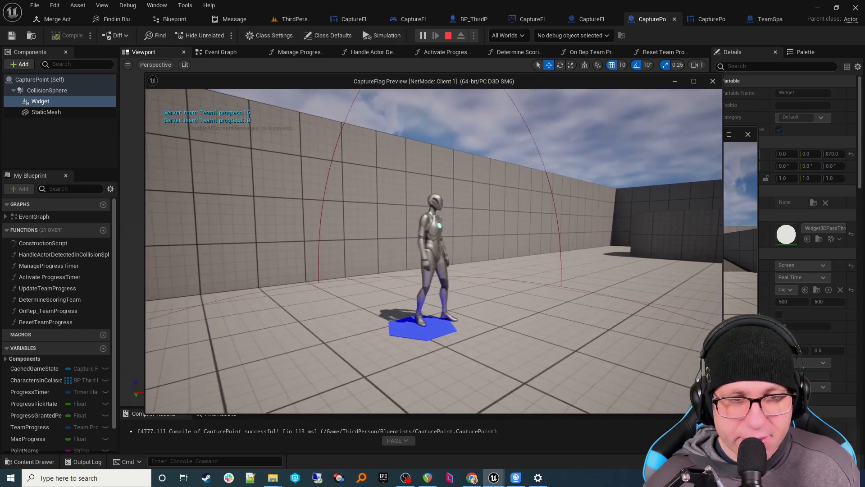
- Run the Client 1 character out of the sphere and across the open floor to examine the widget's visibility from various distances
key("s")
key("w")
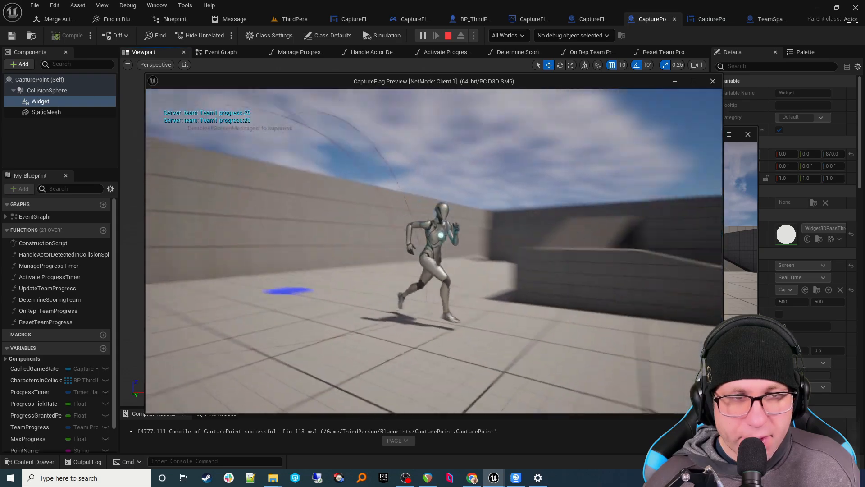
key("d")
key("s")
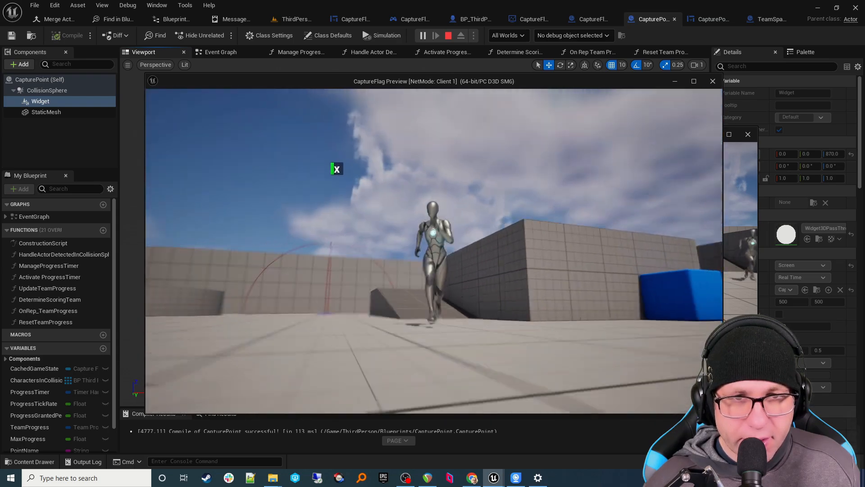
key("d")
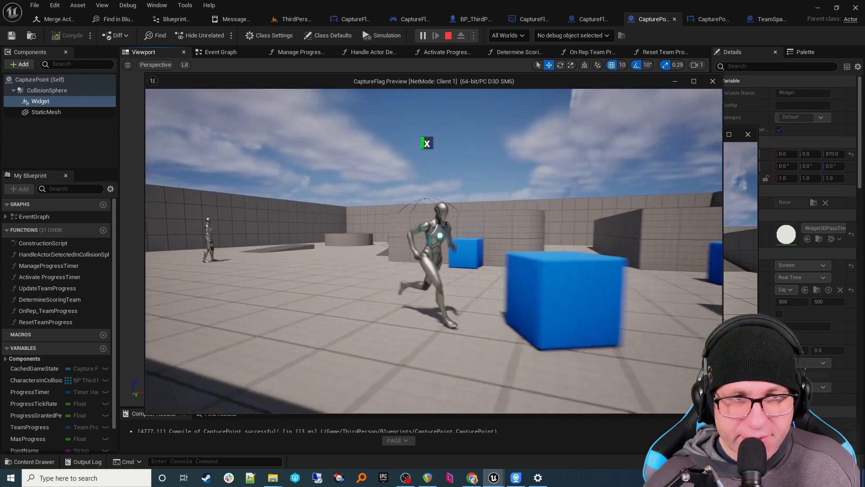
key("s")
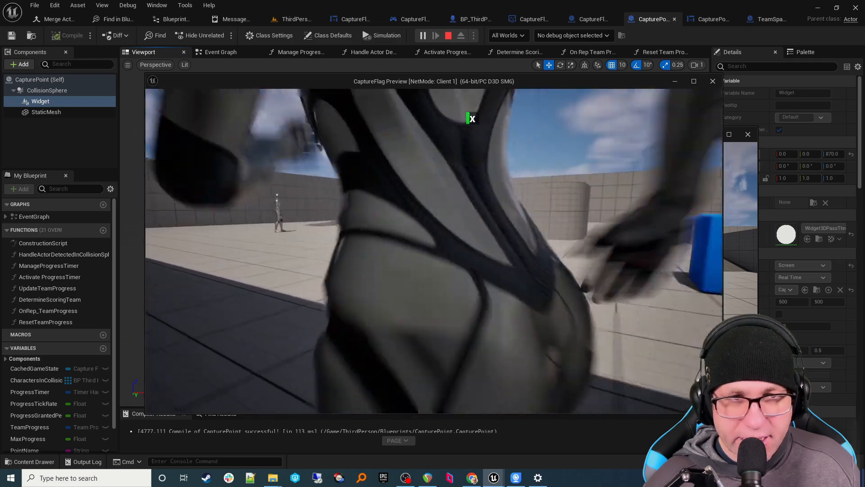
key("w")
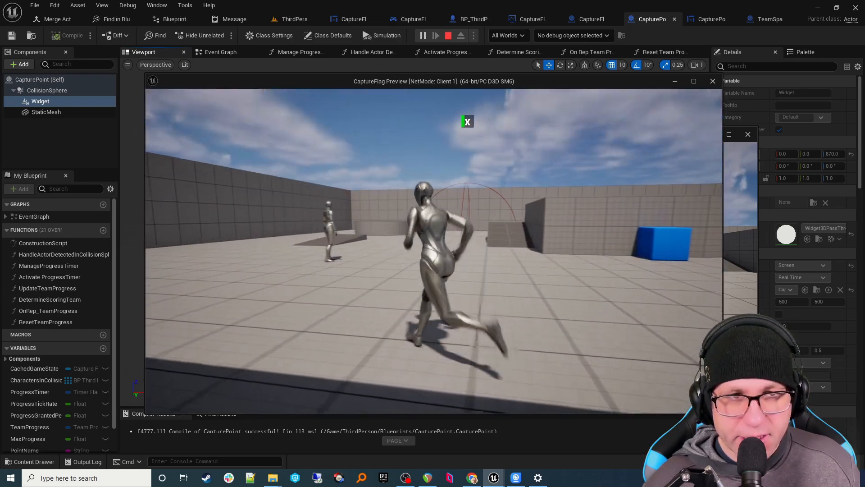
key("a")
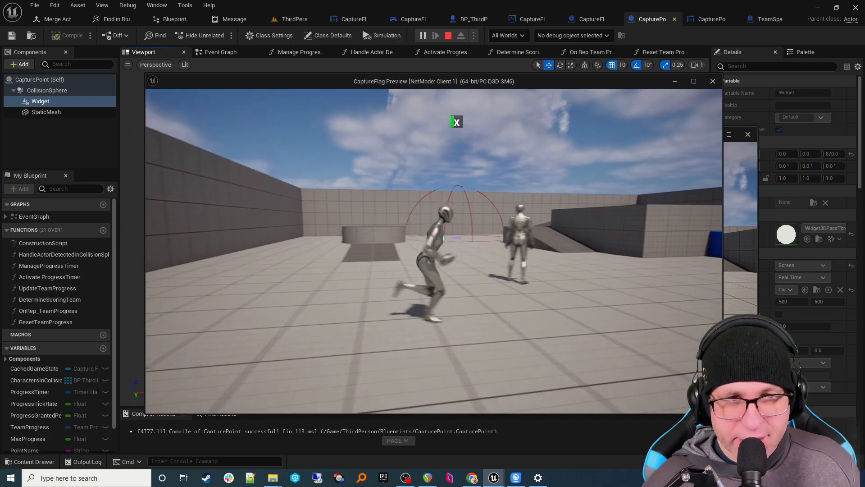
key("d")
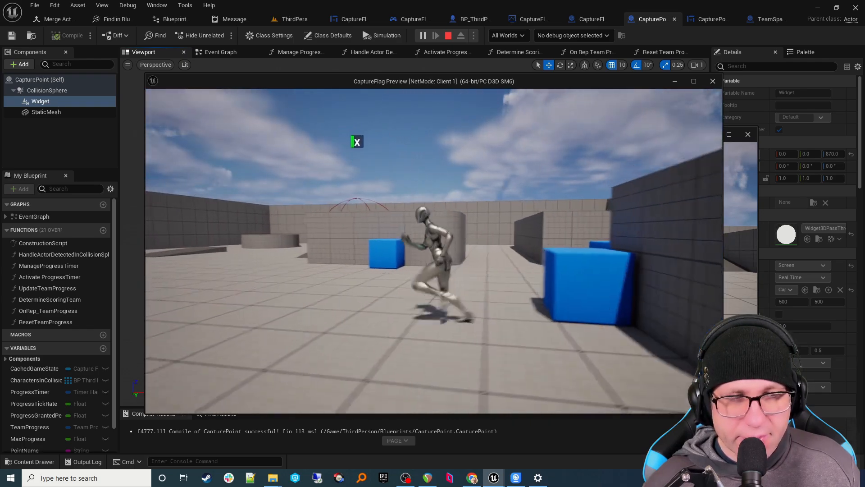
key("d")
key("a")
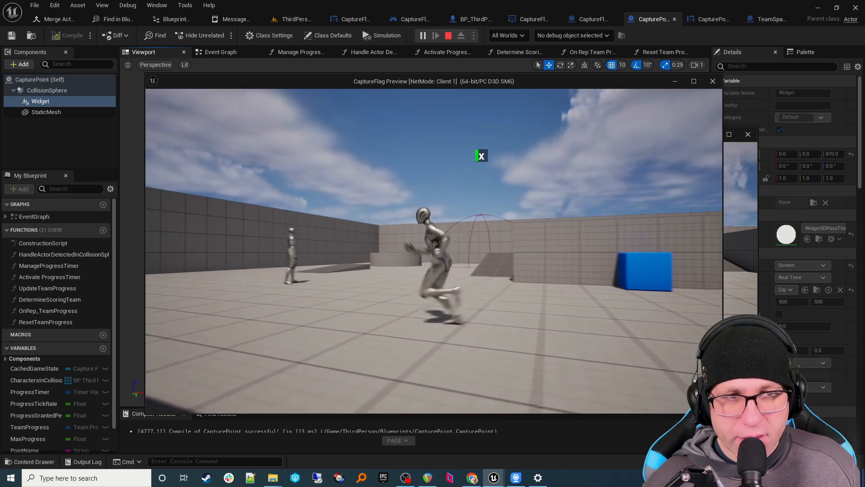
- Run the character up the ramp and back to the floor to examine the widget from different heights, and end the session
key("w")
key("w")
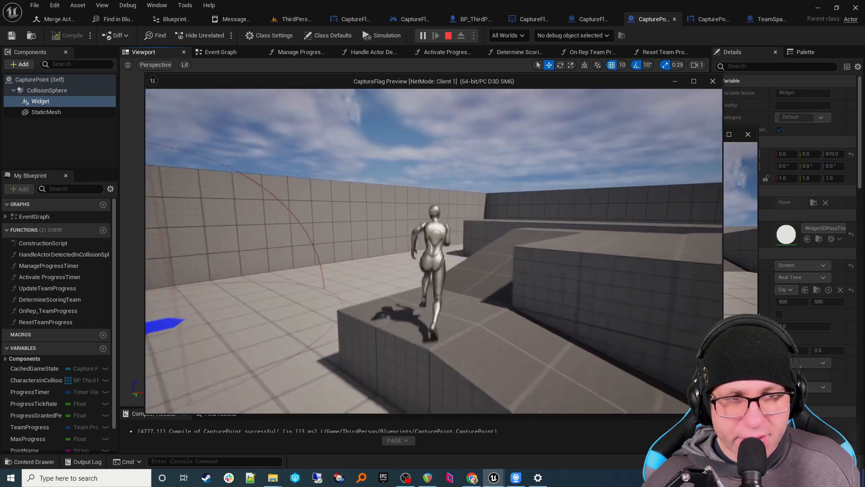
key("s")
key("a")
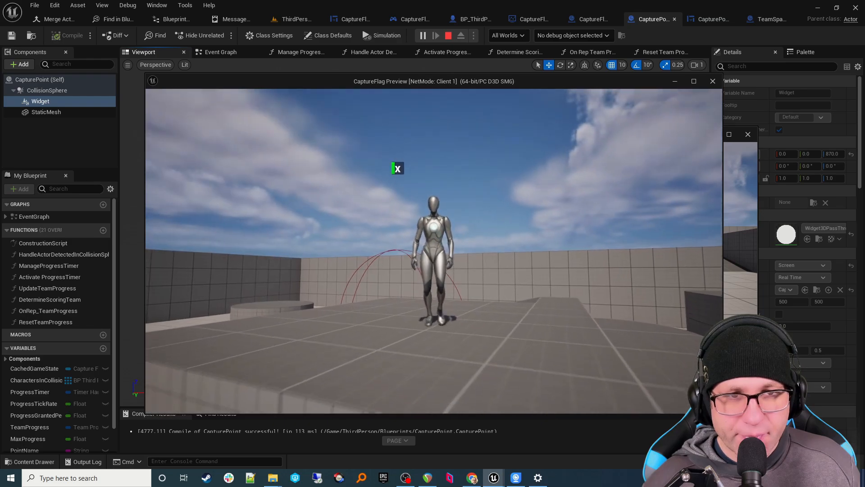
key("space")
key("s")
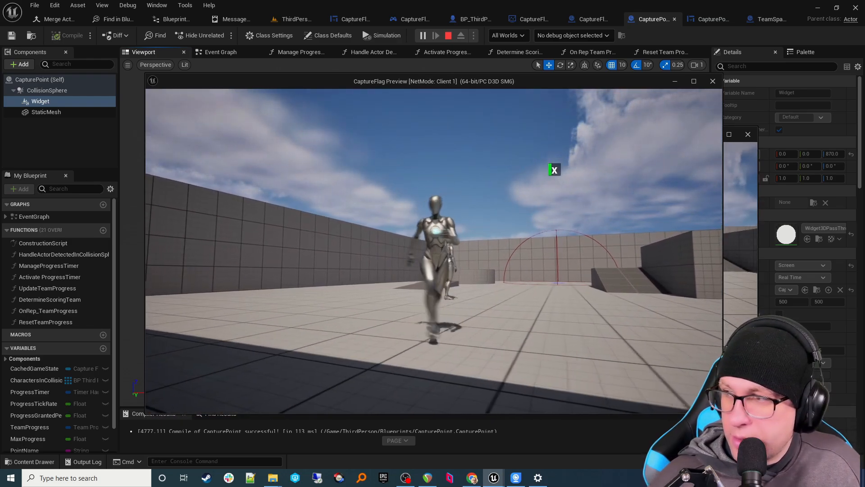
key("w")
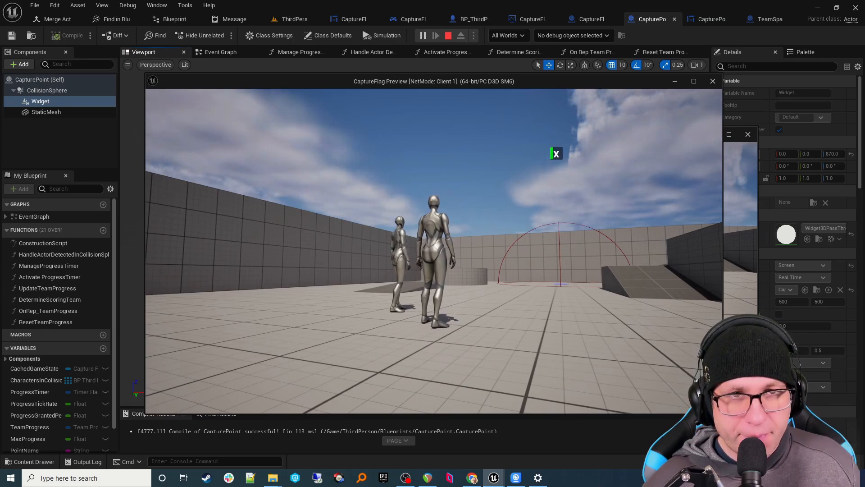
key("Escape")
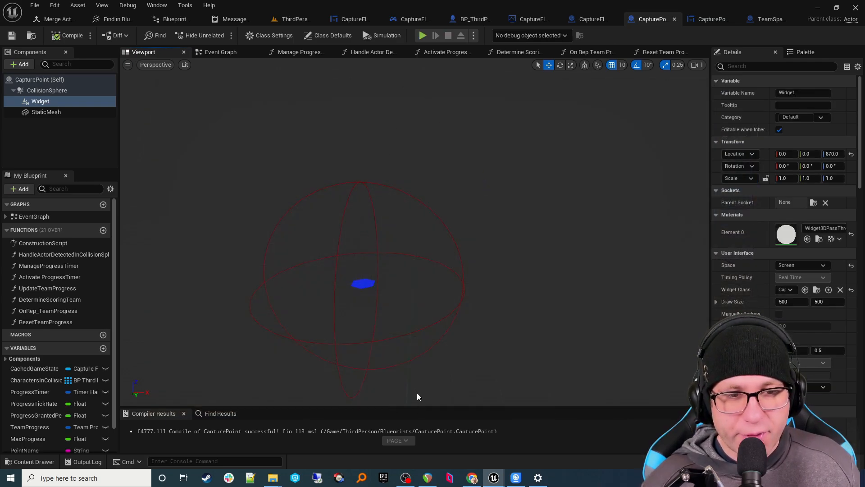
- In the ThirdPersonMap level, enlarge the Content Browser and place a TeamSpawnPoint on the floor near the raised block by the walls
left_click_drag(423, 408, 437, 330)
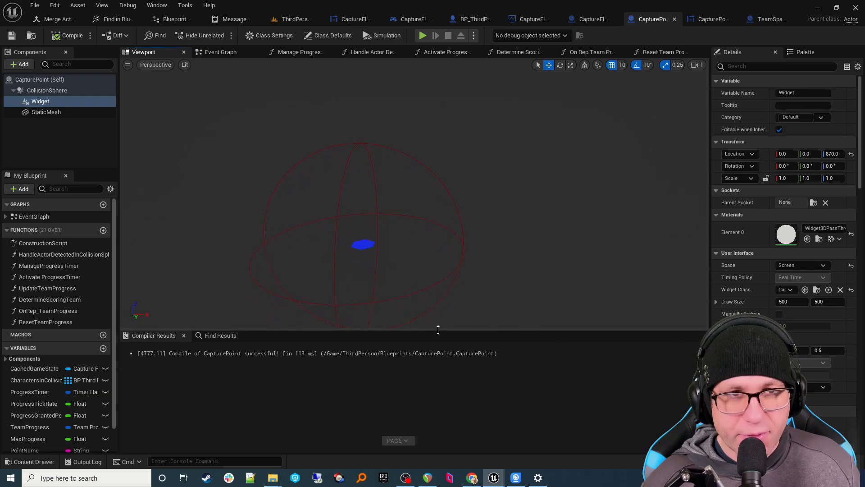
left_click(296, 19)
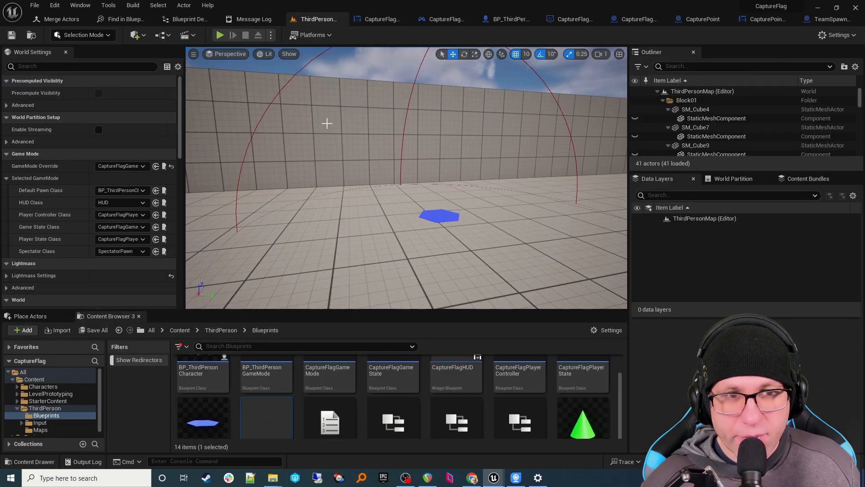
left_click_drag(412, 310, 415, 274)
right_click_drag(415, 216, 444, 250)
left_click_drag(565, 374, 403, 161)
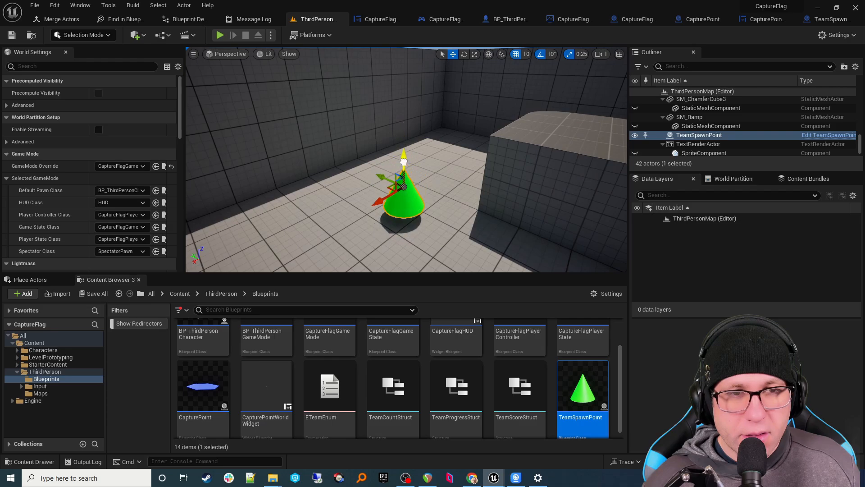
- In the TeamSpawnPoint blueprint, set the StaticMesh component's collision preset to NoCollision and compile
double_click(583, 390)
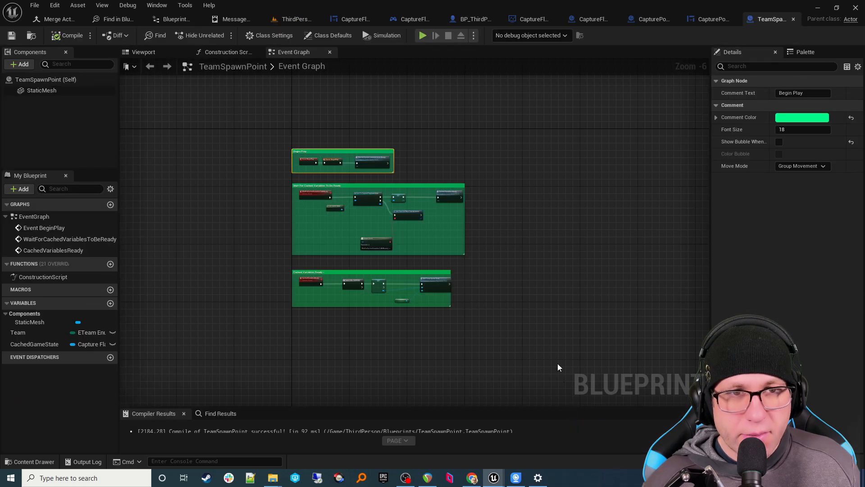
left_click(39, 89)
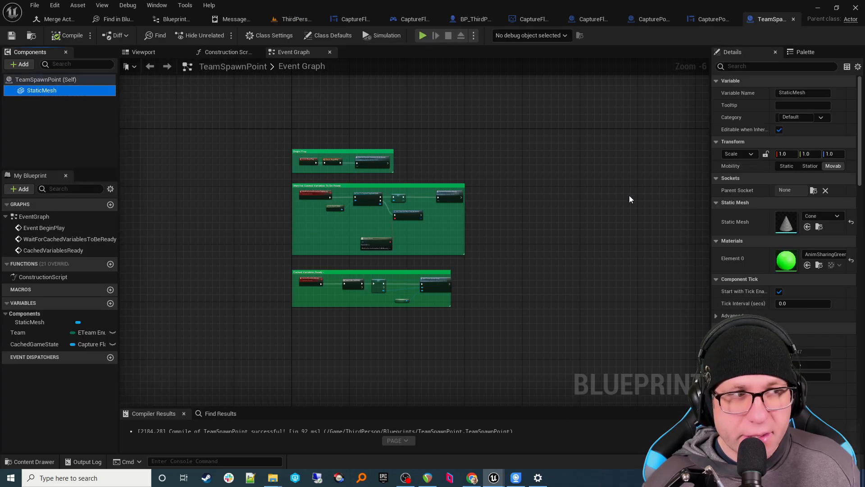
left_click_drag(709, 234, 547, 216)
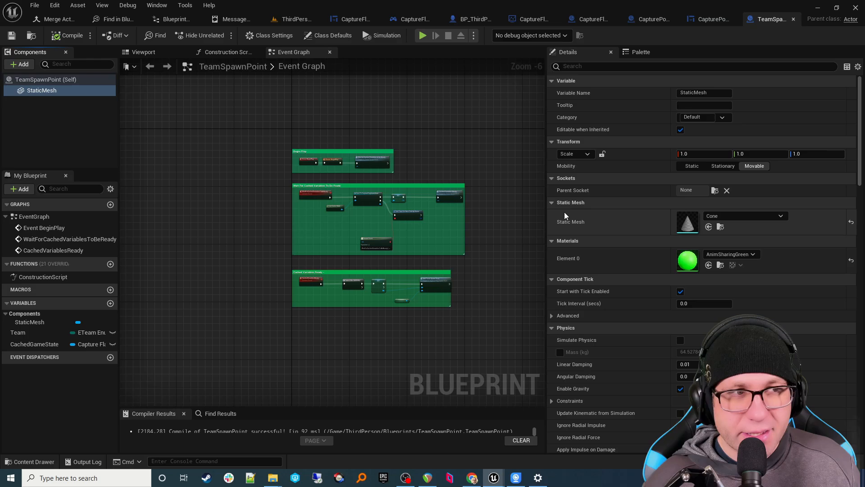
left_click(597, 65)
type("coll")
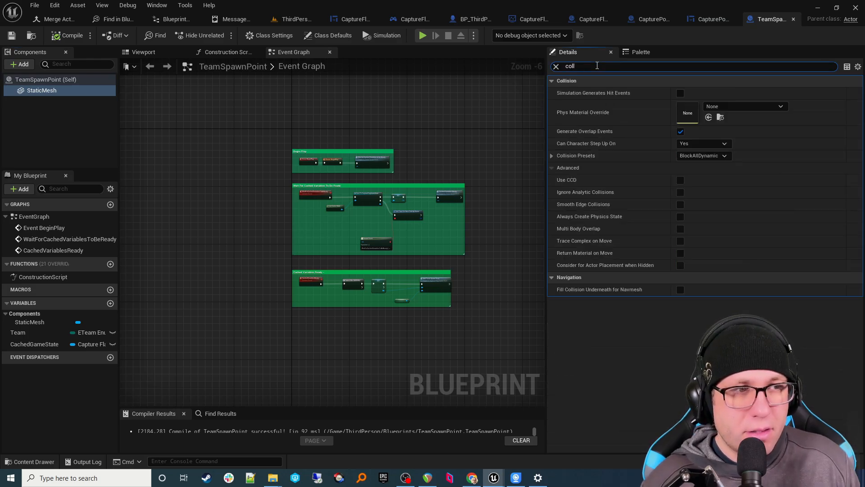
left_click(703, 156)
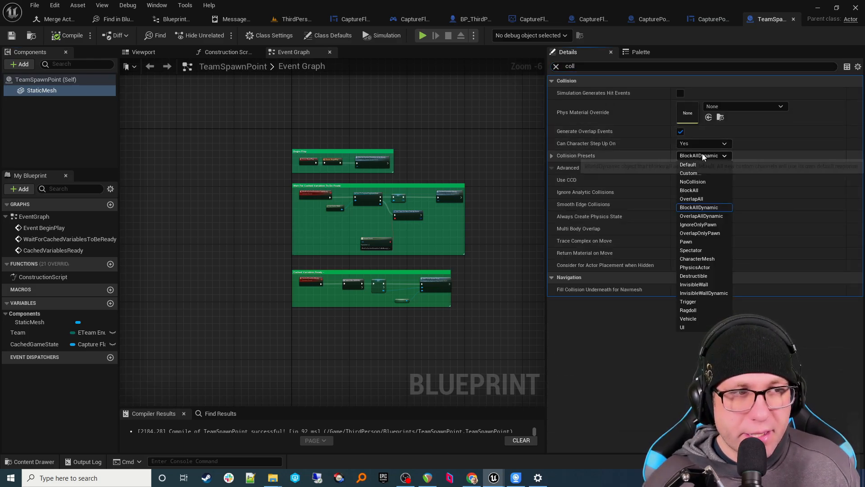
left_click(702, 180)
left_click(68, 36)
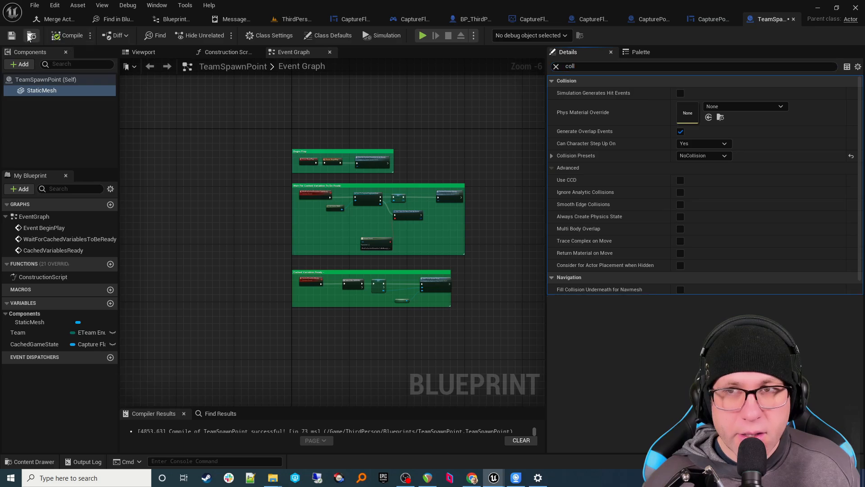
- Return to the ThirdPersonMap level, open the Details 1 and Details 2 panels, and bring their floating window to the front
left_click(291, 19)
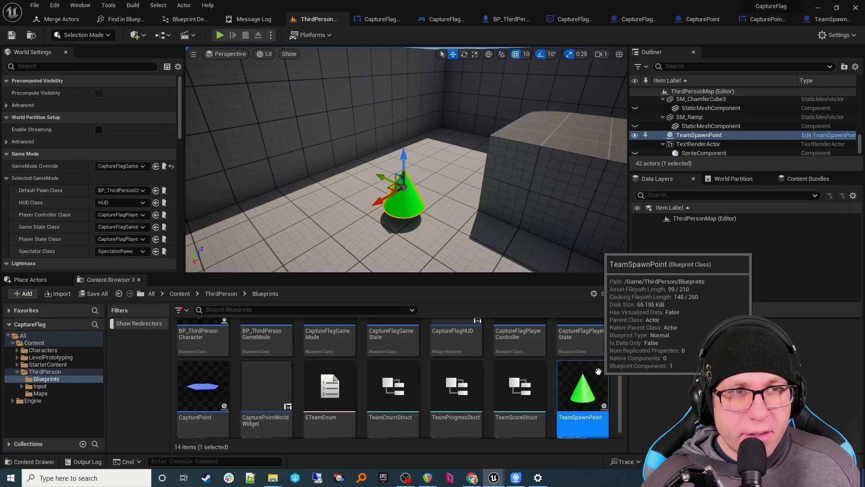
left_click(80, 5)
mouse_move(109, 47)
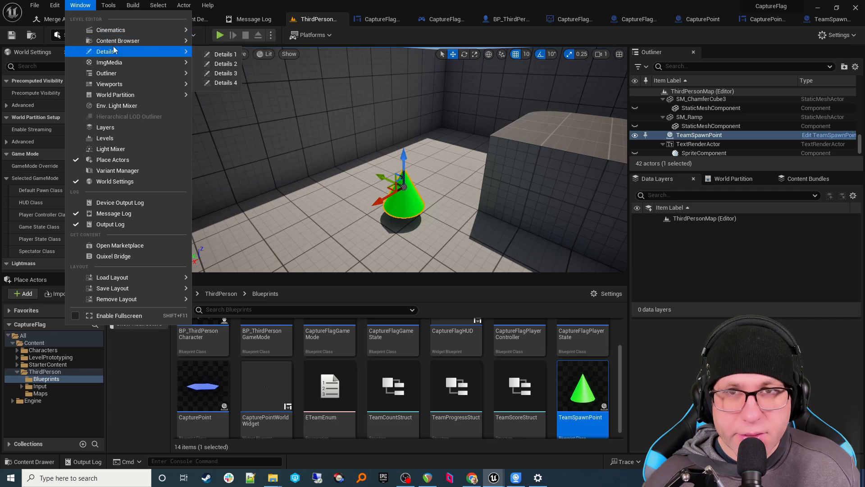
left_click(214, 54)
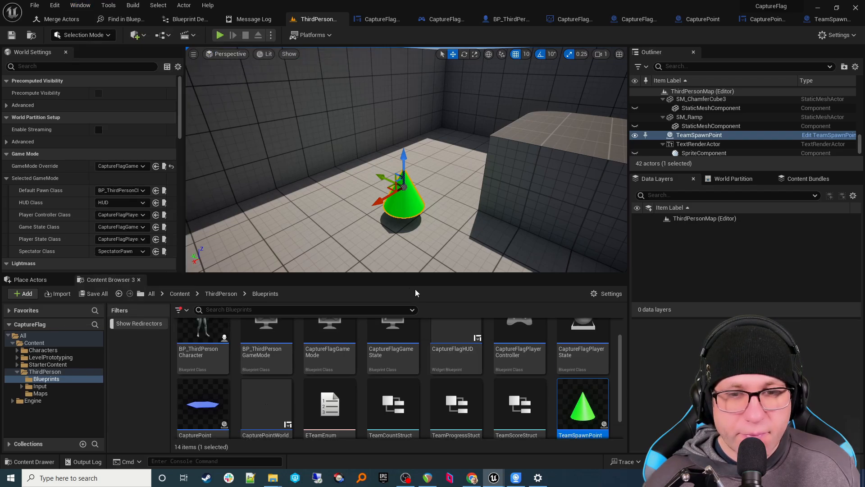
left_click_drag(250, 273, 274, 217)
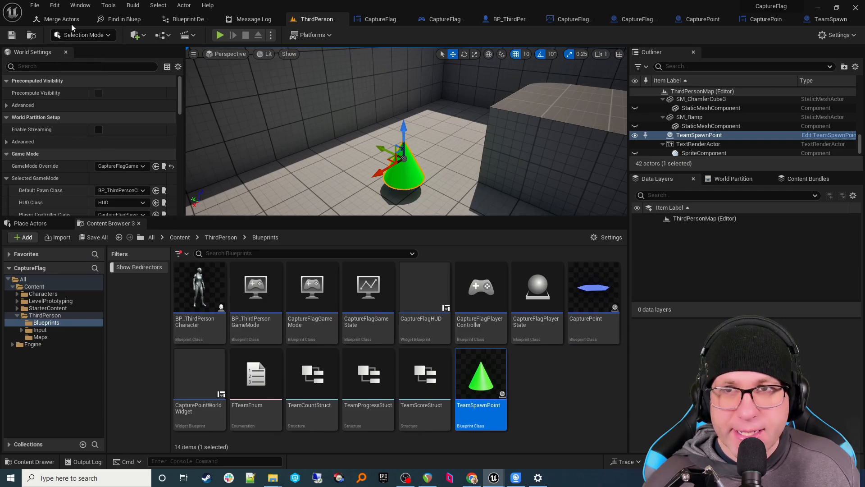
left_click(80, 5)
mouse_move(130, 52)
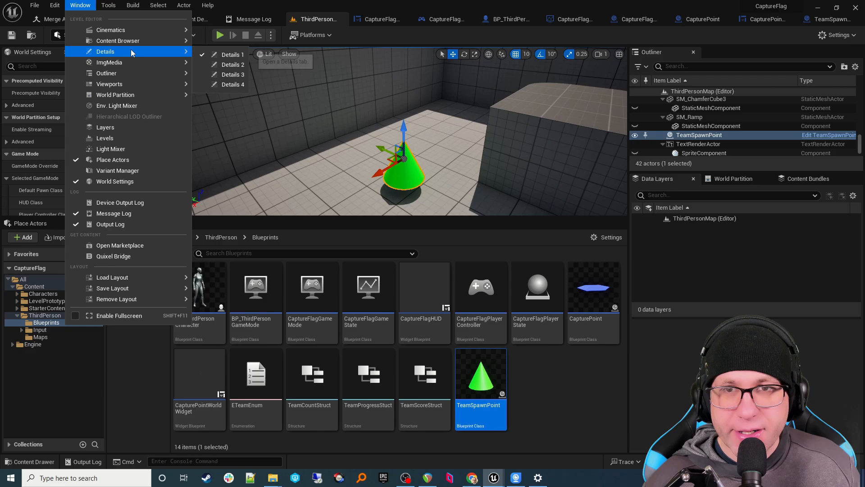
left_click(218, 63)
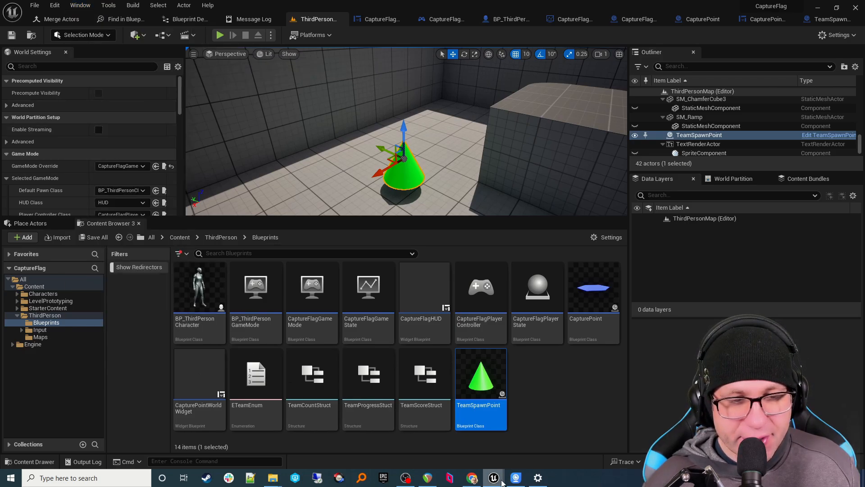
mouse_move(498, 480)
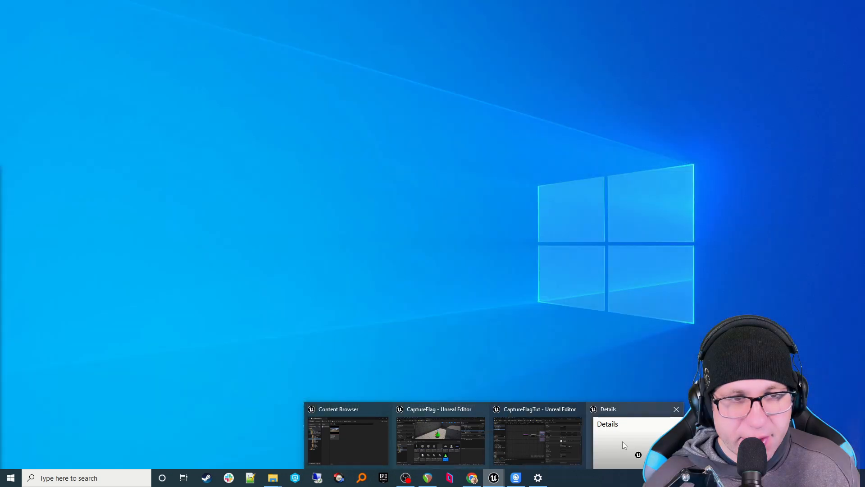
left_click(622, 441)
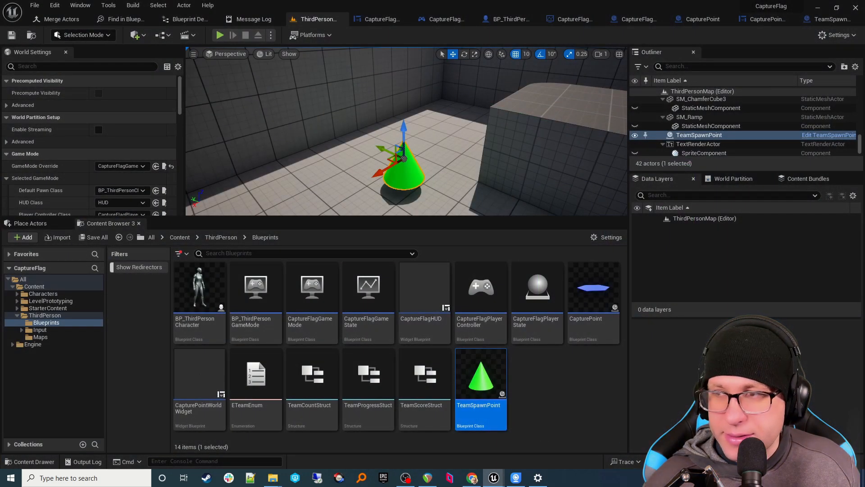
left_click_drag(429, 174, 471, 174)
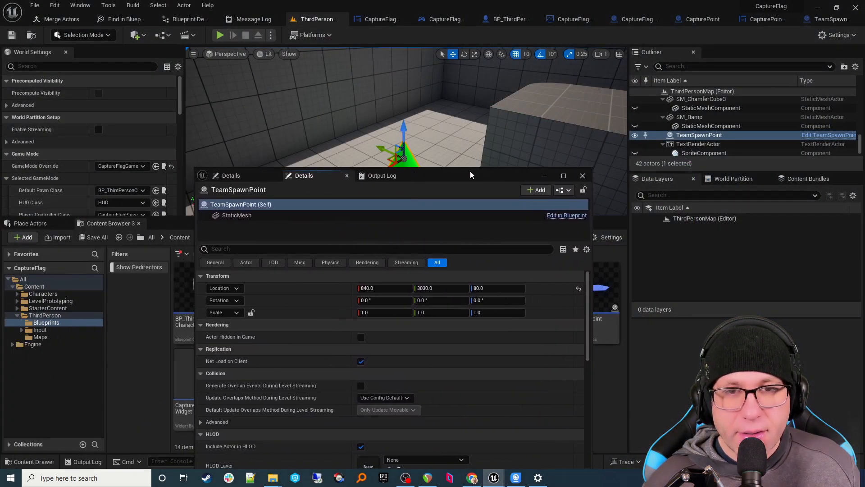
- Dock the Details panel as a tab beside World Settings, minimize the floating window, and enlarge the docked panel's height
left_click_drag(303, 175, 109, 51)
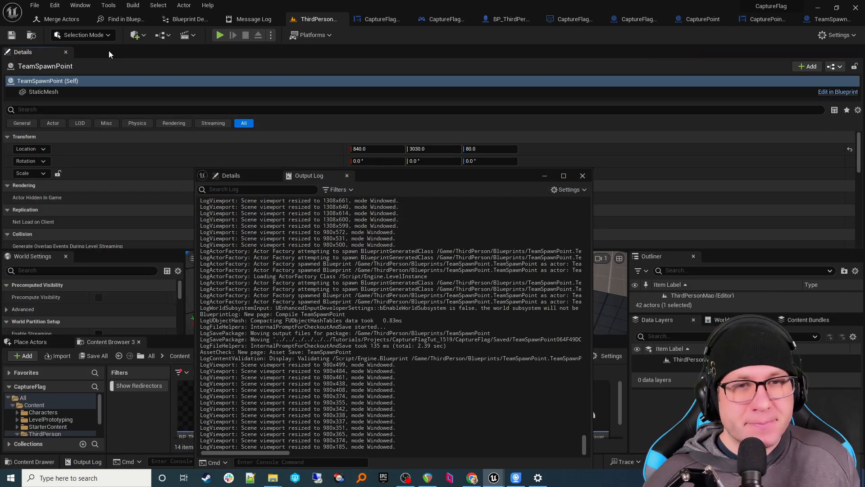
left_click(543, 176)
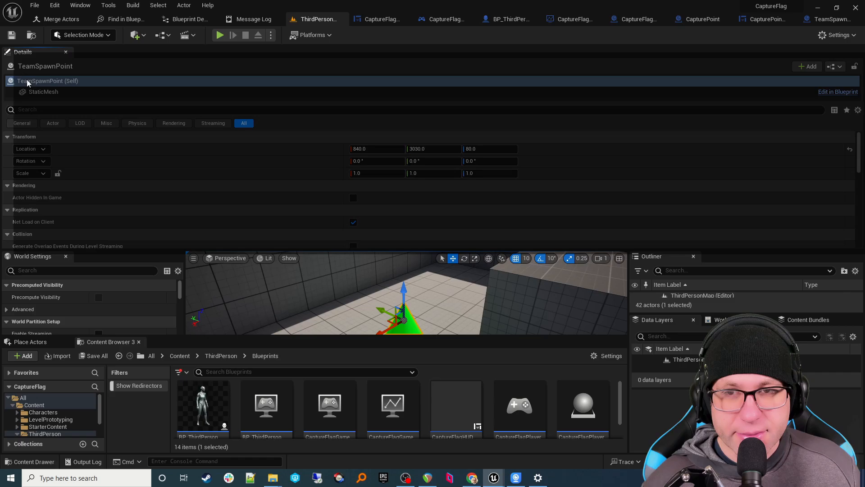
mouse_move(27, 84)
left_mouse_down()
mouse_move(54, 116)
mouse_move(35, 83)
left_mouse_up()
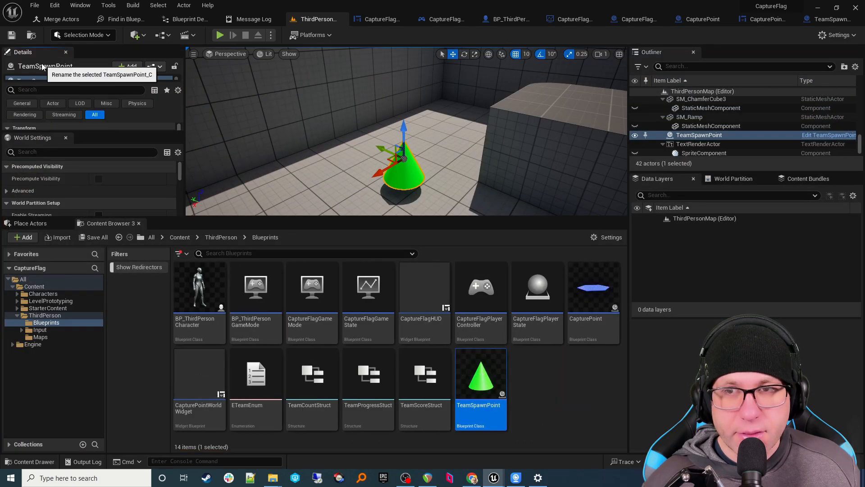
left_click_drag(51, 140, 96, 58)
left_click_drag(42, 137, 96, 55)
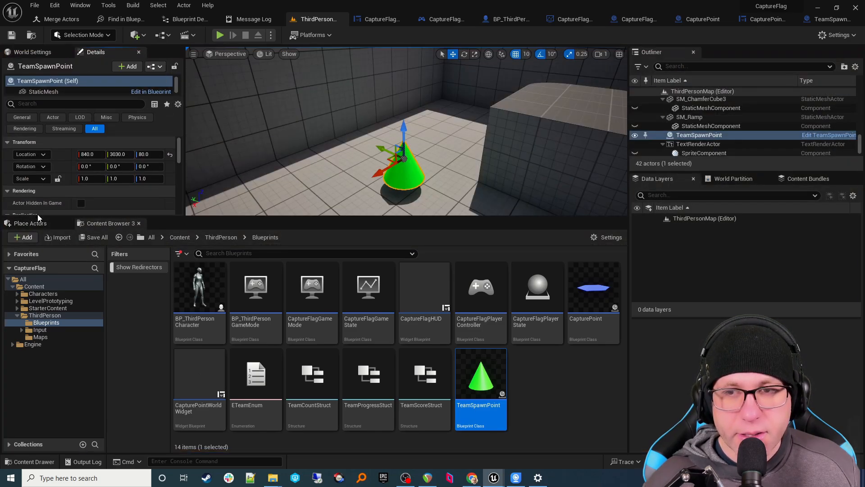
left_click_drag(39, 217, 38, 266)
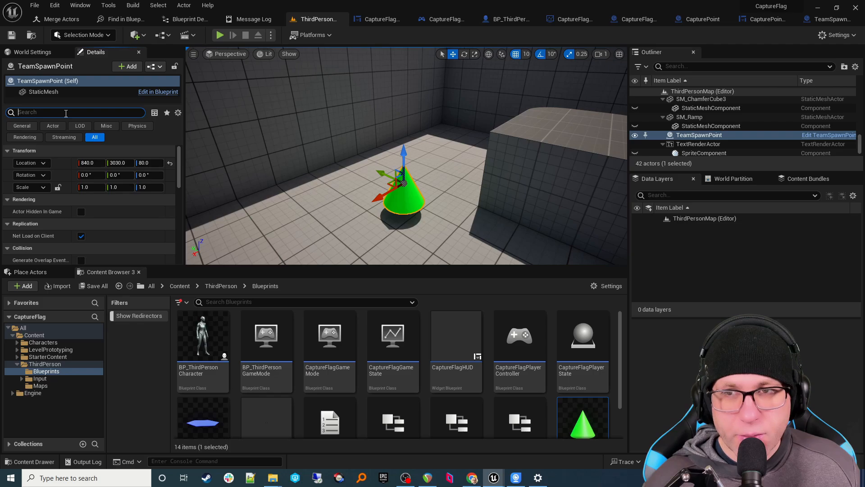
- Look for a team property in the placed TeamSpawnPoint's details
type("tea")
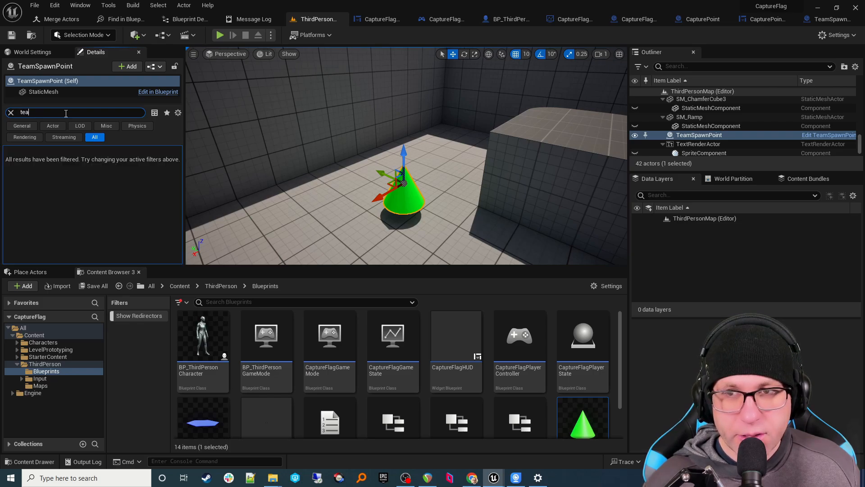
left_click(11, 113)
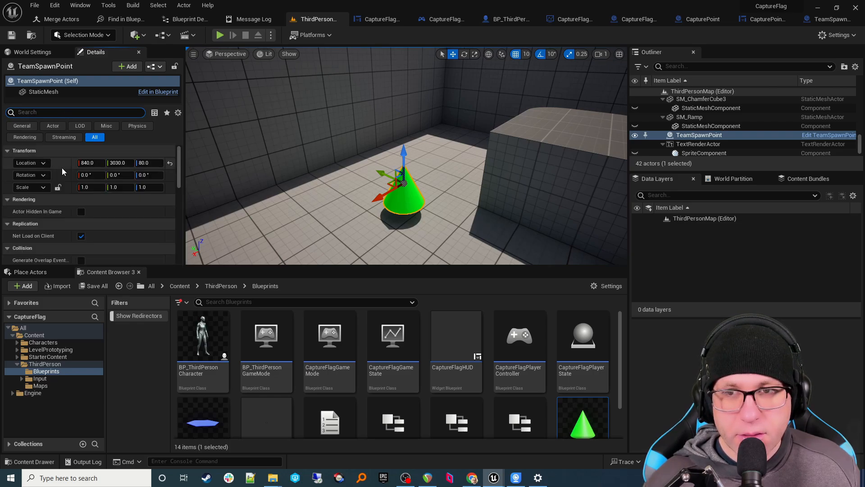
scroll(73, 186, "down", 5)
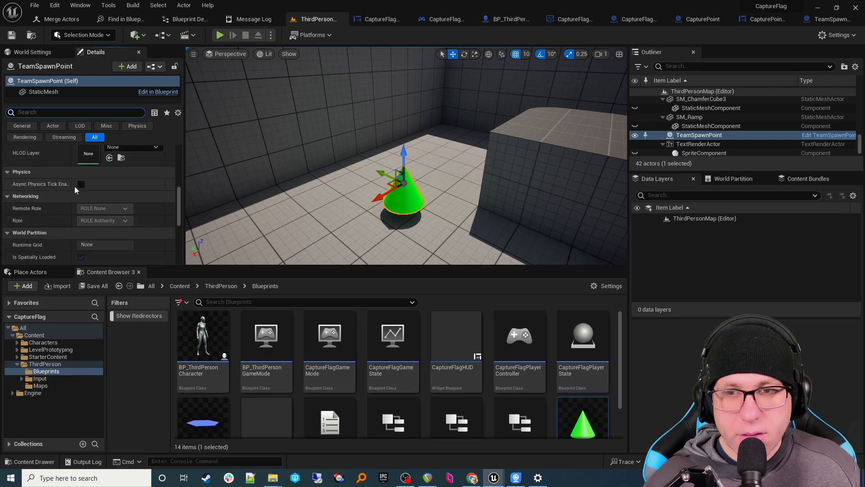
- Make the Team variable instance editable in the TeamSpawnPoint blueprint and compile
double_click(567, 417)
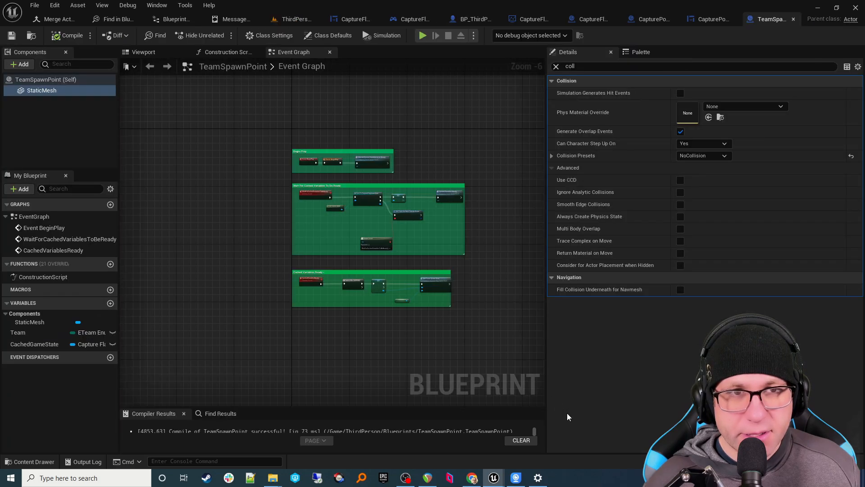
left_click(33, 333)
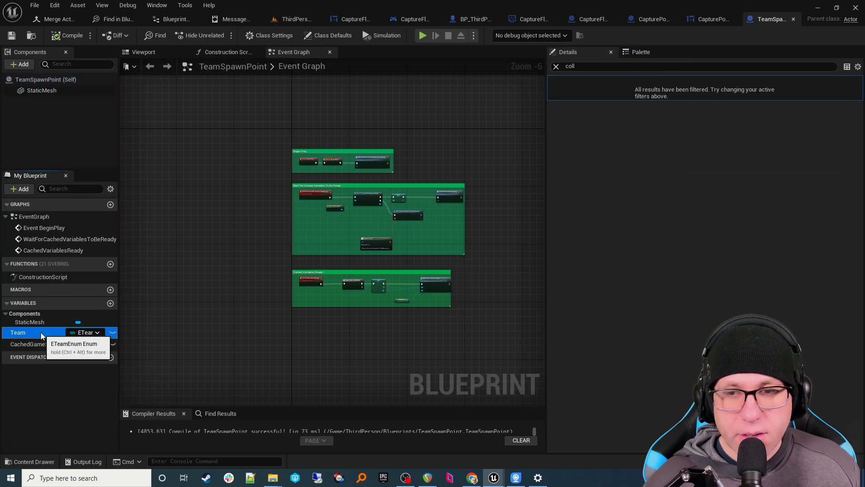
left_click(113, 333)
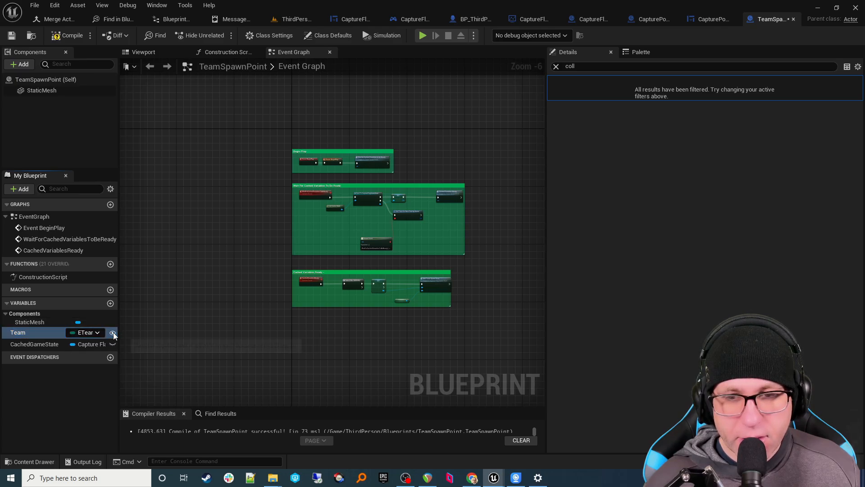
left_click(61, 39)
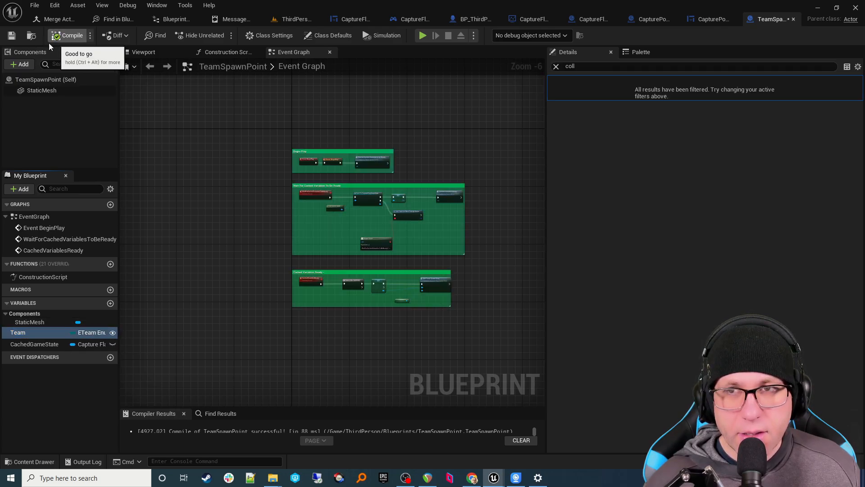
- Back in the ThirdPersonMap level, filter the placed spawn point's details by "tea" and assign it to Team1
left_click(279, 19)
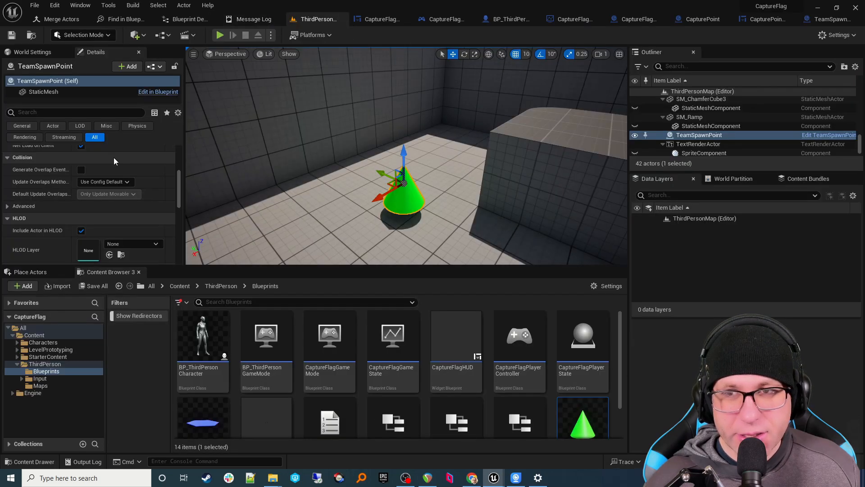
left_click(63, 112)
type("tea")
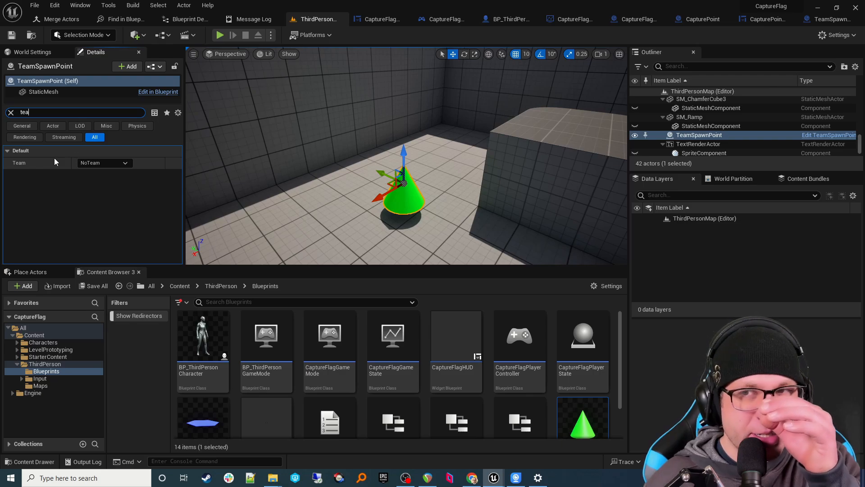
left_click(125, 164)
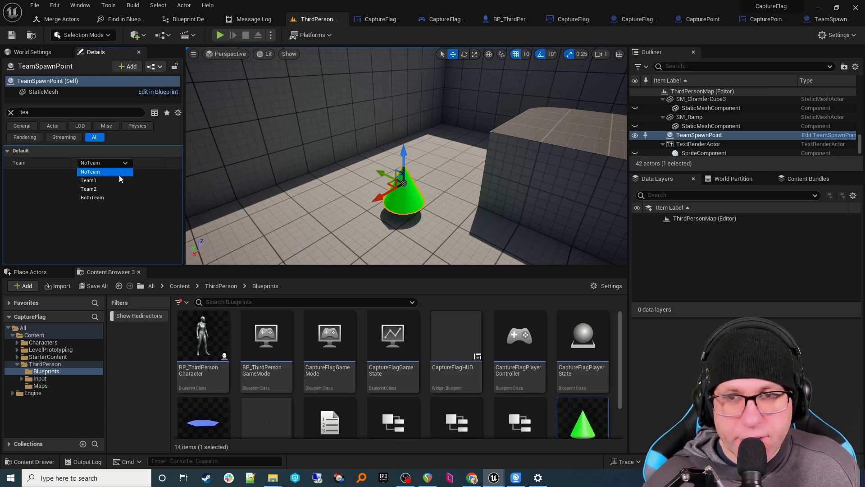
left_click(119, 180)
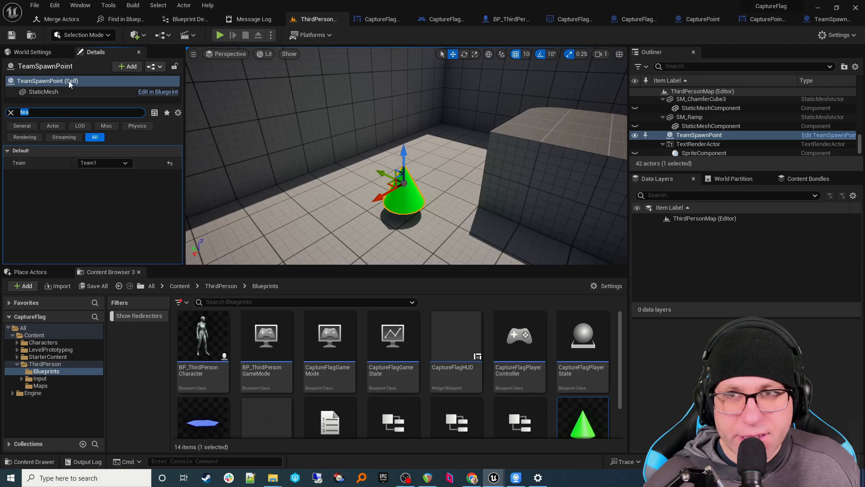
- Duplicate the TeamSpawnPoint from beside the raised block to the far corner of the arena
right_click_drag(406, 156, 417, 163)
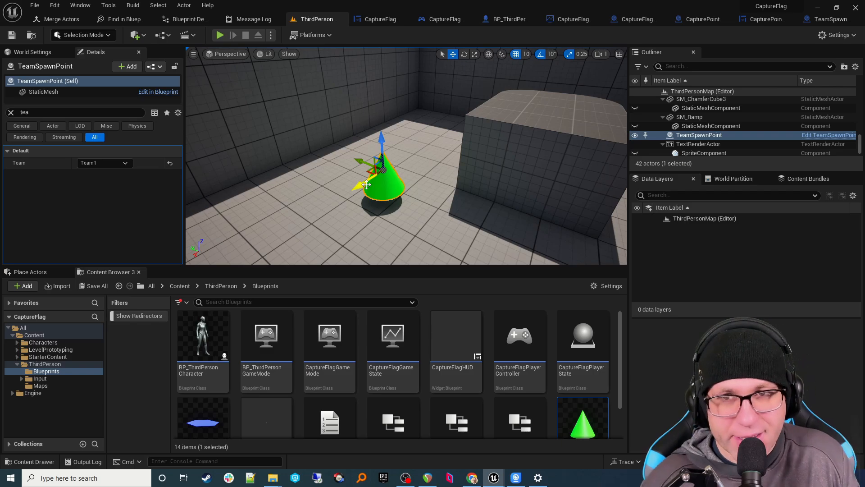
right_click_drag(348, 168, 440, 182)
key("s")
right_click_drag(322, 217, 312, 218)
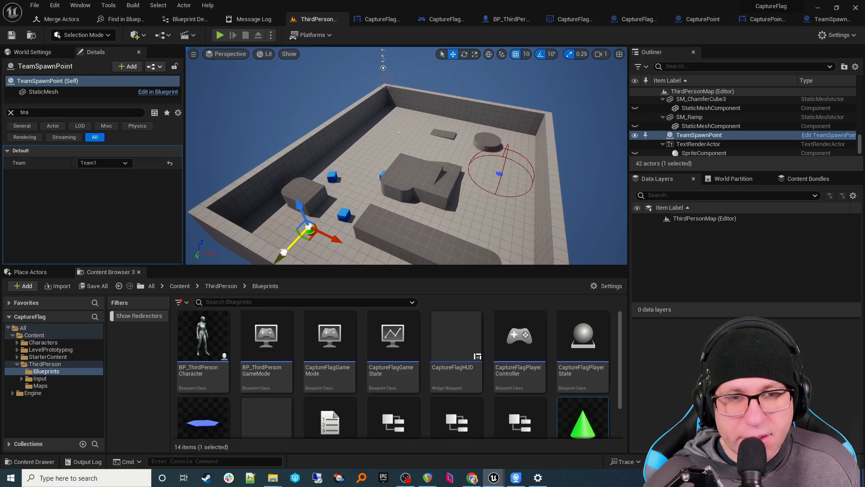
left_click_drag(283, 251, 425, 133, "alt")
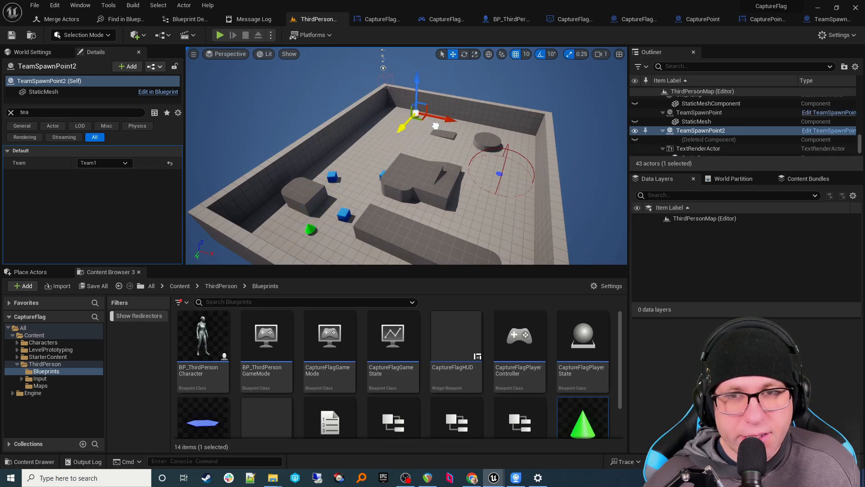
- Assign the duplicated TeamSpawnPoint to Team2 and reposition it on the floor within the far corner of the arena
left_click(104, 163)
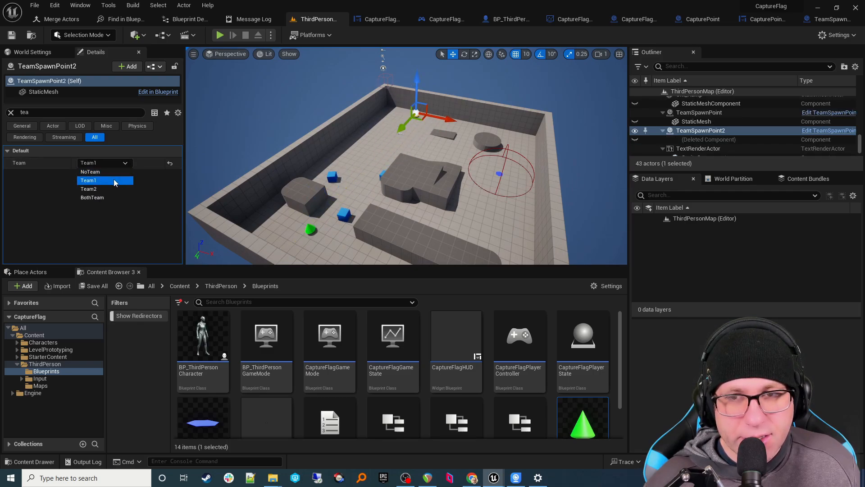
left_click(111, 187)
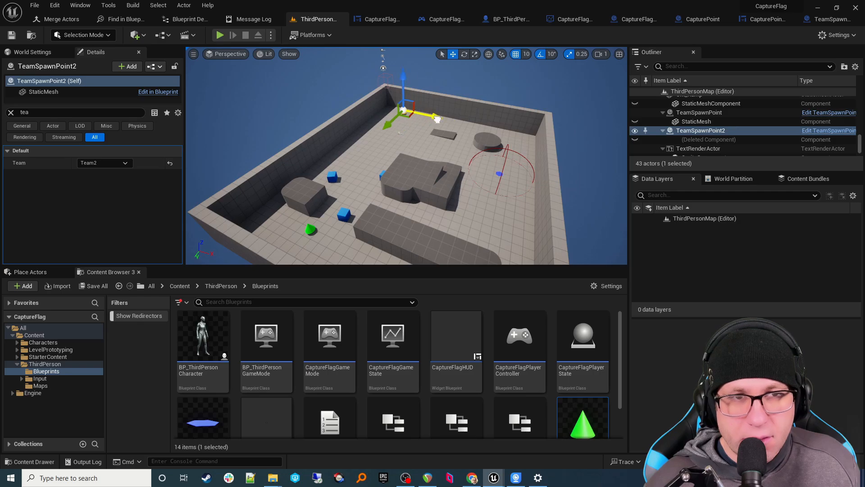
left_click_drag(376, 125, 365, 136)
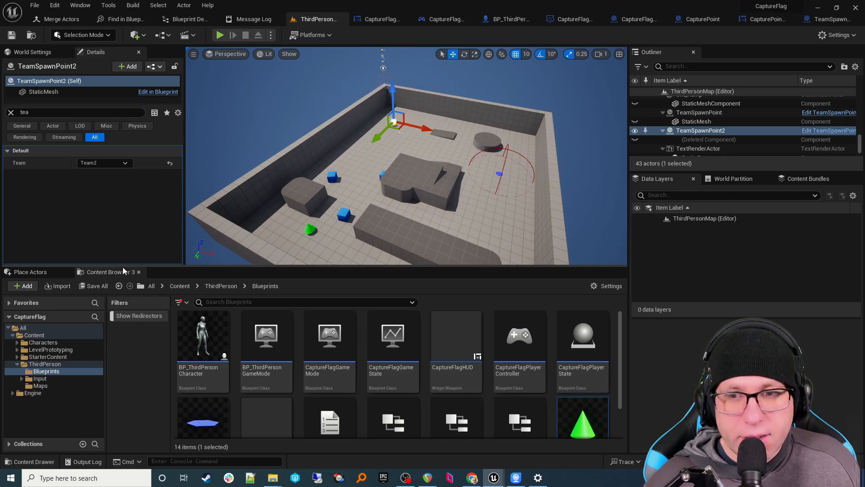
- Save the modified CapturePoint, TeamSpawnPoint and TeamSpawnPoint2 actors
left_click(93, 286)
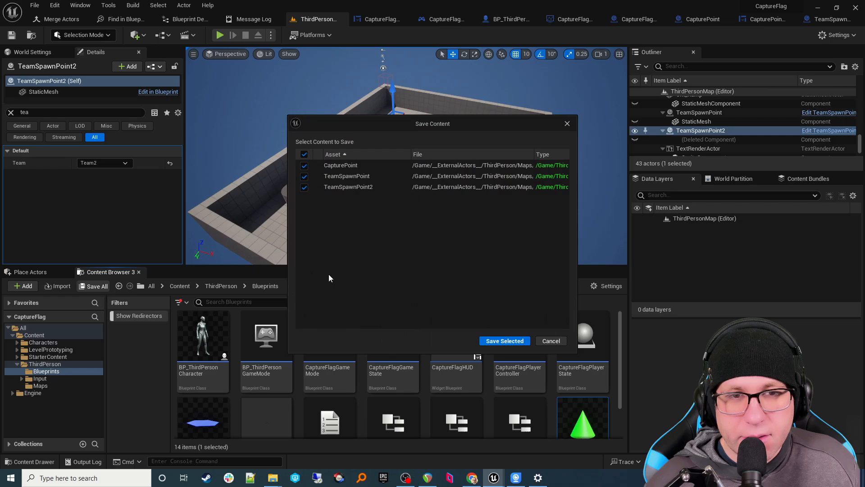
left_click(508, 342)
- Play-test the level with two players, moving both clients' characters off their spawn cones, and stop the session
right_click_drag(425, 198, 510, 185)
left_click(272, 35)
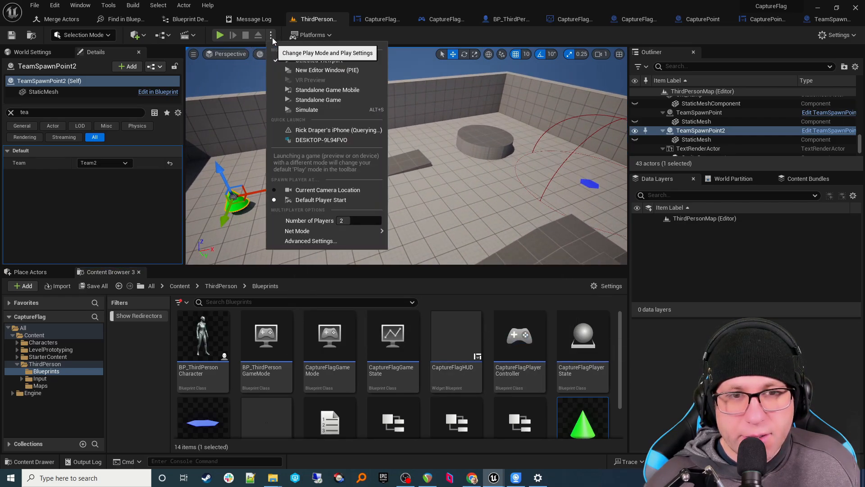
left_click(221, 35)
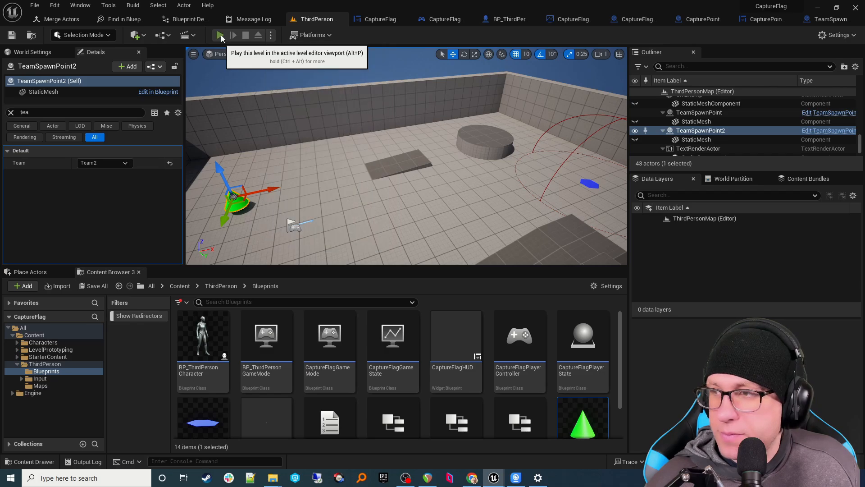
left_click(221, 35)
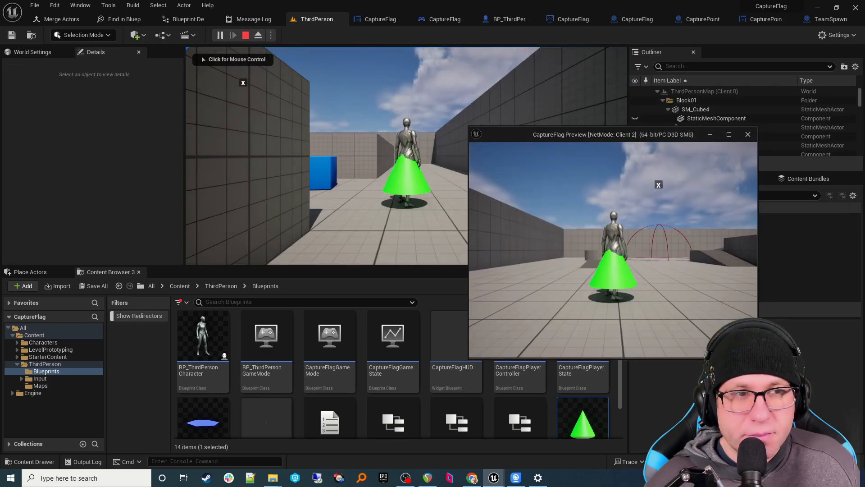
key("super")
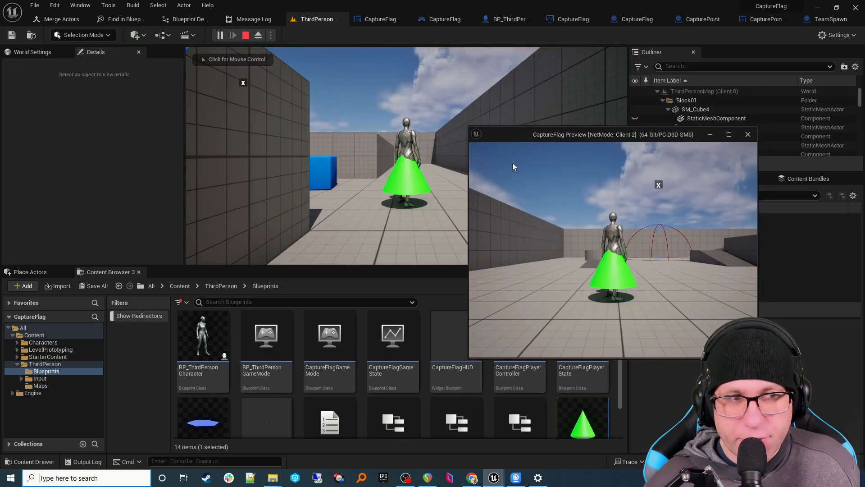
left_click(513, 164)
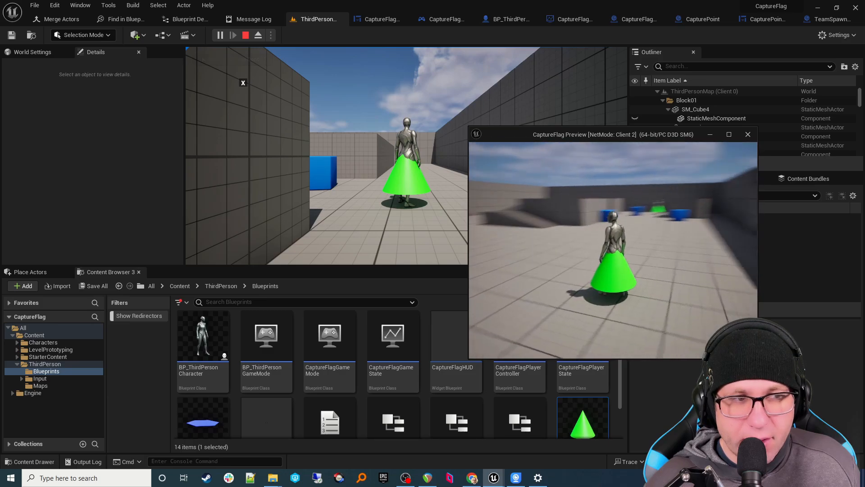
key("w")
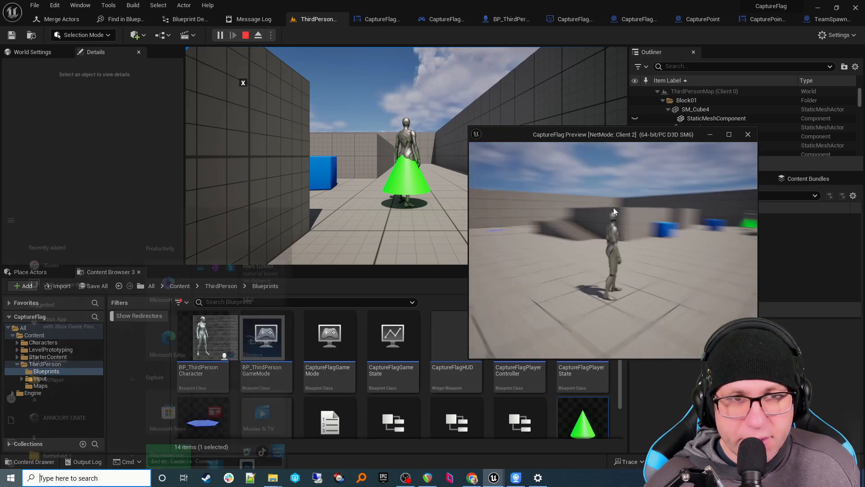
key("super")
left_click(456, 190)
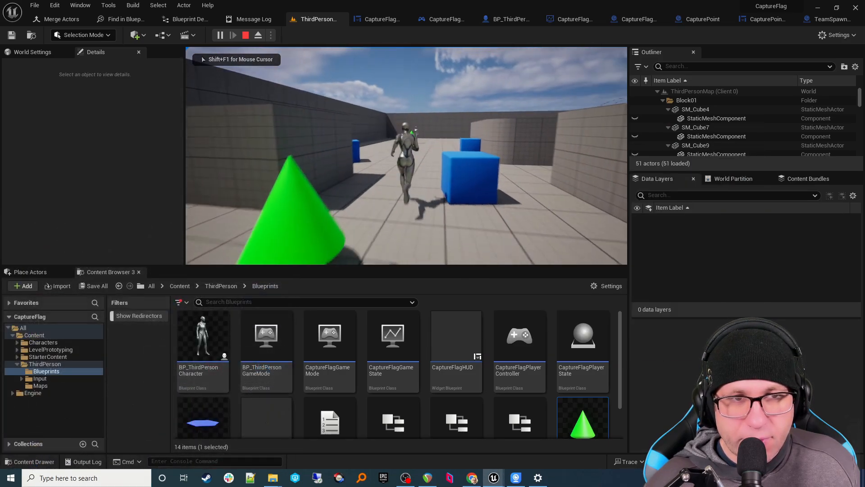
key("super")
left_click(246, 36)
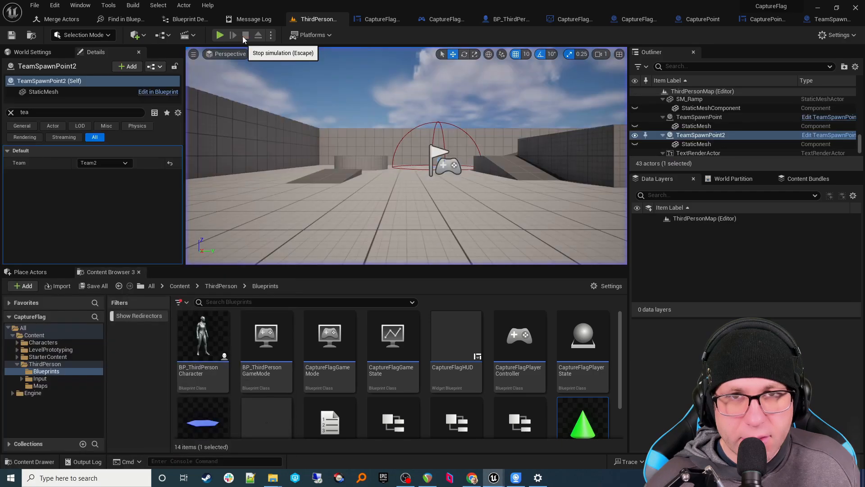
- Run the two-player session again, check that each character can walk freely out of its spawn cone, and end it
left_click(221, 35)
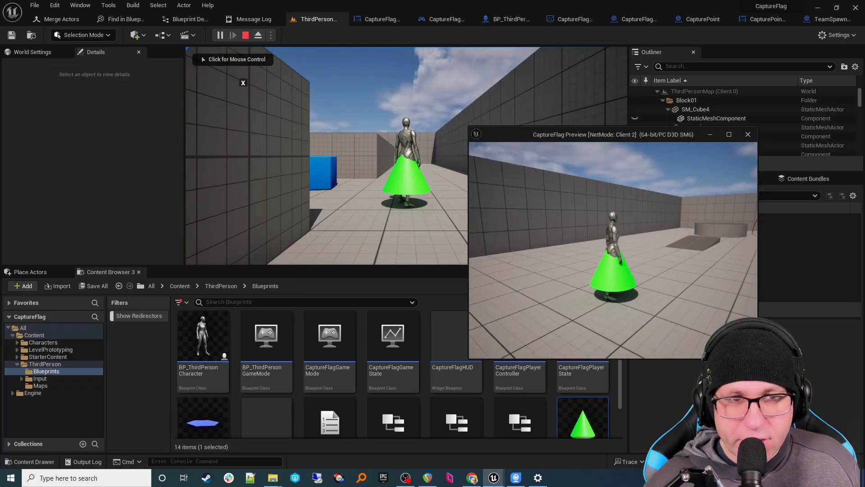
key("w")
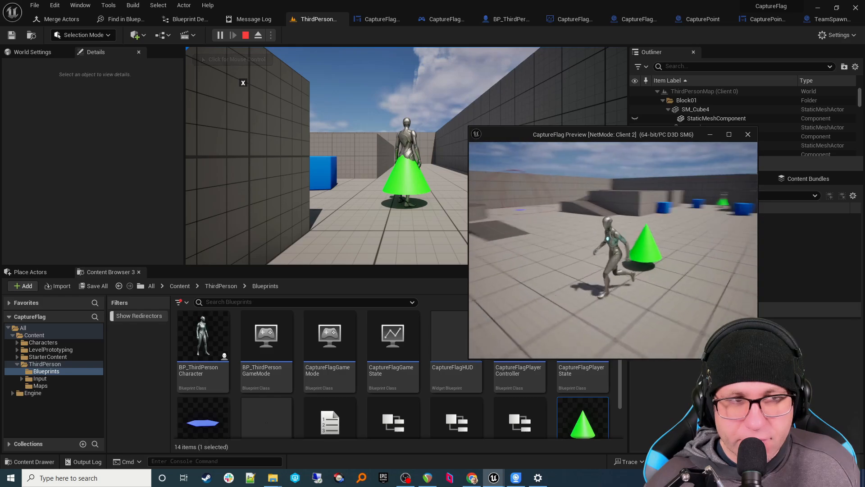
key("super")
left_click(393, 153)
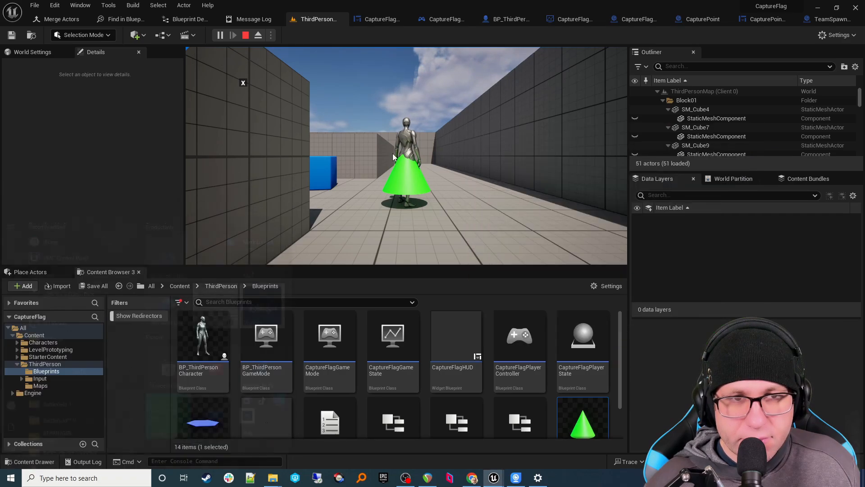
key("w")
key("Escape")
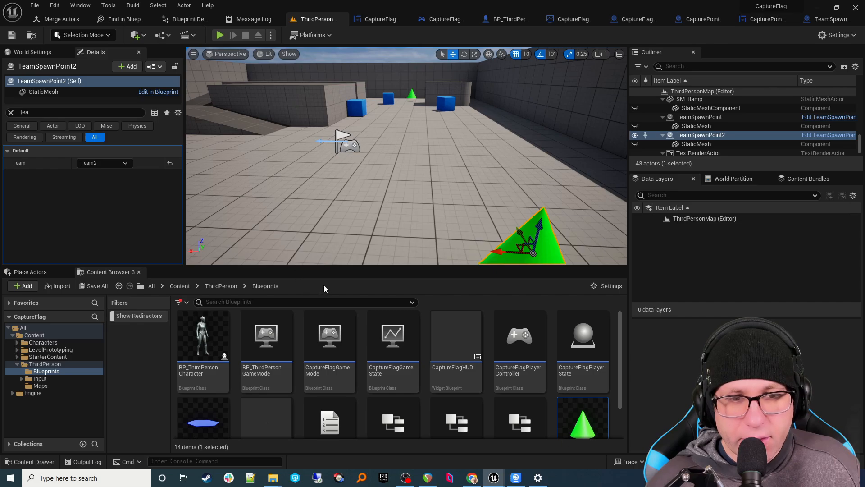
- Open the CaptureFlagHUD widget blueprint and delete the unused Event Pre Construct node from its event graph
left_click_drag(332, 266, 334, 183)
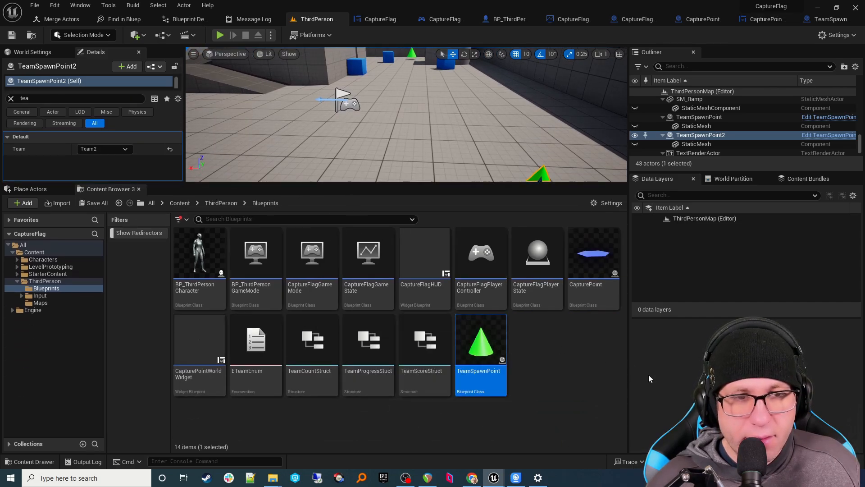
double_click(428, 288)
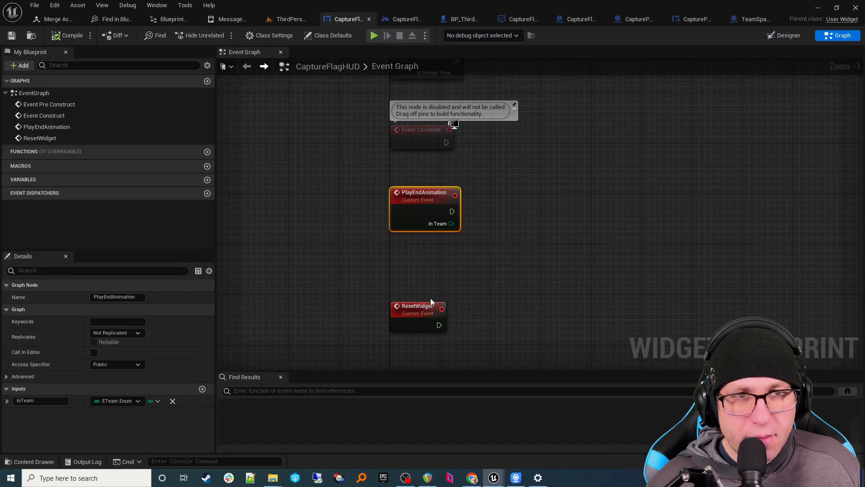
scroll(471, 301, "down", 1)
right_click_drag(471, 301, 454, 337)
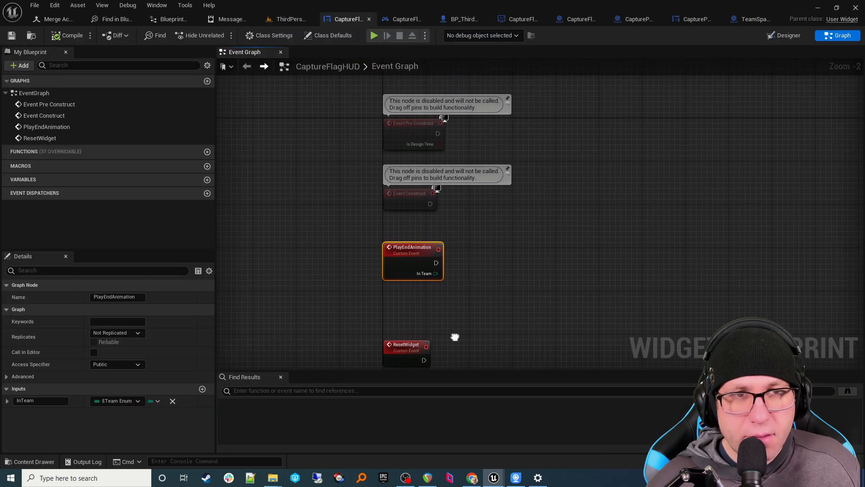
left_click(414, 133)
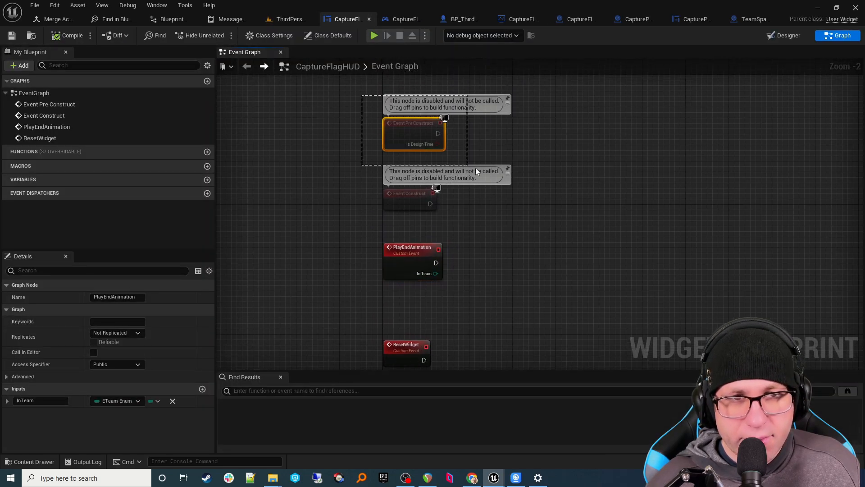
key("Delete")
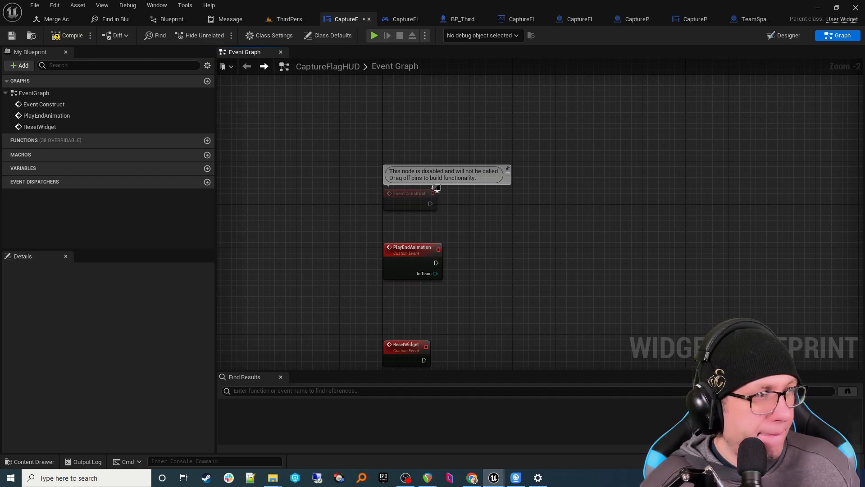
- In the CaptureFlagHUD designer, add a Canvas Panel as the root and nest a Vertical Box inside it
left_click(786, 37)
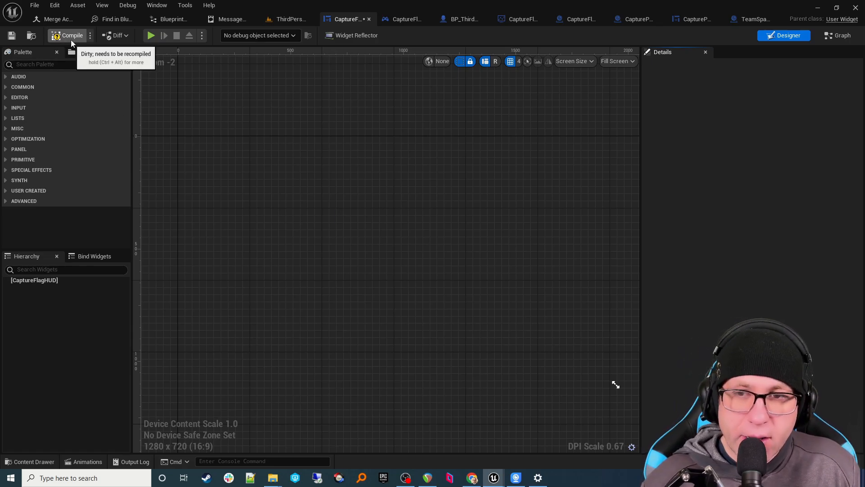
left_click(56, 64)
type("can")
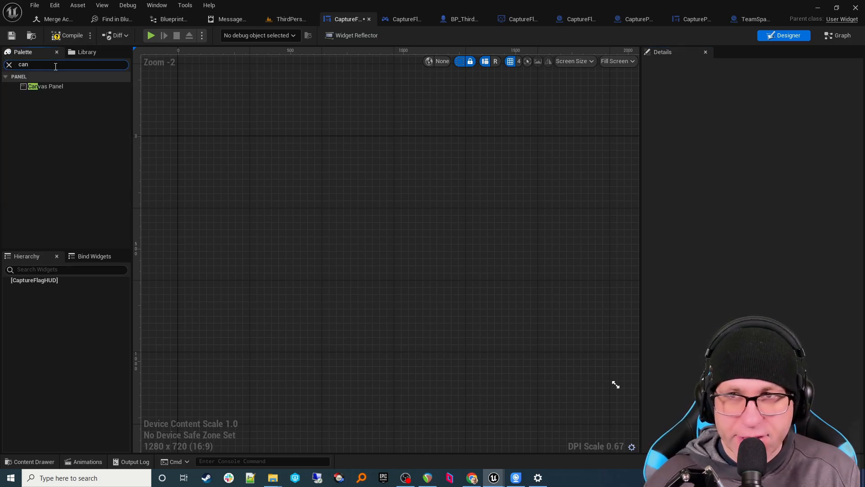
left_click_drag(54, 86, 51, 280)
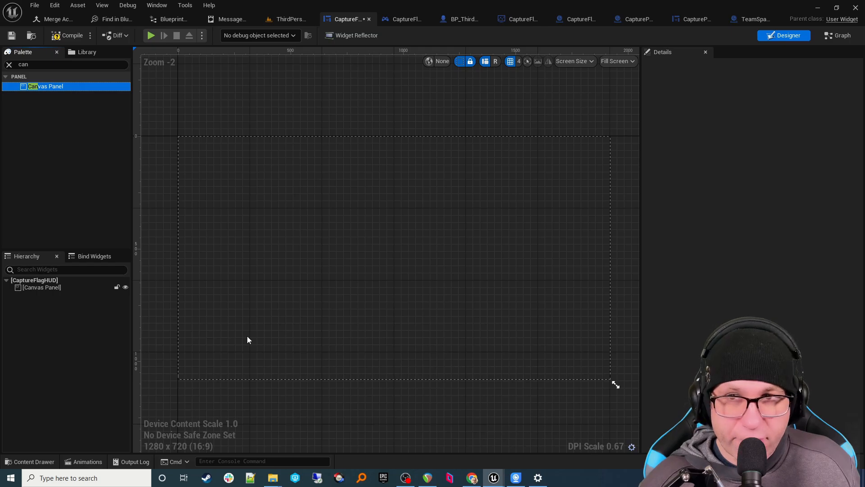
left_click(17, 64)
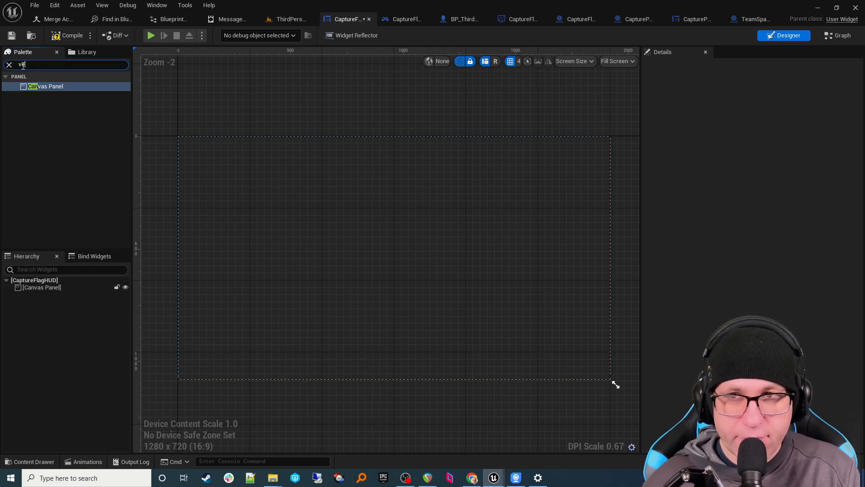
type("vert")
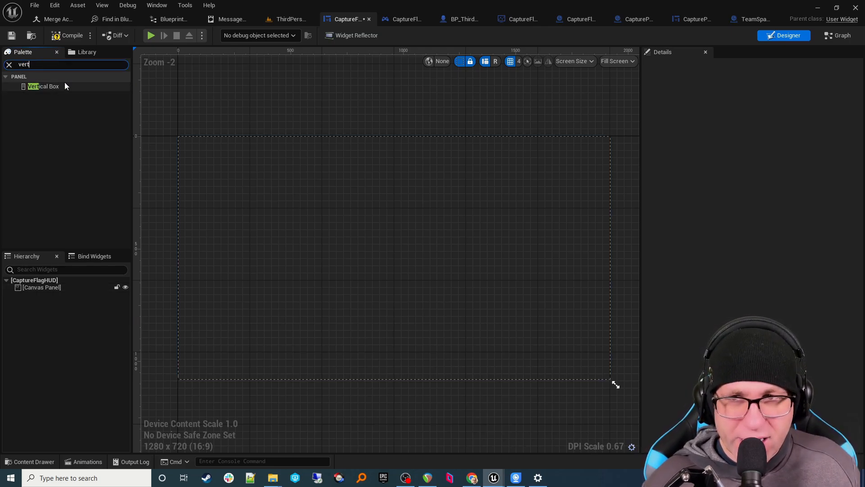
left_click_drag(60, 85, 55, 286)
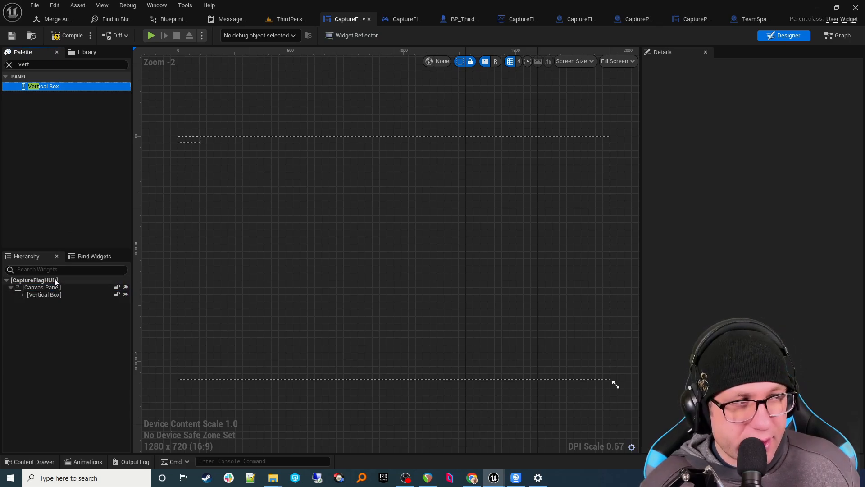
left_click(57, 294)
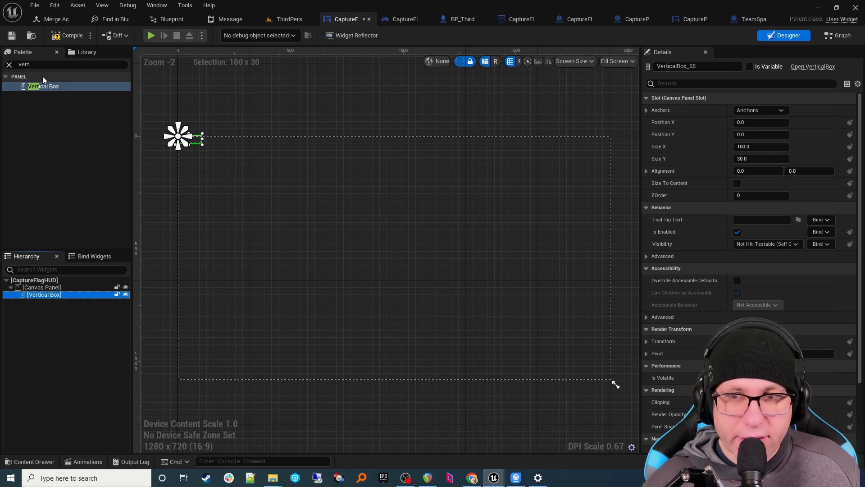
- Add two Horizontal Boxes as children of the Vertical Box
double_click(20, 64)
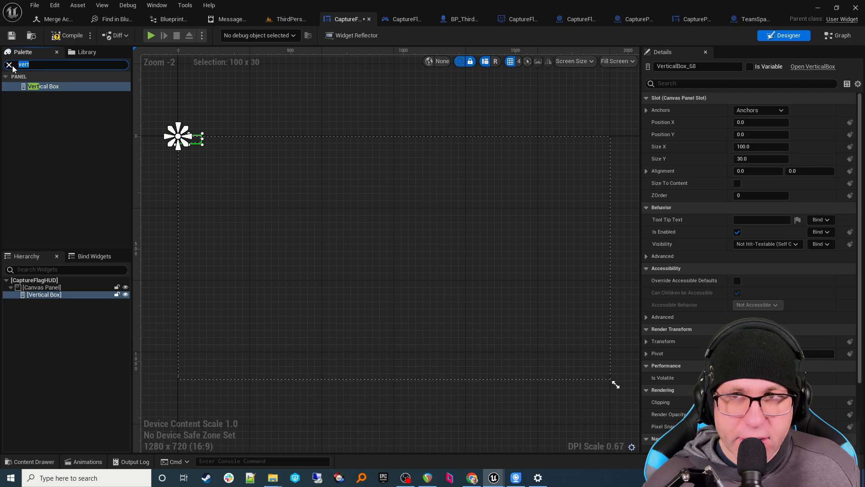
type("hor")
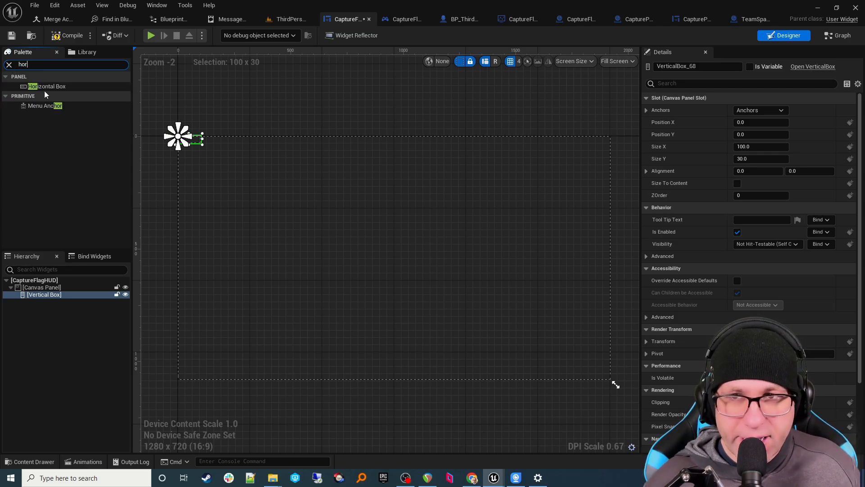
left_click_drag(50, 87, 56, 295)
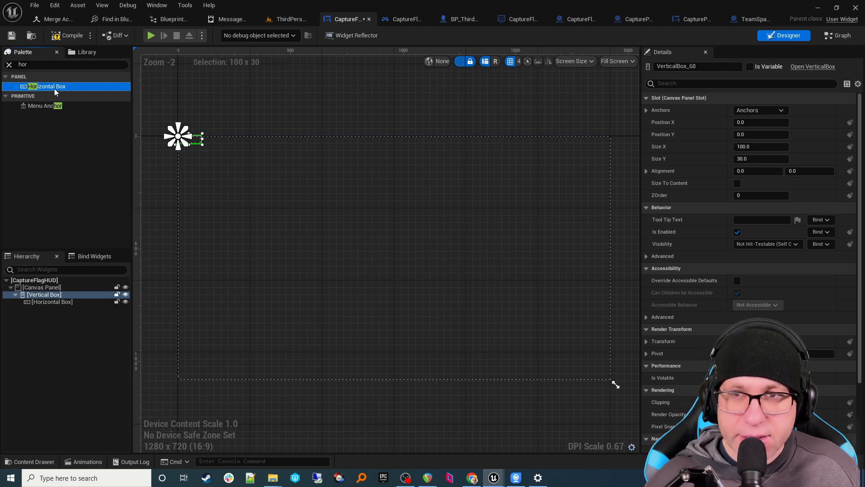
left_click_drag(54, 88, 61, 294)
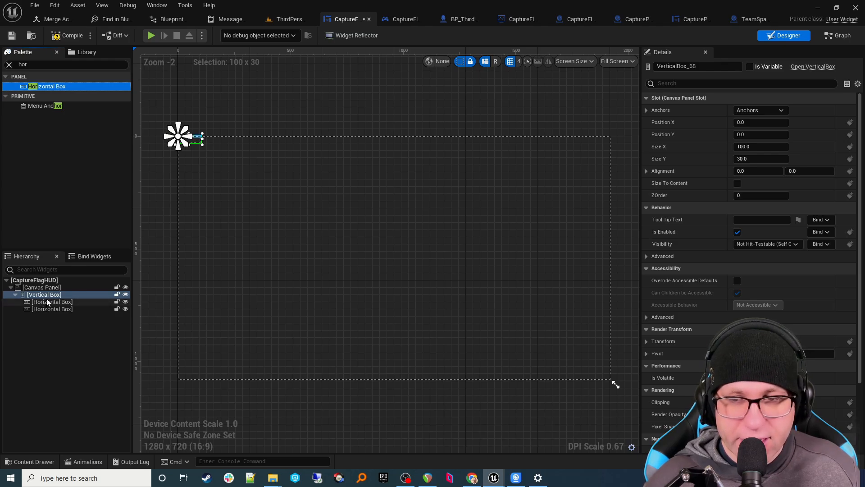
- Add a Progress Bar to the Vertical Box below the two Horizontal Boxes
left_click(15, 297)
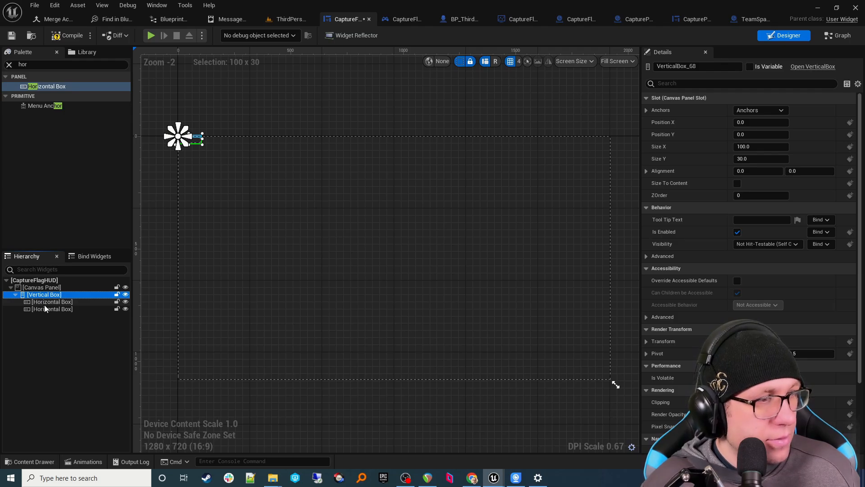
left_click(43, 63)
type("progress")
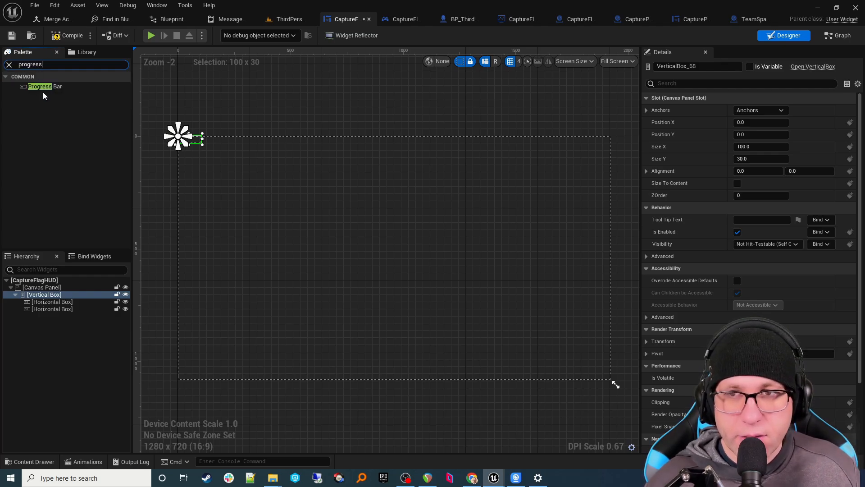
left_click_drag(44, 87, 53, 295)
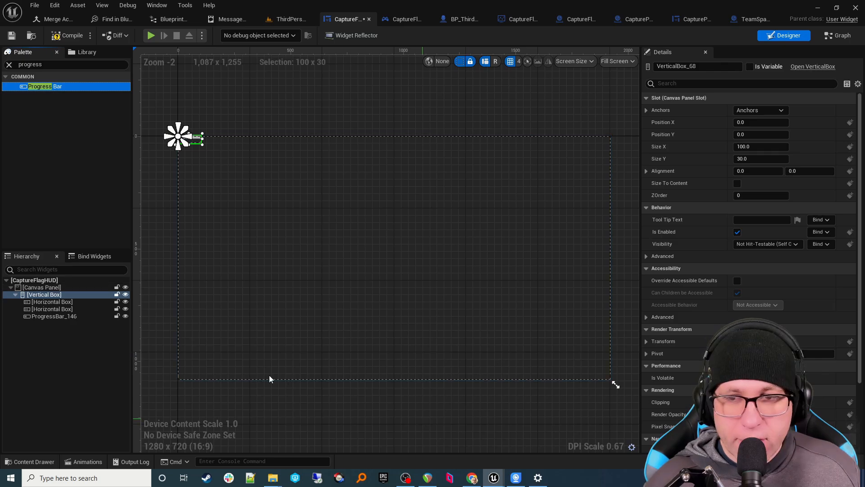
- Rename the progress bar in the CaptureFlagHUD hierarchy to PlayerHealth, and compile and save the widget
left_click(60, 317)
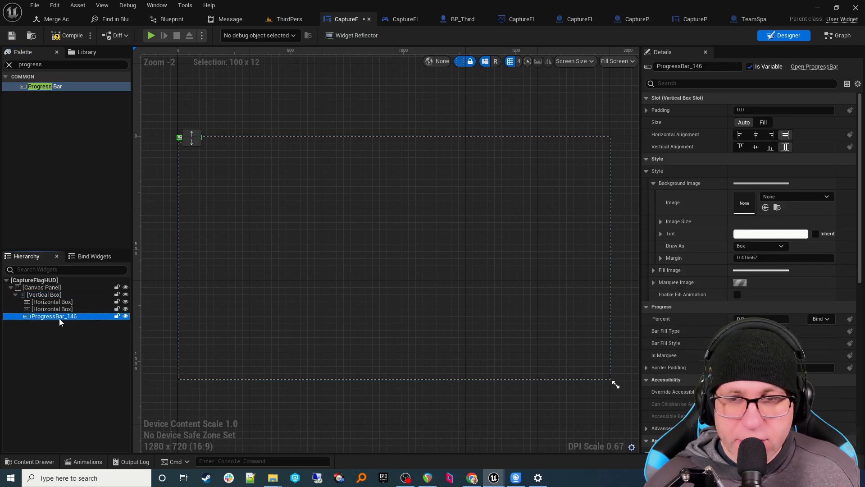
scroll(196, 108, "up", 8)
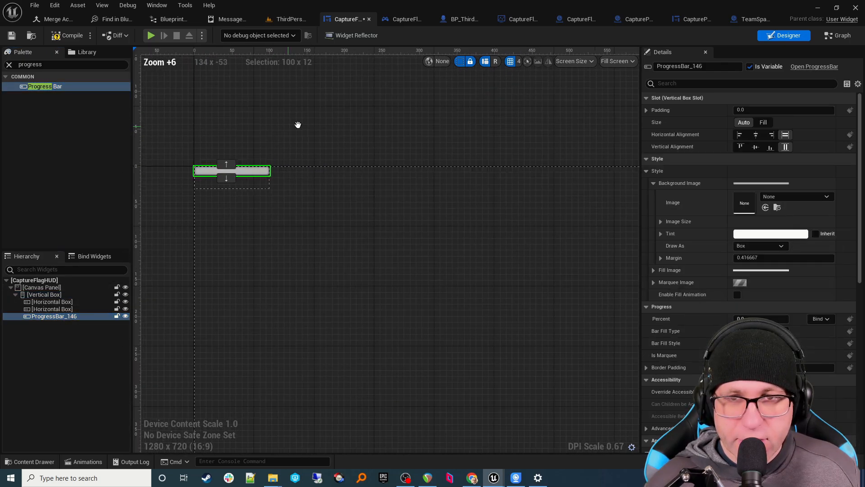
left_click(47, 308)
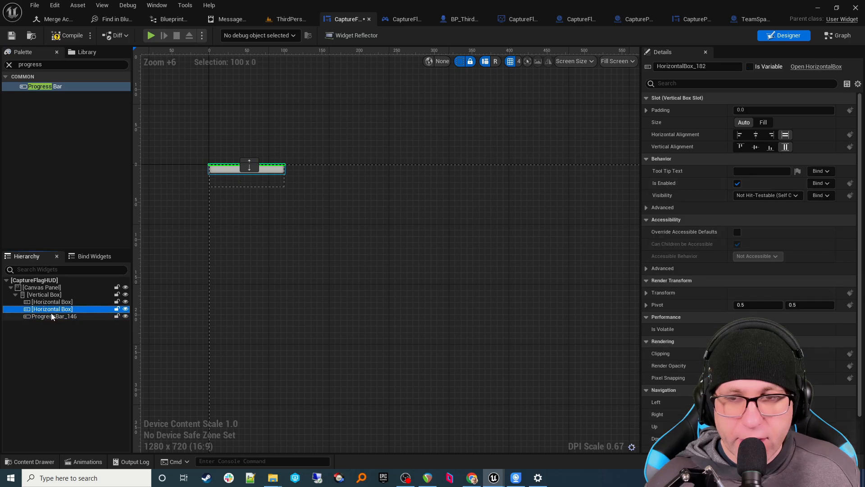
left_click(49, 316)
scroll(324, 301, "down", 5)
scroll(356, 312, "down", 4)
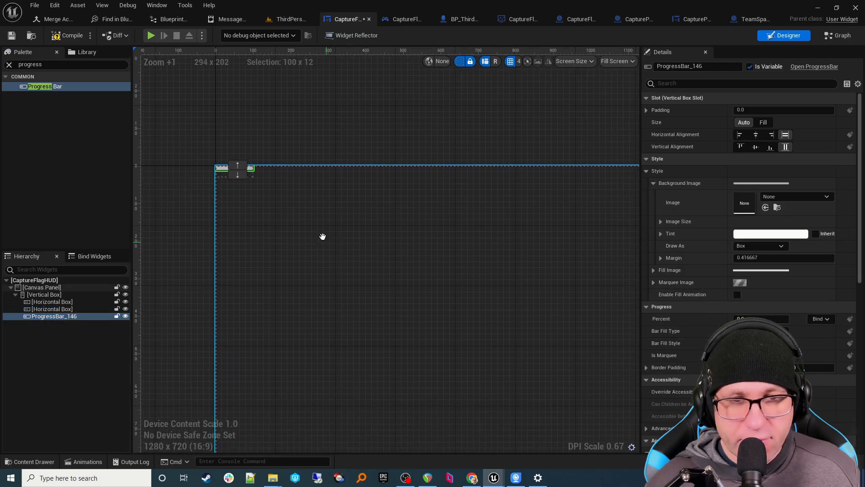
right_click_drag(374, 236, 333, 248)
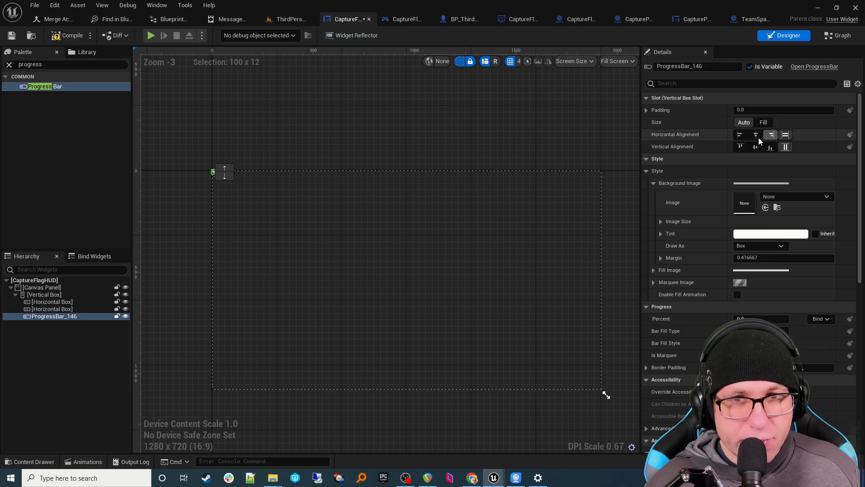
left_click(711, 66)
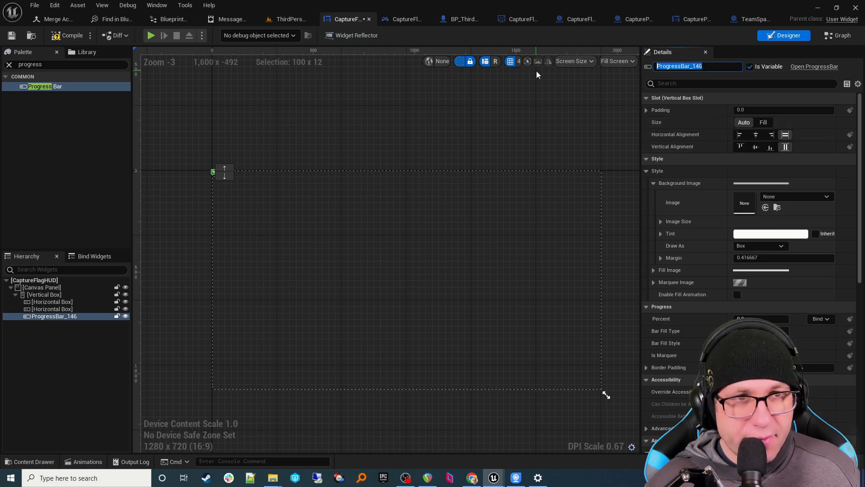
type("Play")
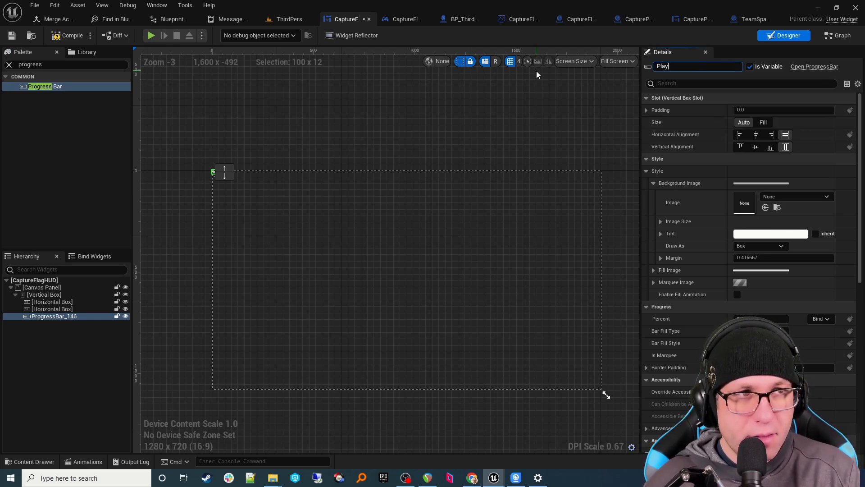
type("erHealth")
key("Return")
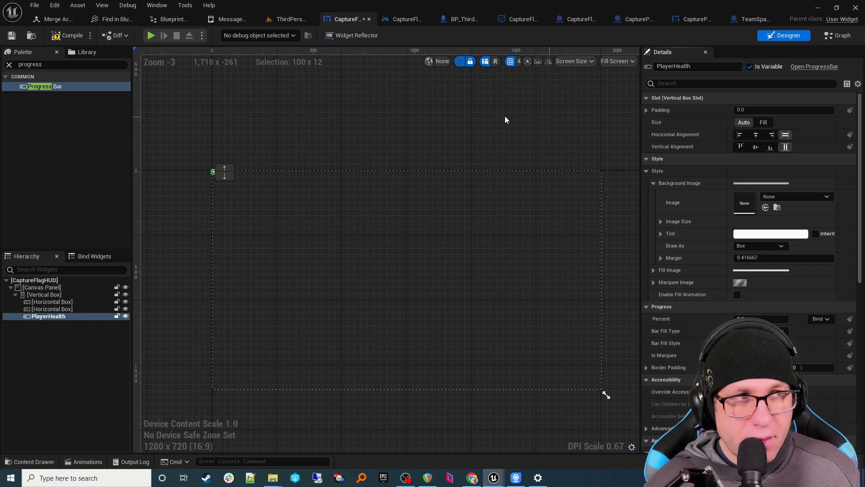
left_click(62, 37)
left_click(12, 35)
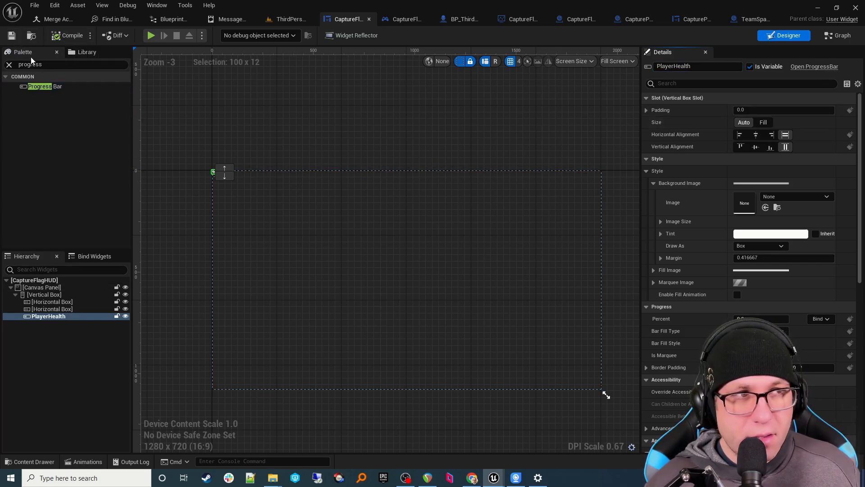
- Move PlayerHealth out of the Vertical Box so it becomes a direct child of the Canvas Panel
scroll(710, 203, "down", 10)
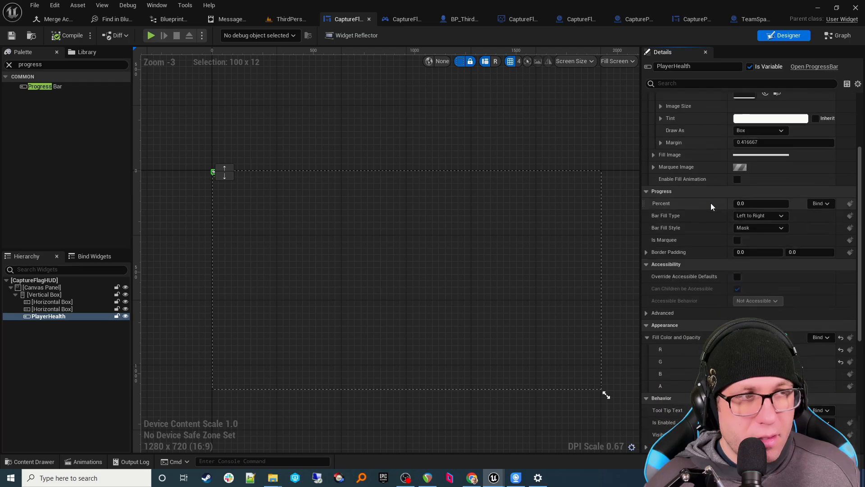
scroll(716, 196, "up", 8)
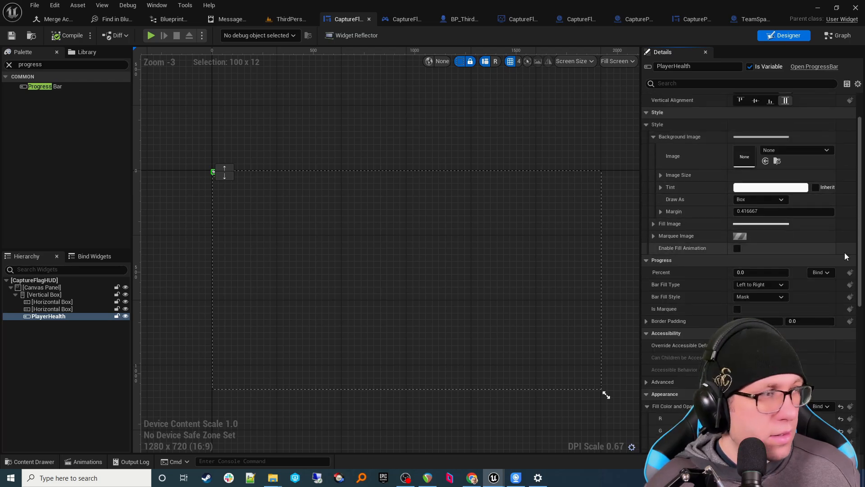
left_click_drag(53, 318, 53, 289)
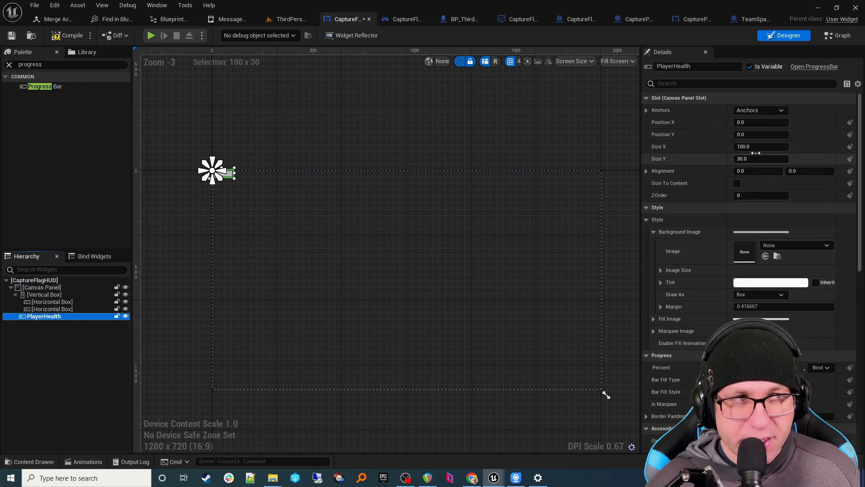
- Anchor PlayerHealth to the canvas's bottom-right corner and reset its Position X and Position Y to 0
left_click(766, 109)
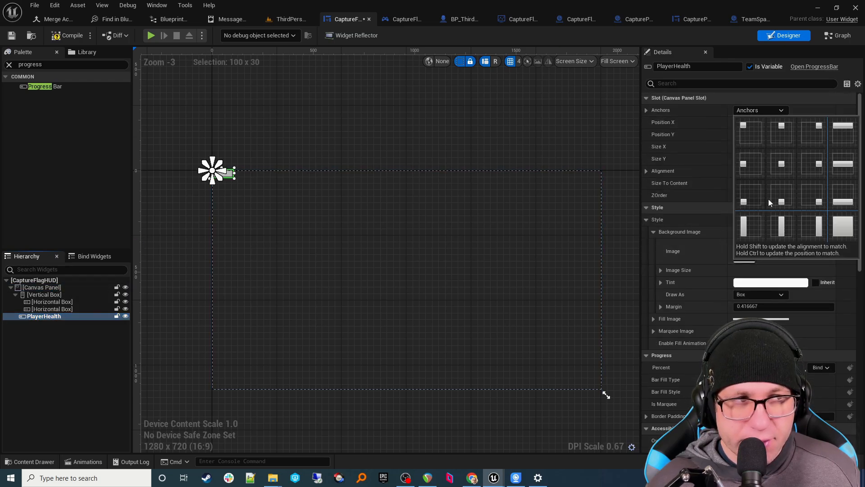
left_click(809, 193)
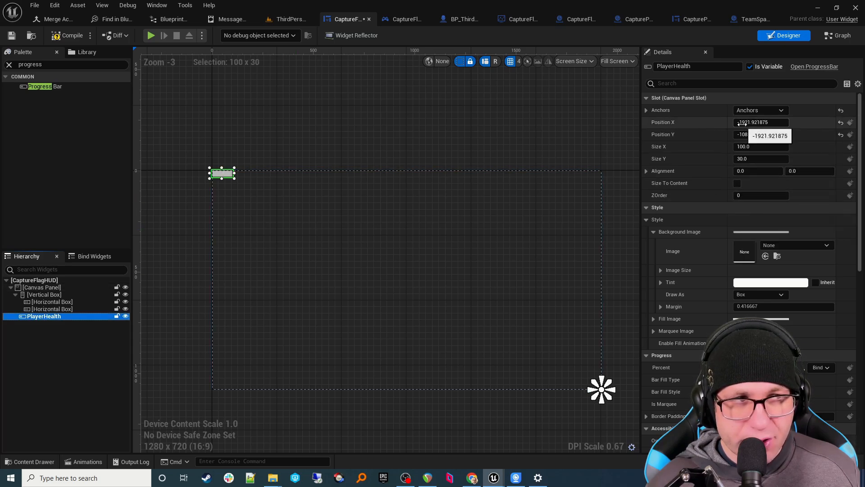
left_click(841, 122)
left_click(841, 134)
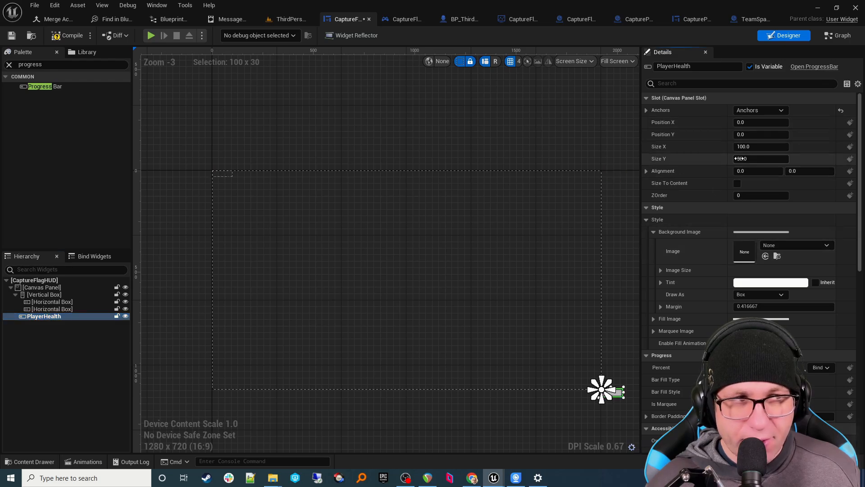
- Offset PlayerHealth to about -134 in X and -60 in Y from its anchor, and widen it to about 187
right_click_drag(615, 415, 544, 364)
scroll(544, 364, "up", 8)
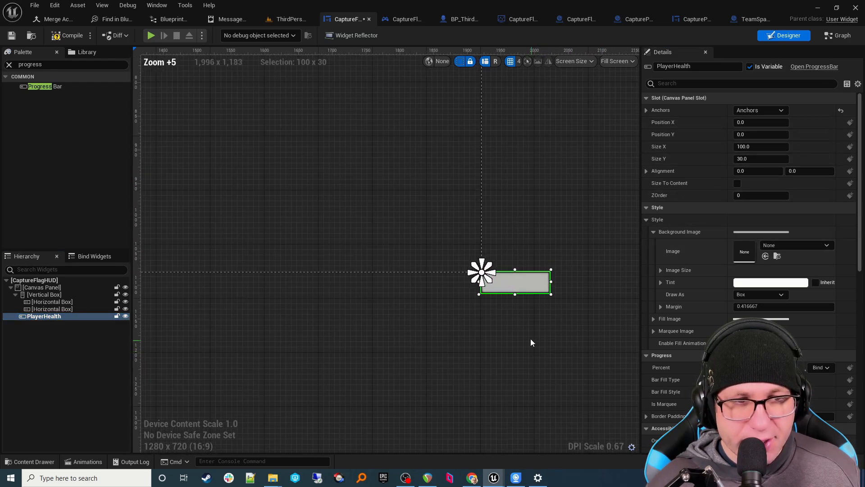
left_click_drag(760, 122, 700, 122)
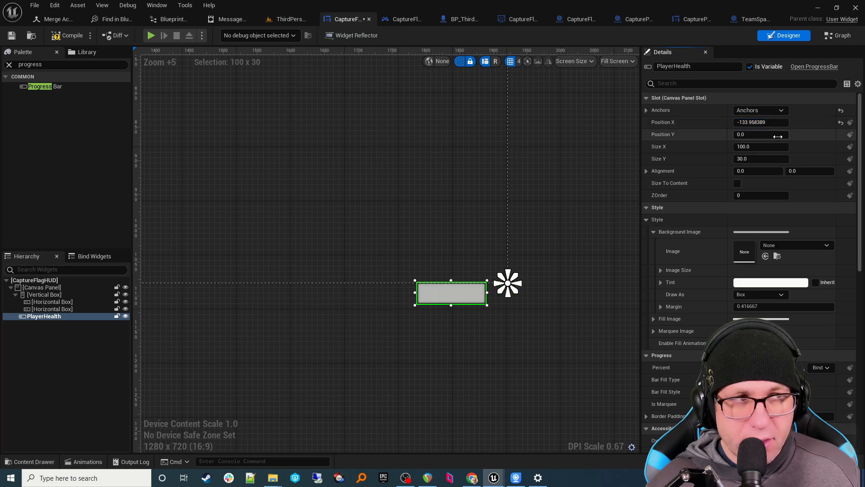
left_click_drag(761, 134, 698, 134)
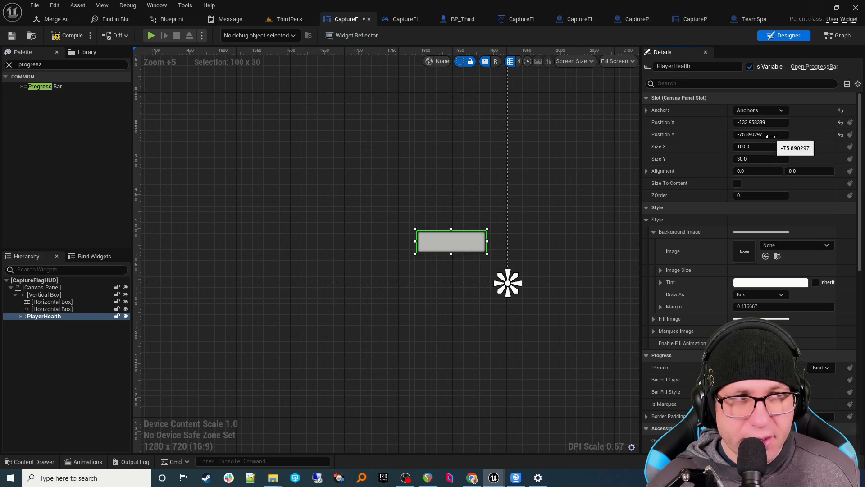
left_click_drag(771, 135, 811, 146)
scroll(431, 198, "down", 11)
scroll(441, 182, "up", 3)
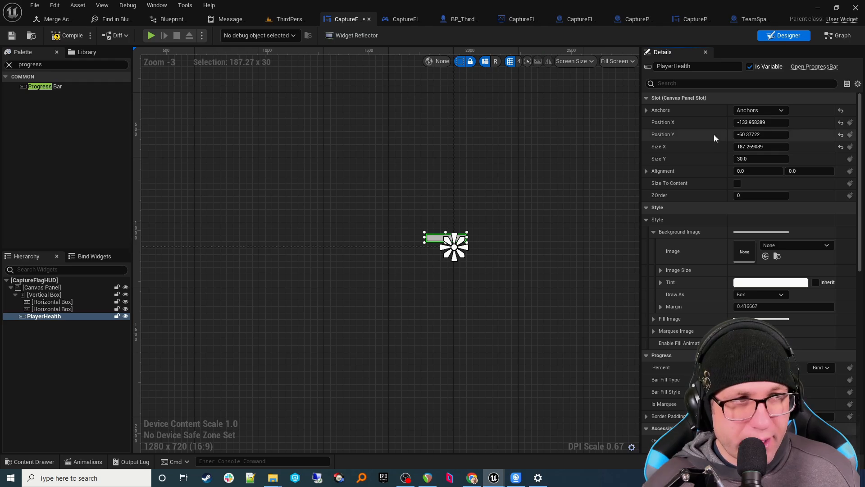
- Set PlayerHealth's Size X to 180 and Size Y to 20
left_click(770, 147)
type("1")
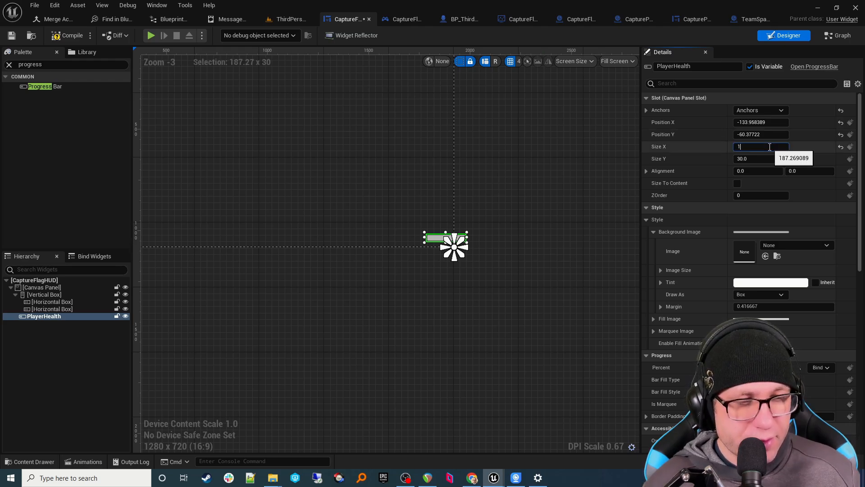
type("80")
key("Tab")
type("20")
key("Tab")
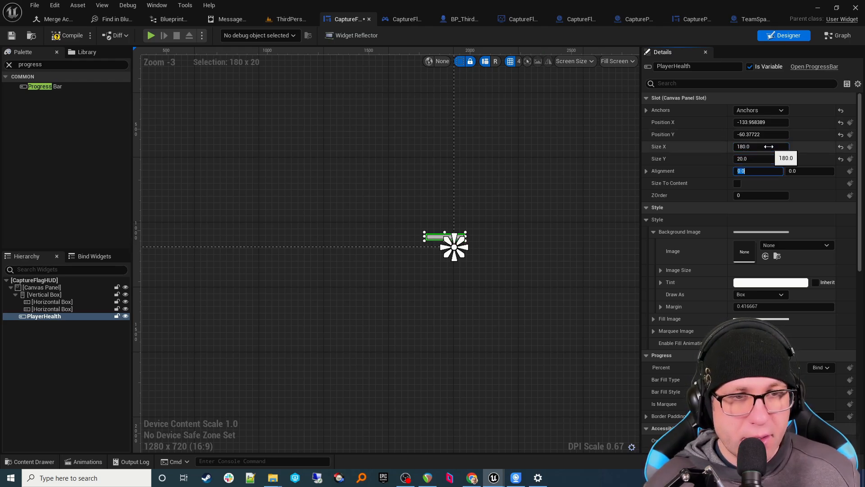
- Shift PlayerHealth's Position X to about -242 and set its progress Percent to about 0.5
left_click_drag(760, 122, 738, 123)
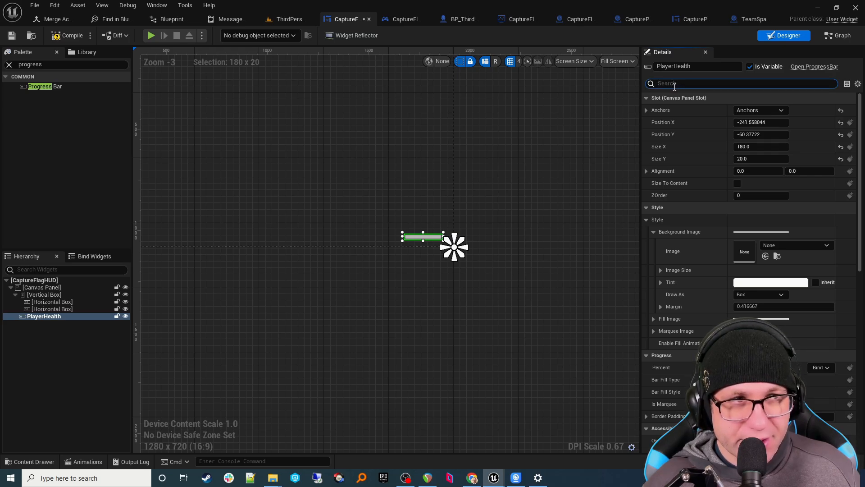
type("perc")
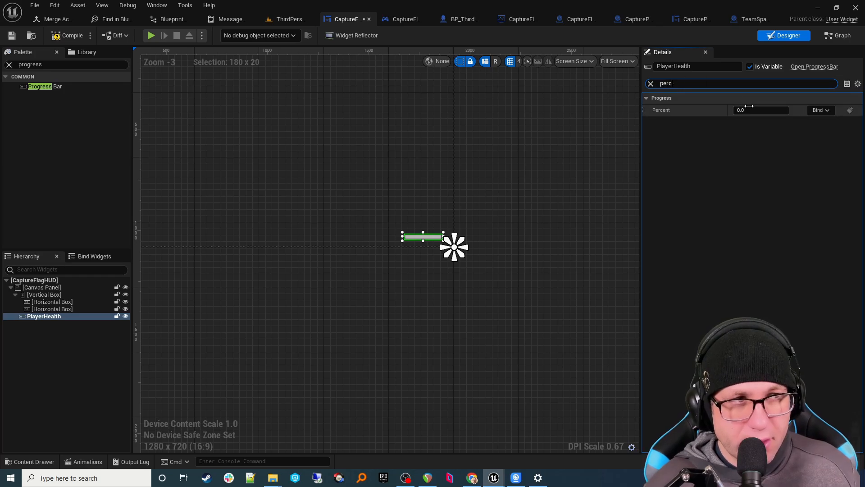
mouse_move(757, 110)
left_mouse_down()
mouse_move(775, 110)
mouse_move(761, 110)
left_mouse_up()
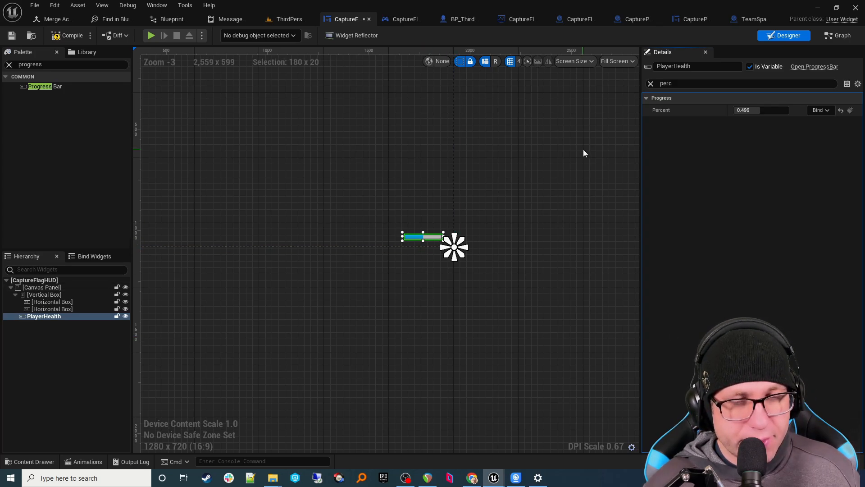
- Set the tint of PlayerHealth's background image to black with an alpha of 0.5
left_click(649, 85)
type("b")
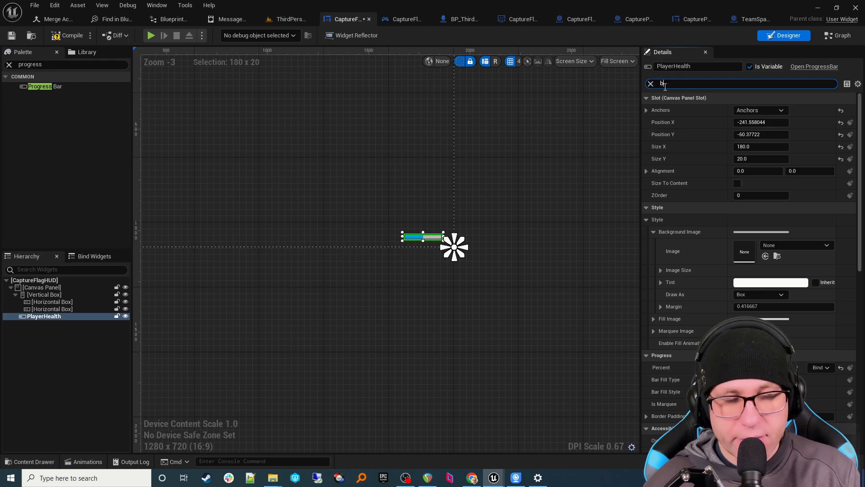
type("ack")
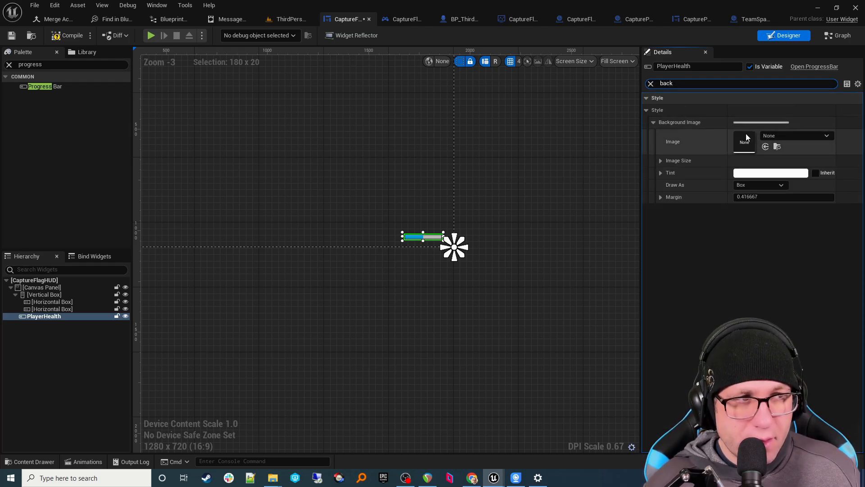
left_click(770, 173)
left_click(619, 370)
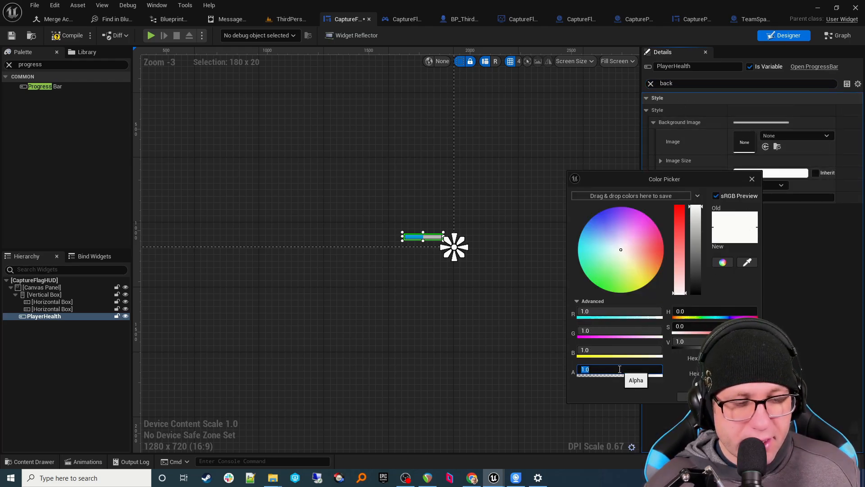
type("0.5")
key("Tab")
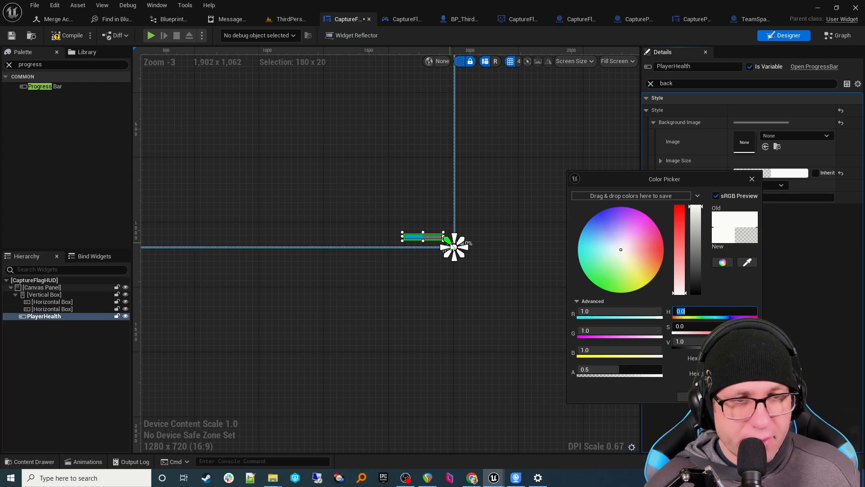
left_click_drag(695, 240, 693, 308)
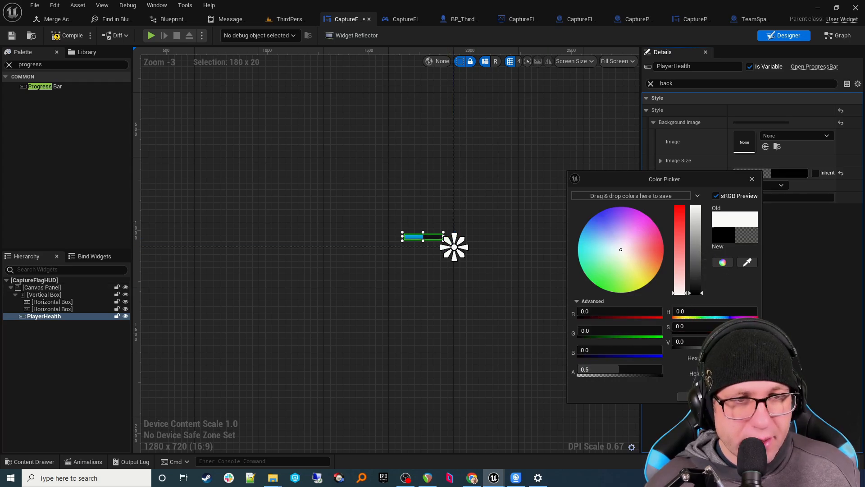
left_click(682, 396)
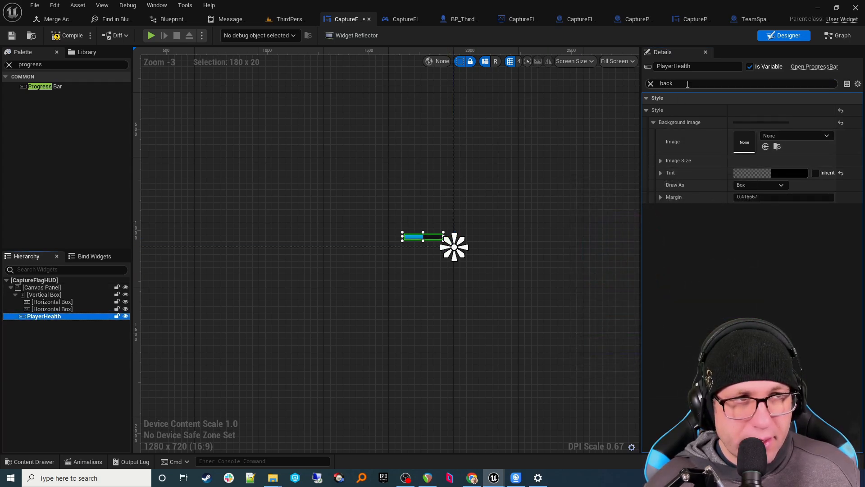
- Set PlayerHealth's Fill Color and Opacity to white with R, G, B and A at 1.0
key("ctrl+a")
type("fill")
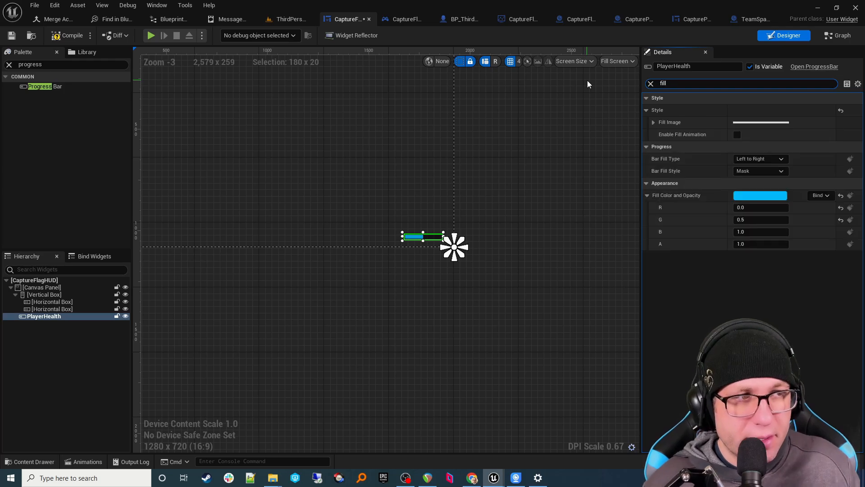
left_click(751, 196)
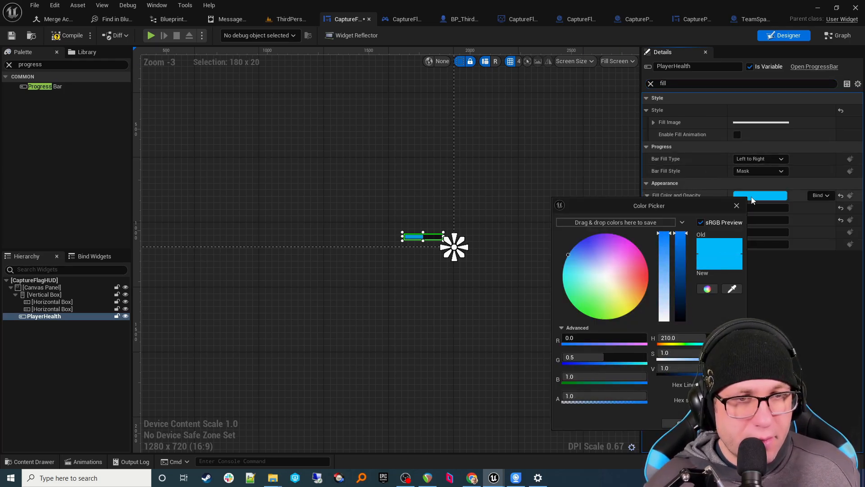
left_click_drag(568, 254, 605, 275)
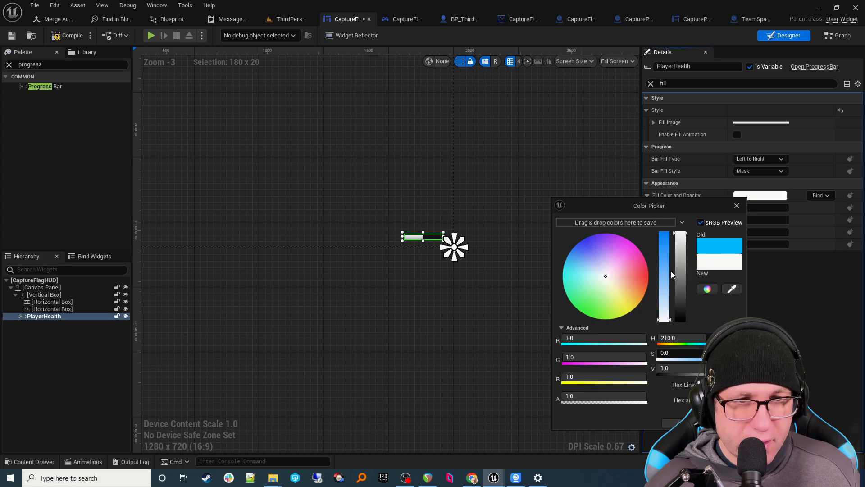
left_click(672, 423)
scroll(423, 236, "up", 9)
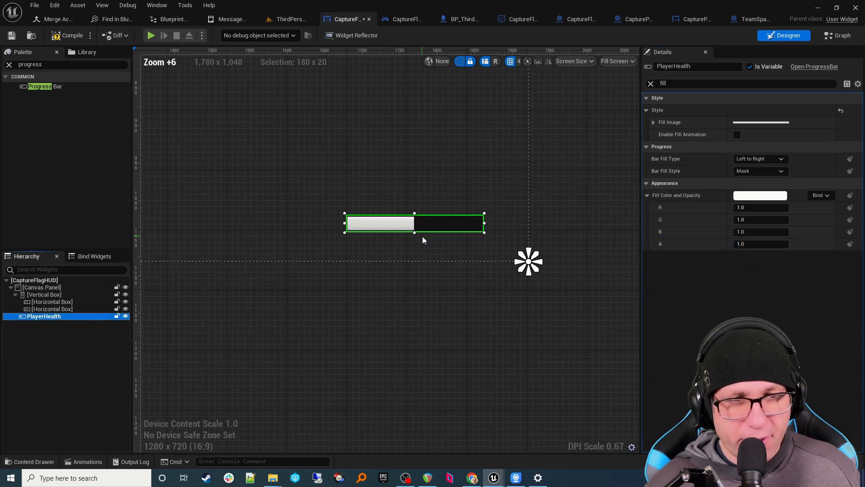
scroll(423, 236, "down", 5)
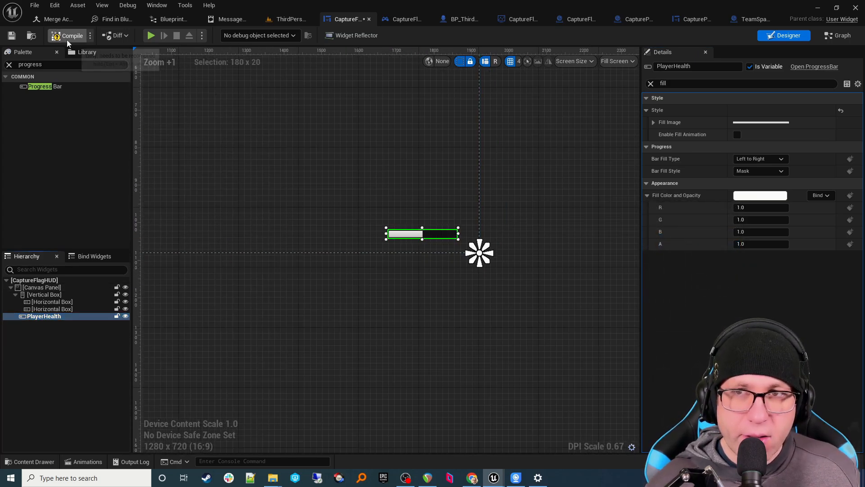
- Save the CaptureFlagHUD widget
left_click(12, 35)
scroll(288, 192, "down", 4)
right_click_drag(295, 191, 437, 272)
right_click_drag(394, 235, 417, 247)
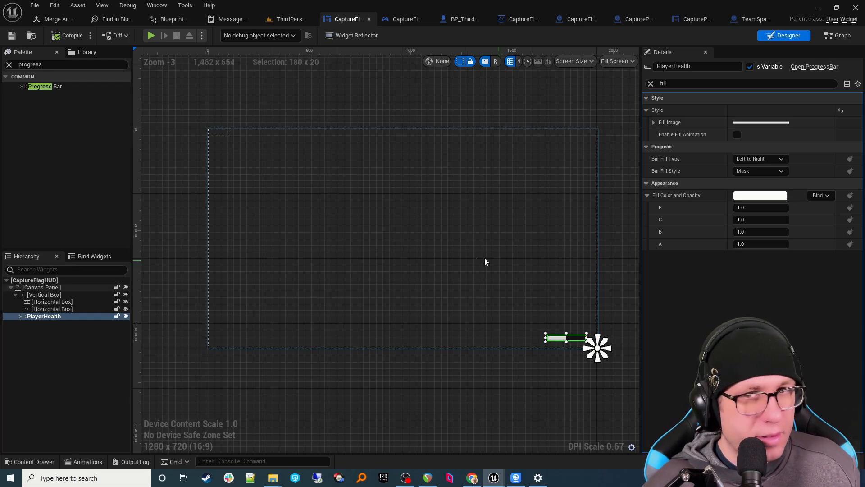
- Anchor the Vertical Box to the top centre of the canvas and reset its Position X to 0.0
left_click(45, 295)
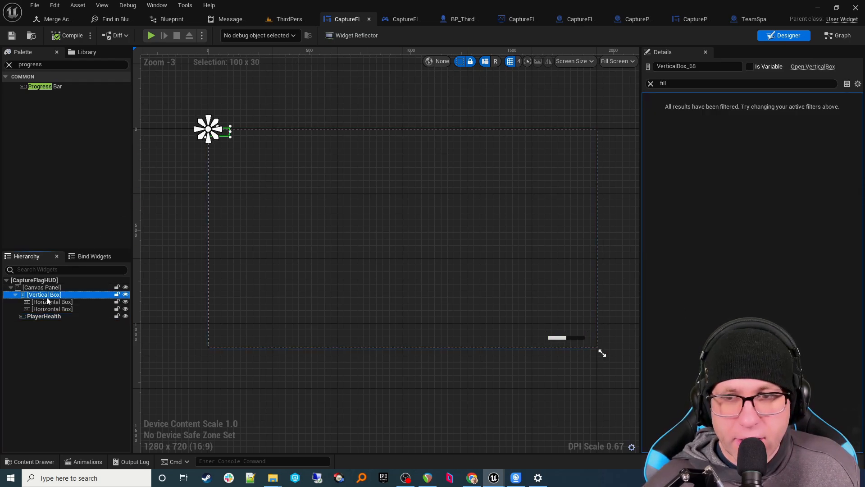
left_click(650, 83)
left_click(646, 98)
left_click(752, 110)
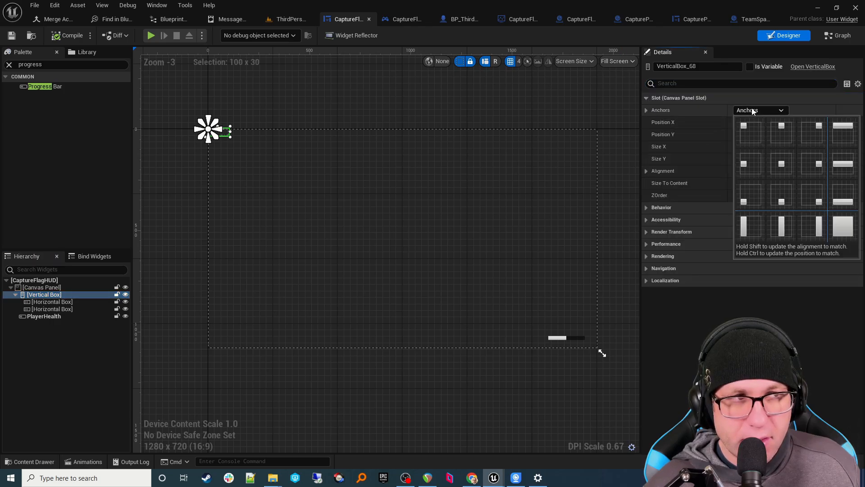
left_click(783, 134)
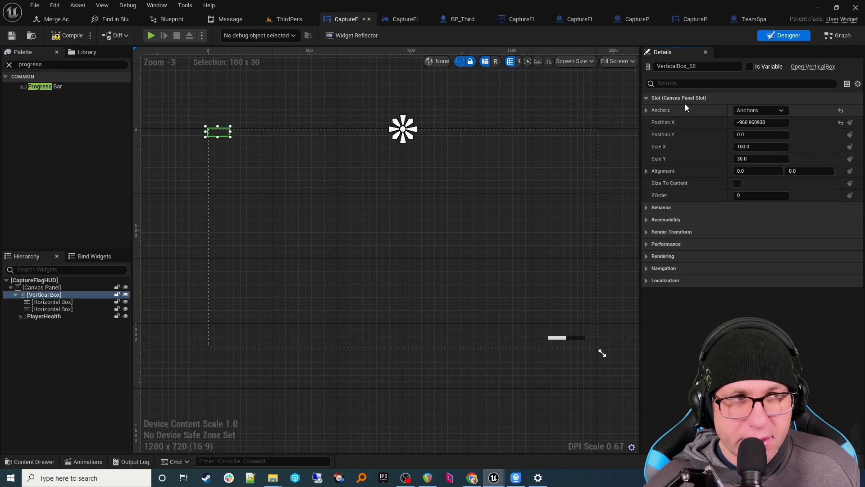
left_click(646, 110)
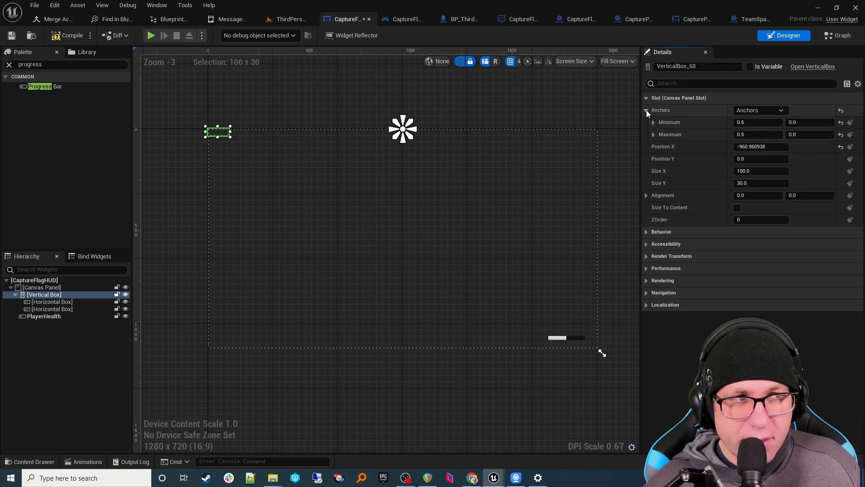
left_click(841, 147)
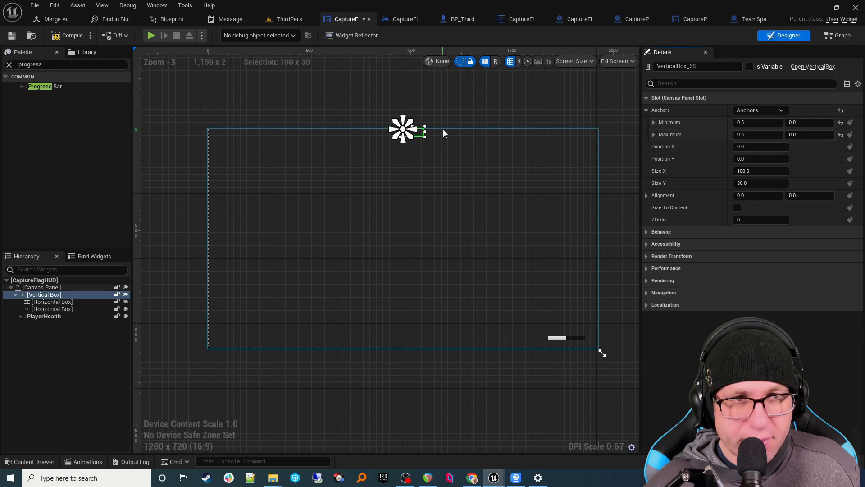
- Add a Size Box inside the first Horizontal Box of the Vertical Box
scroll(439, 126, "up", 5)
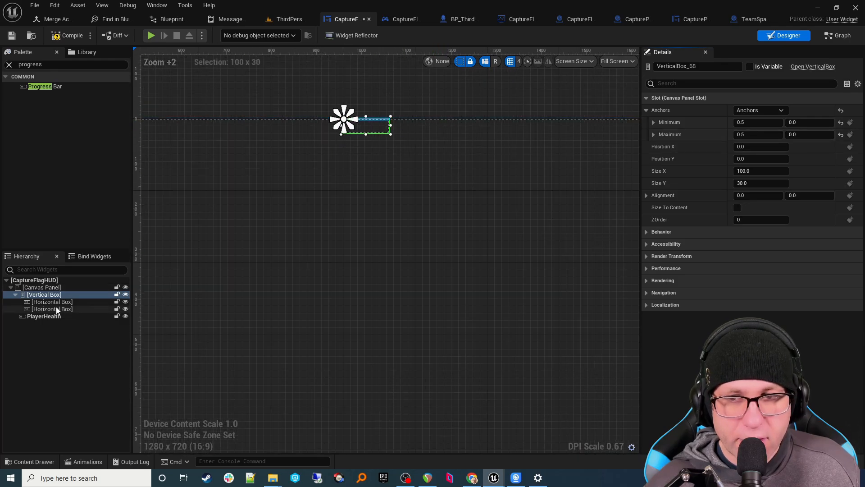
left_click(14, 297)
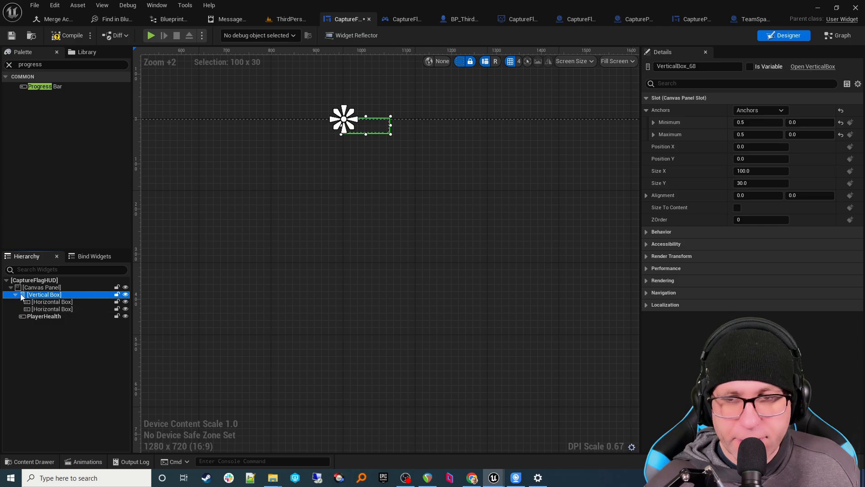
left_click(57, 302)
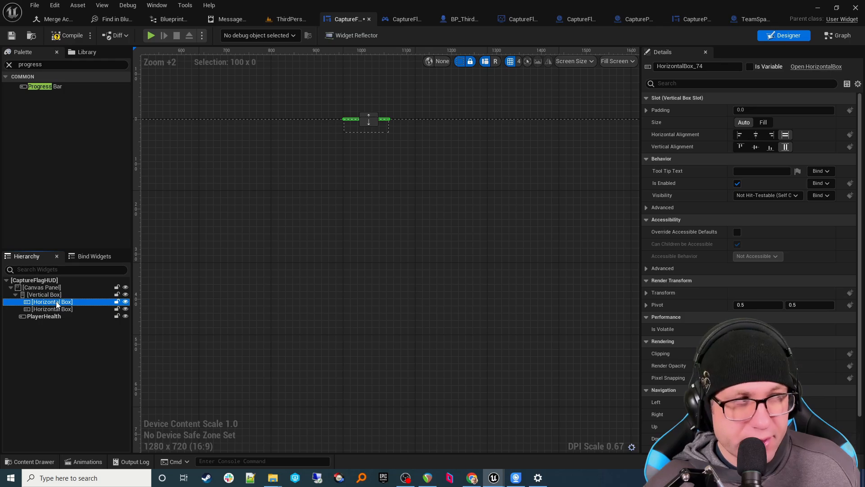
left_click(53, 64)
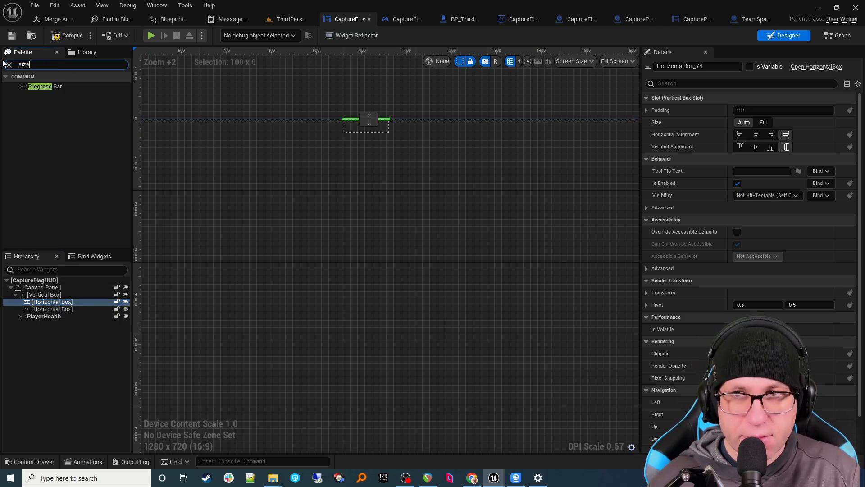
type("size")
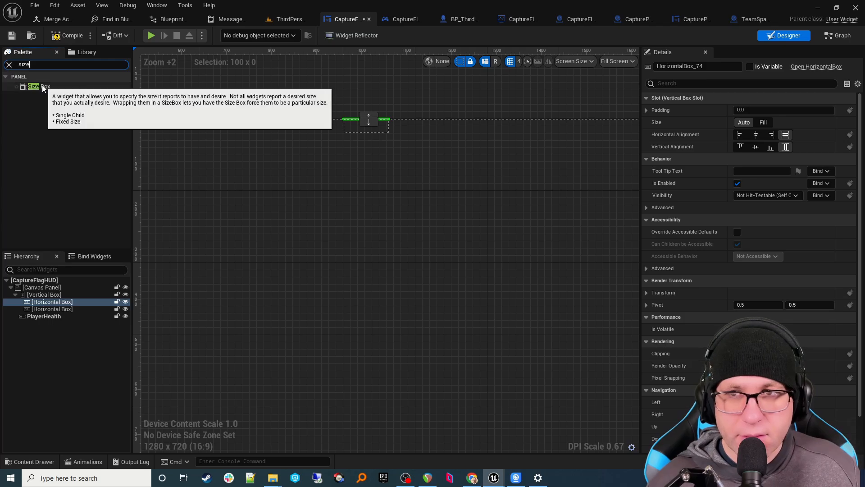
left_click_drag(42, 86, 55, 302)
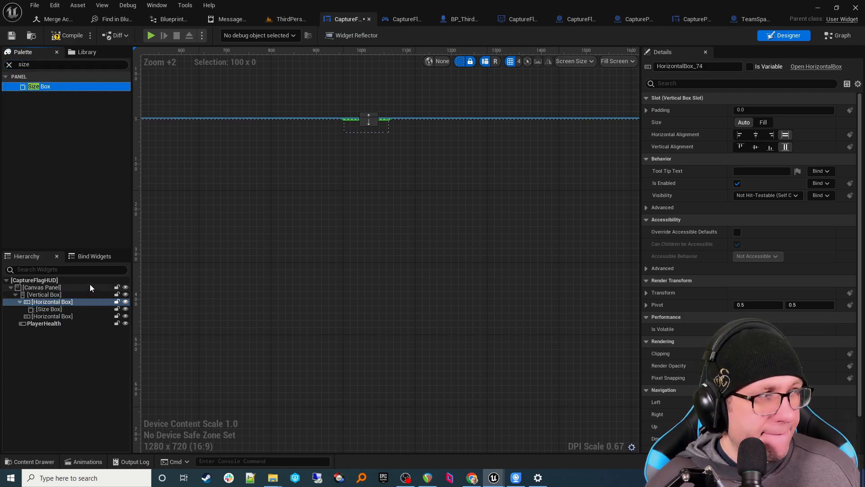
- Add a Spacer after the Size Box in the first Horizontal Box
left_click(31, 63)
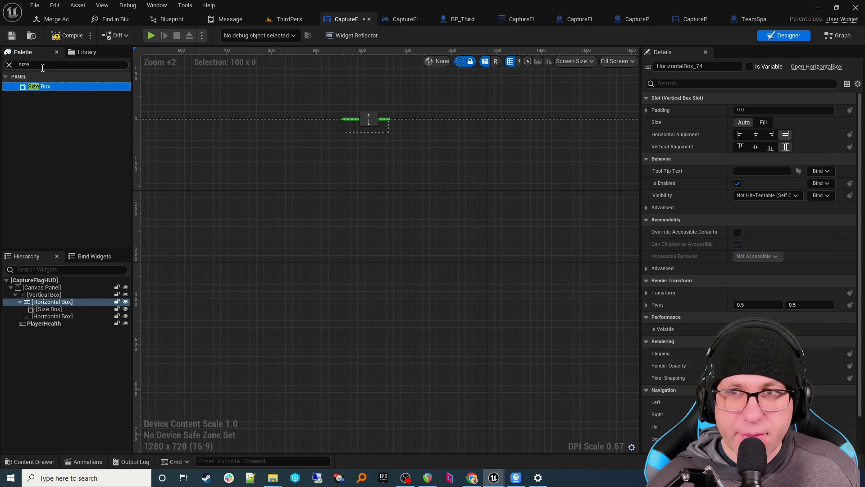
type("sp")
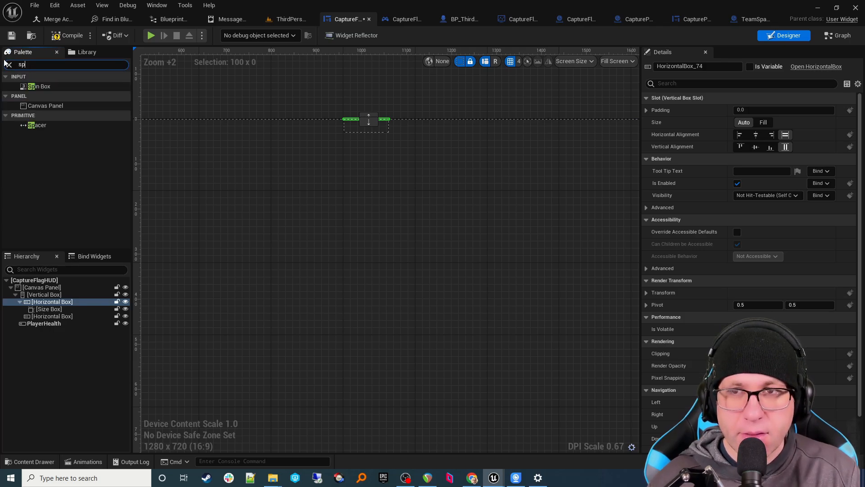
type("a")
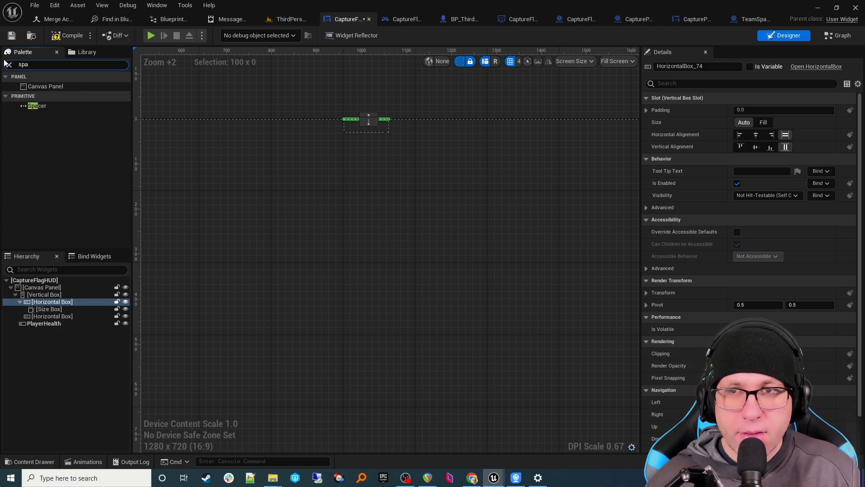
left_click(55, 106)
left_click_drag(63, 148, 52, 316)
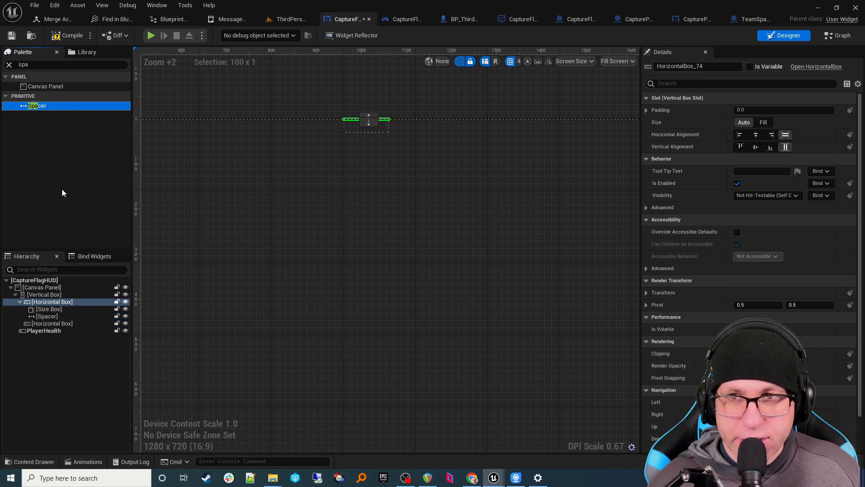
- Add a second Size Box after the Spacer in the first Horizontal Box
double_click(38, 63)
type("siz")
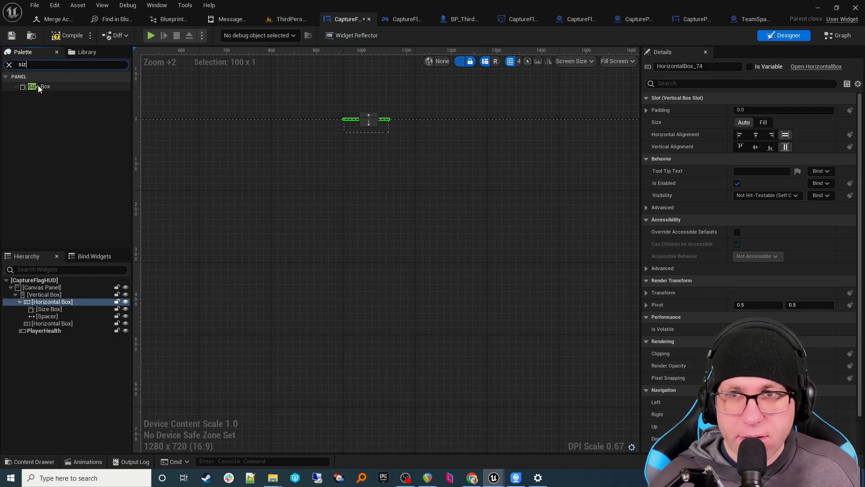
left_click_drag(39, 85, 39, 318)
left_click(50, 309)
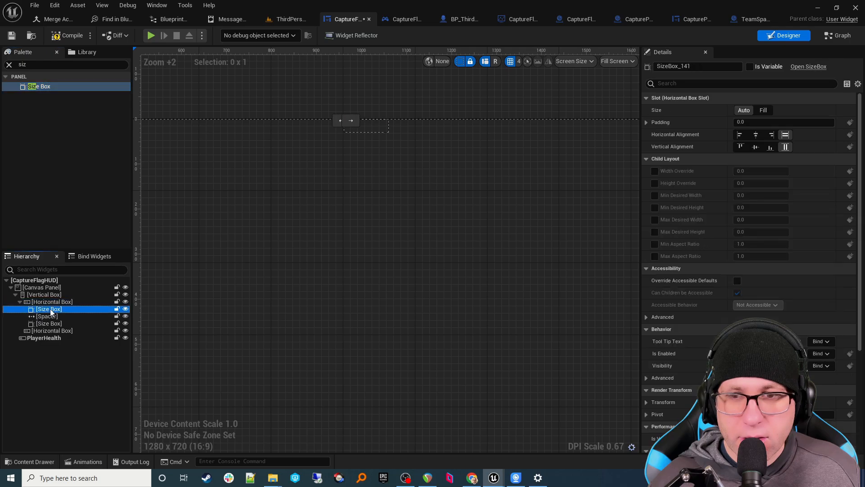
left_click(48, 316)
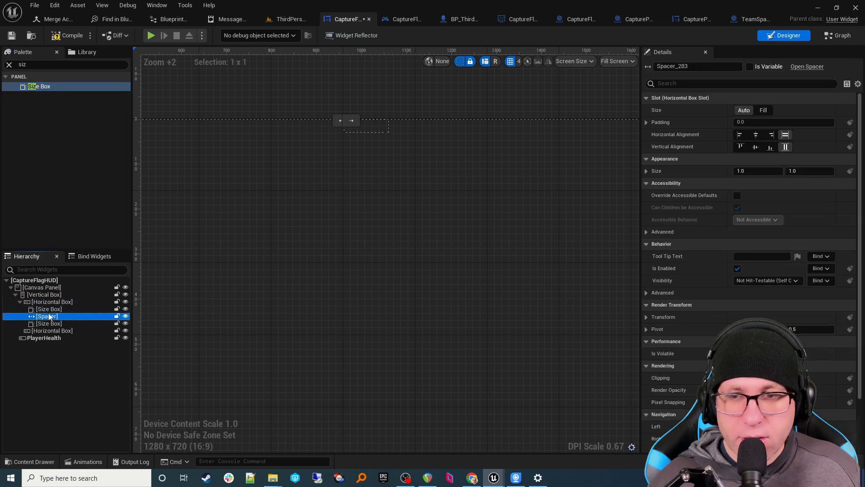
left_click(48, 309)
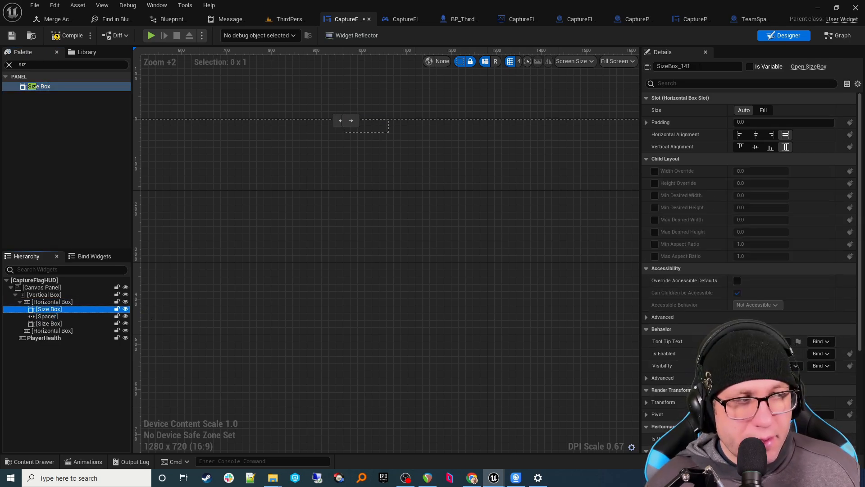
- Place an Overlay inside each of the two Size Boxes in the first Horizontal Box
left_click_drag(35, 65, 2, 75)
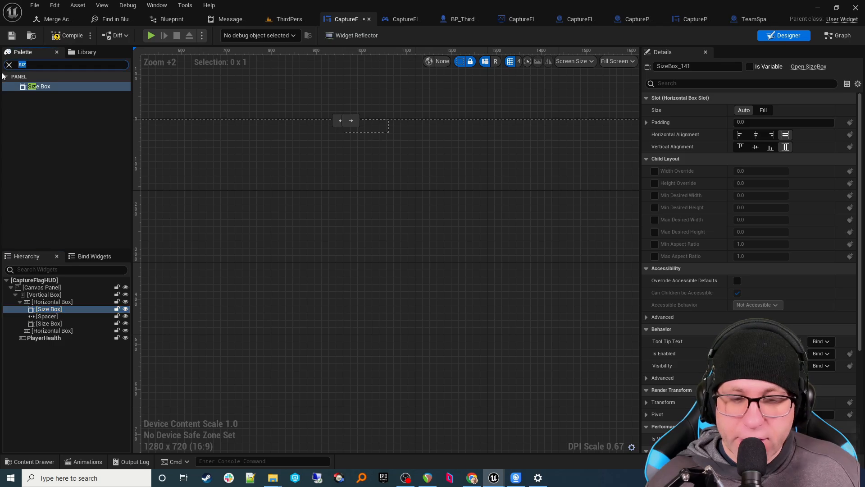
type("overl")
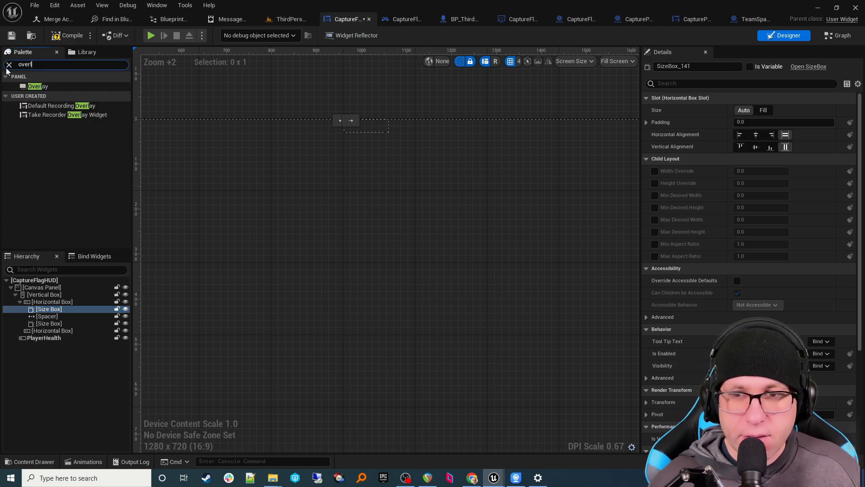
left_click_drag(47, 87, 53, 310)
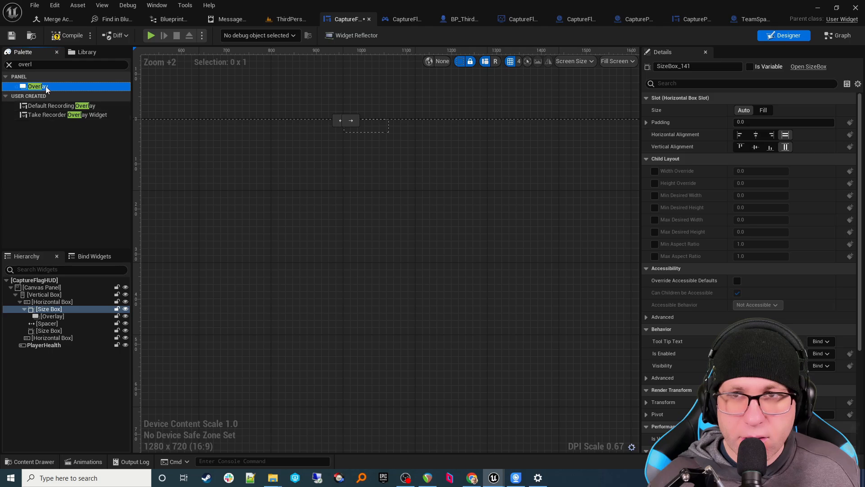
left_click_drag(45, 86, 53, 331)
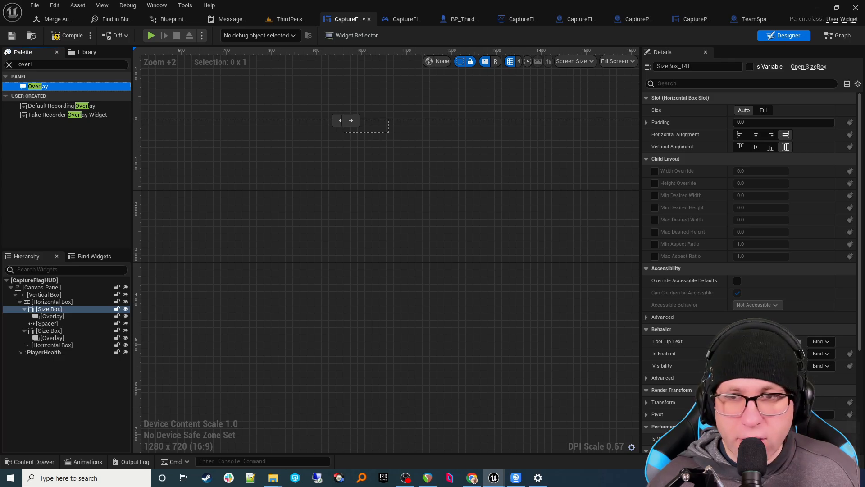
- Add a Progress Bar inside the first Size Box's Overlay
left_click(11, 62)
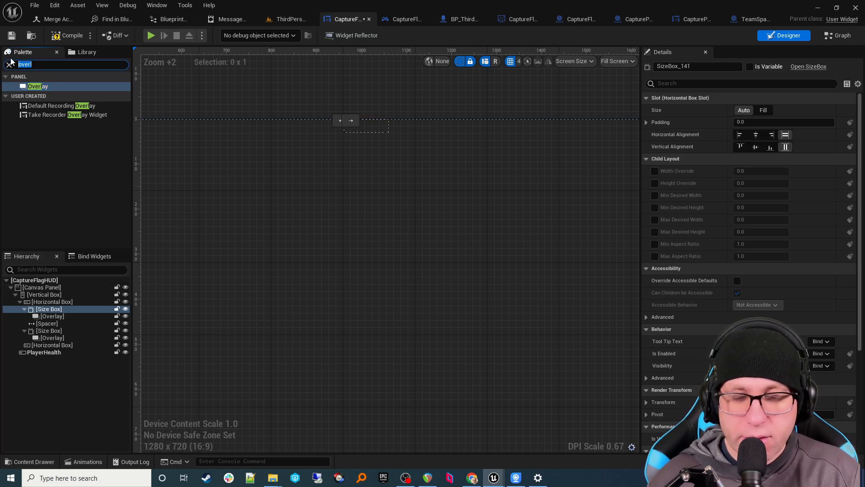
type("prog")
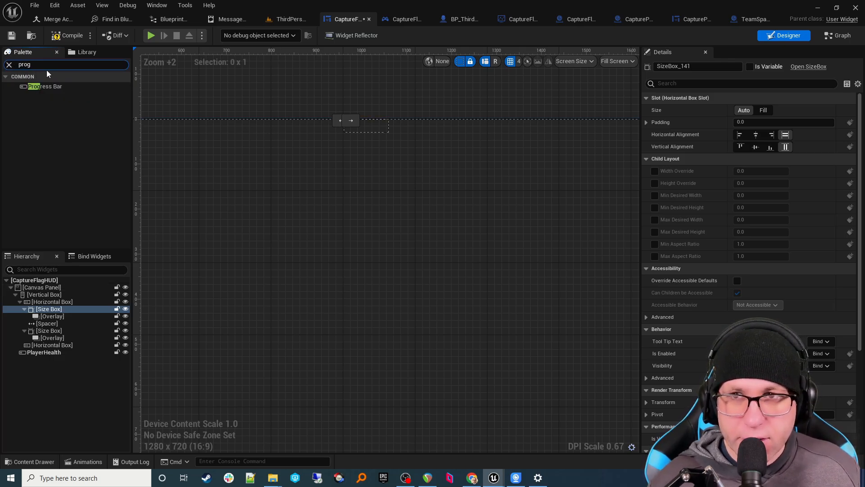
left_click_drag(50, 86, 68, 315)
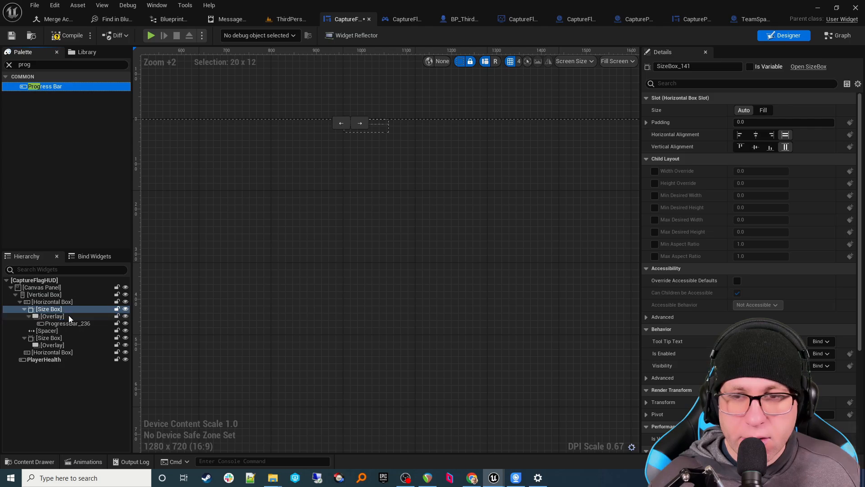
- Add a Text widget and nest it in the first Size Box's Overlay, below the progress bar
left_click(49, 65)
type("tex")
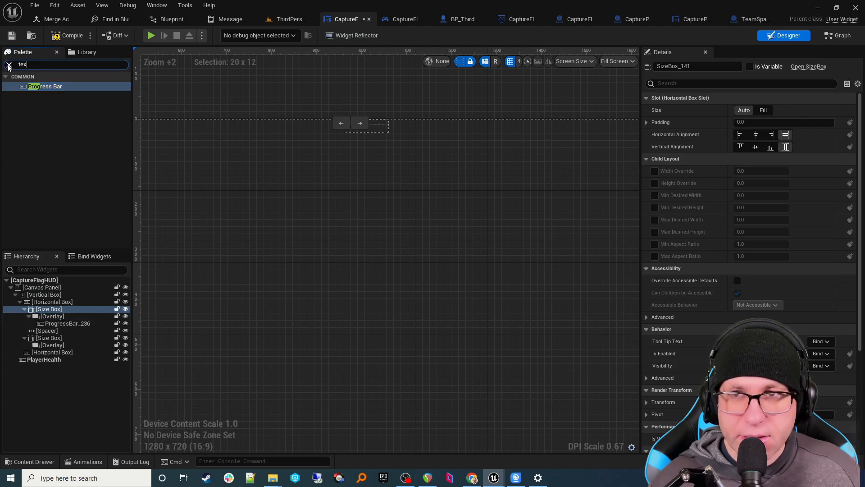
type("t")
left_click_drag(46, 95, 52, 166)
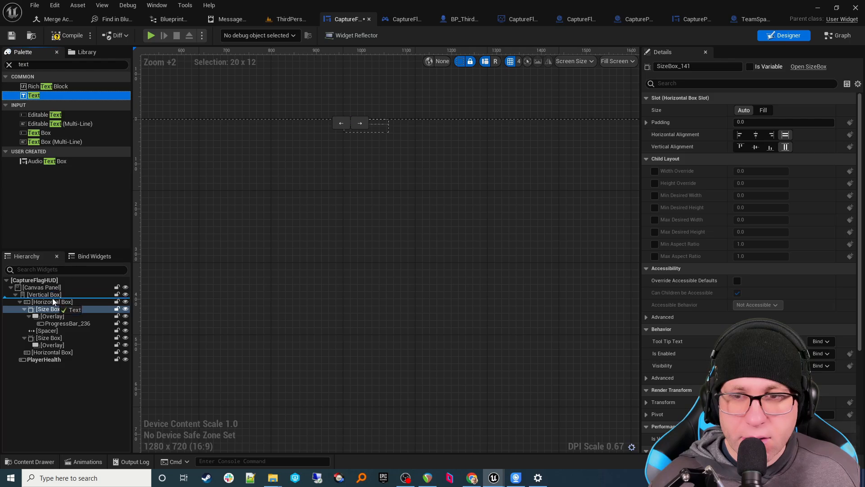
left_click_drag(52, 298, 53, 302)
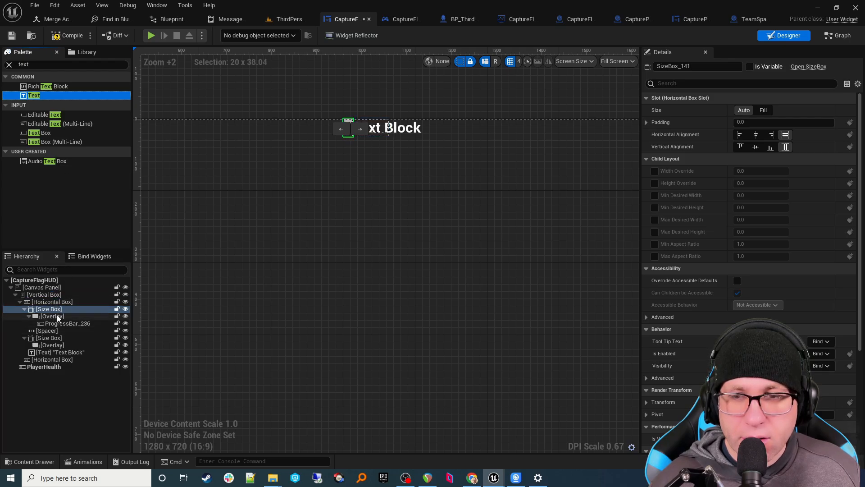
left_click(57, 318)
left_click(56, 323)
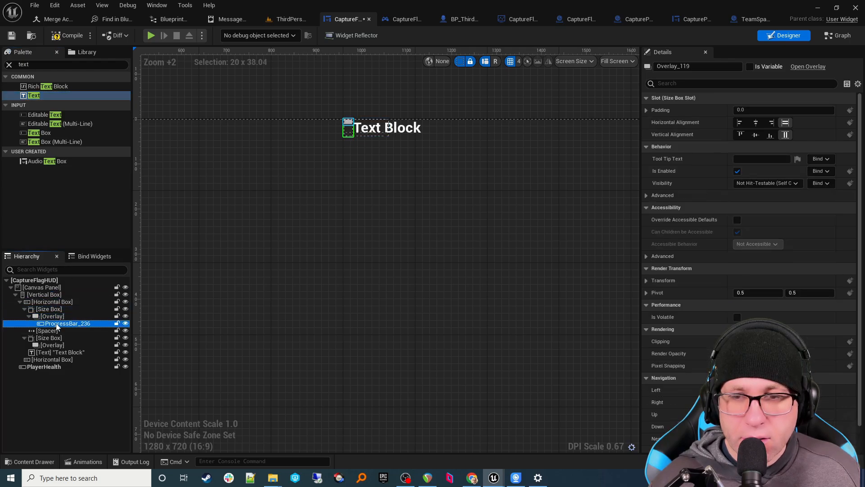
left_click(61, 352)
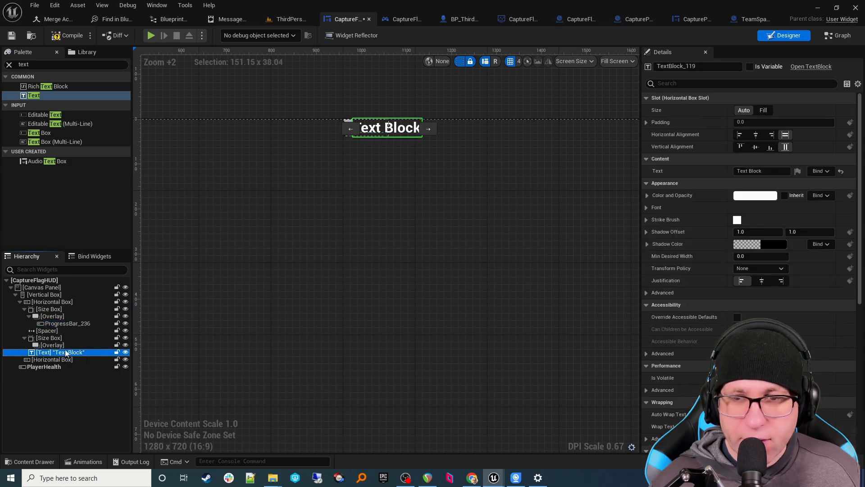
left_click_drag(66, 353, 51, 318)
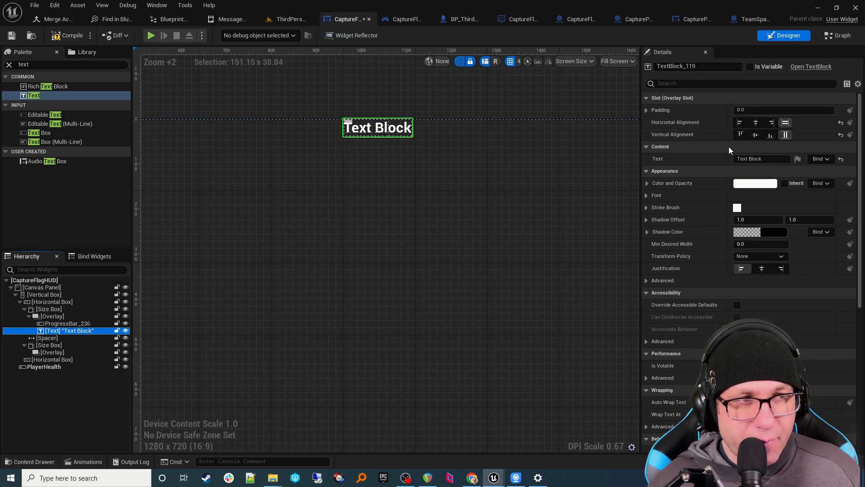
- Set the text block's content to 0
left_click(774, 160)
type("0")
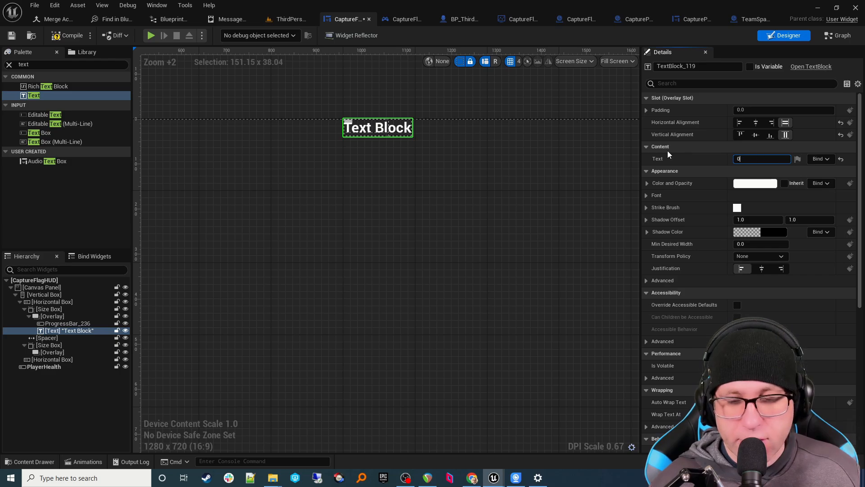
key("Return")
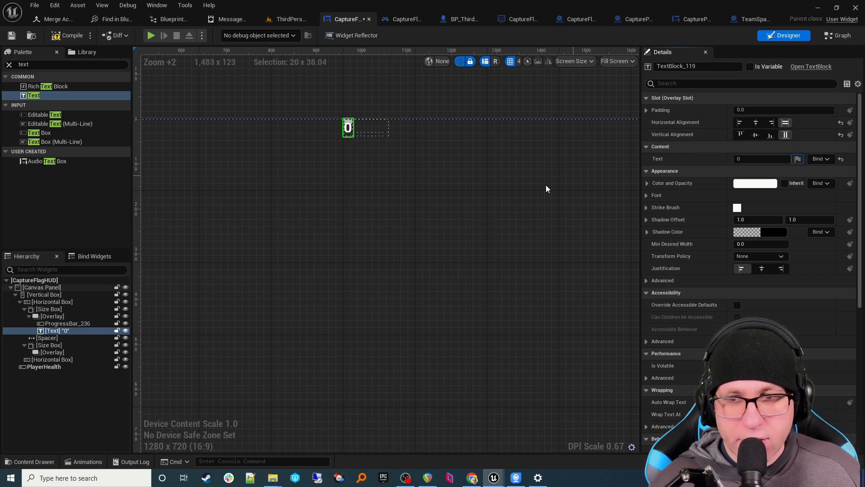
- Override the first Size Box's width to 300 and its height to 50
left_click(61, 324)
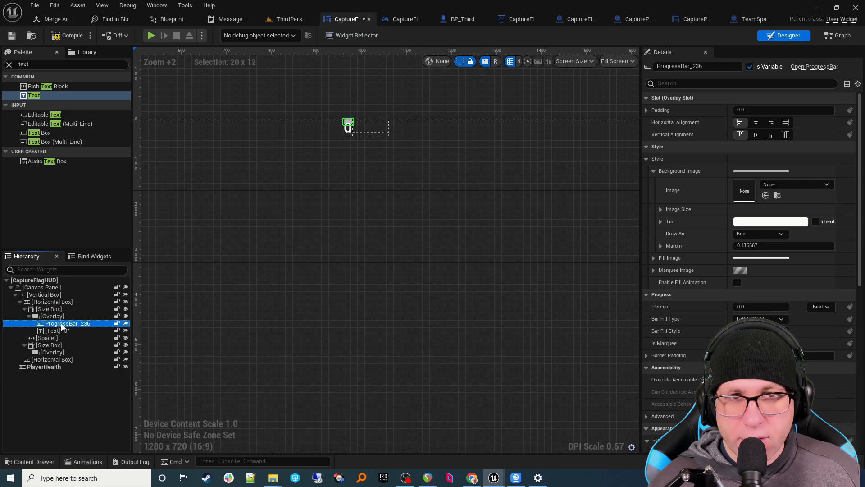
left_click(47, 309)
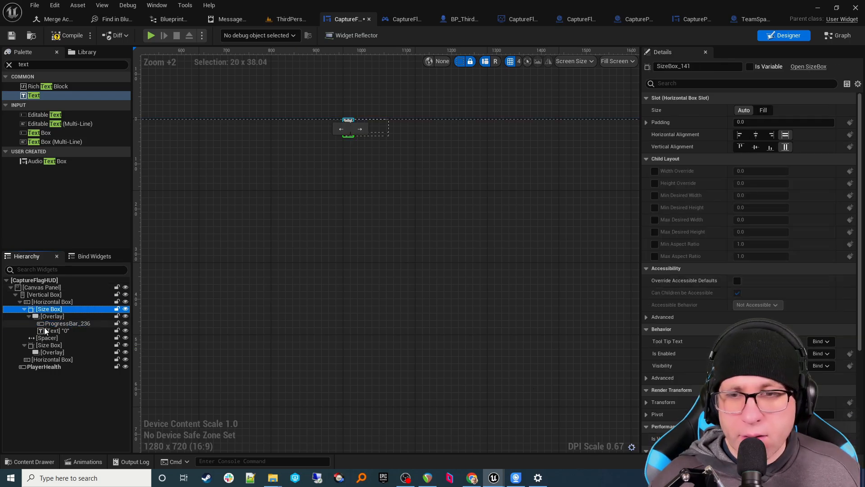
left_click(661, 174)
left_click(655, 172)
left_click(655, 183)
left_click(755, 171)
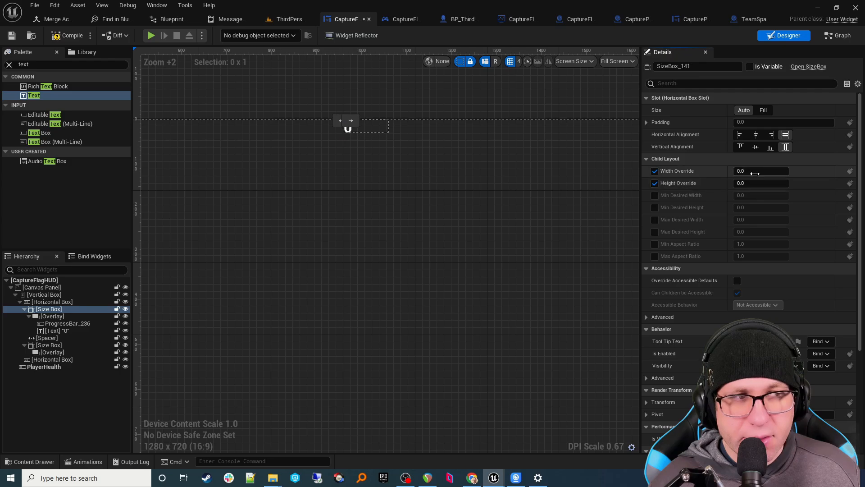
type("300")
key("Return")
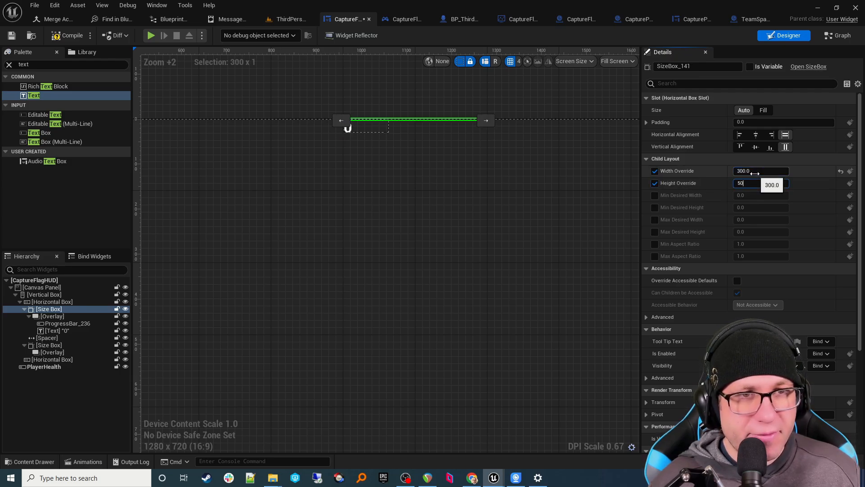
type("50")
key("Return")
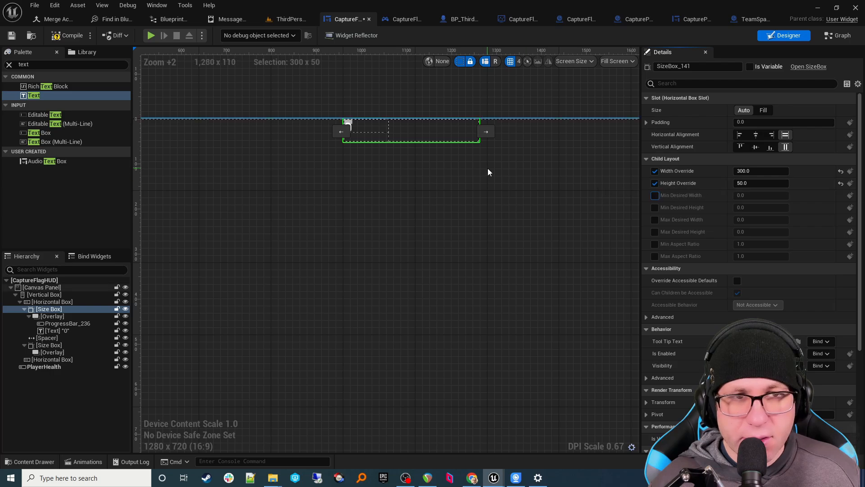
- Set the progress bar in the first Size Box's Overlay to fill its slot horizontally and vertically
scroll(361, 131, "up", 8)
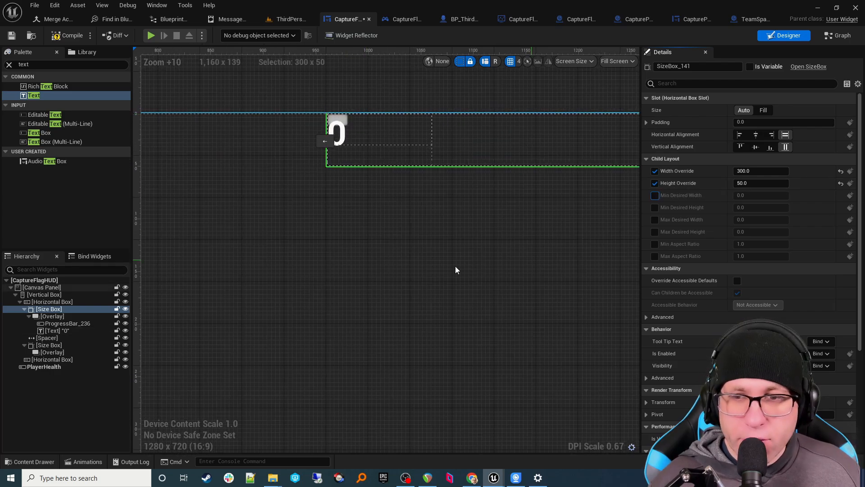
left_click(68, 323)
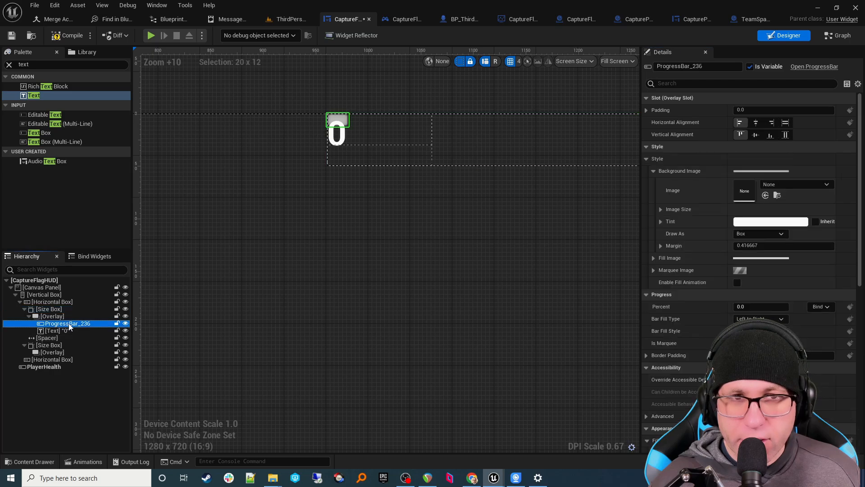
left_click(786, 122)
left_click(786, 135)
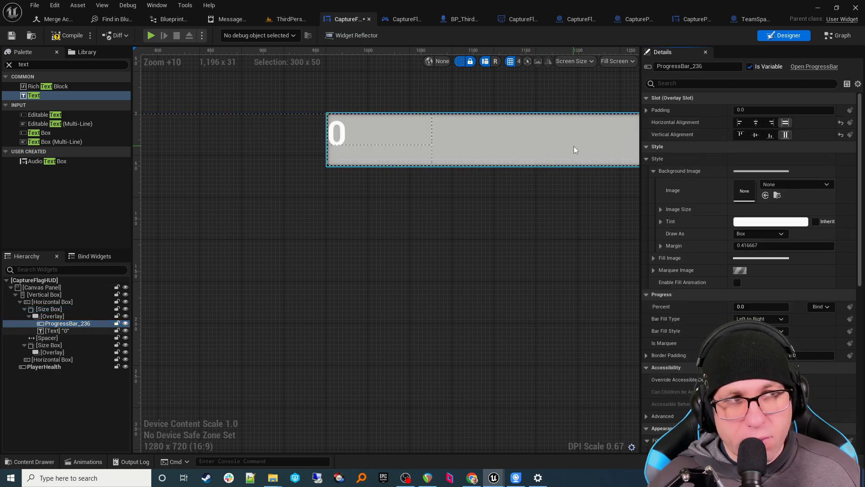
scroll(455, 219, "down", 3)
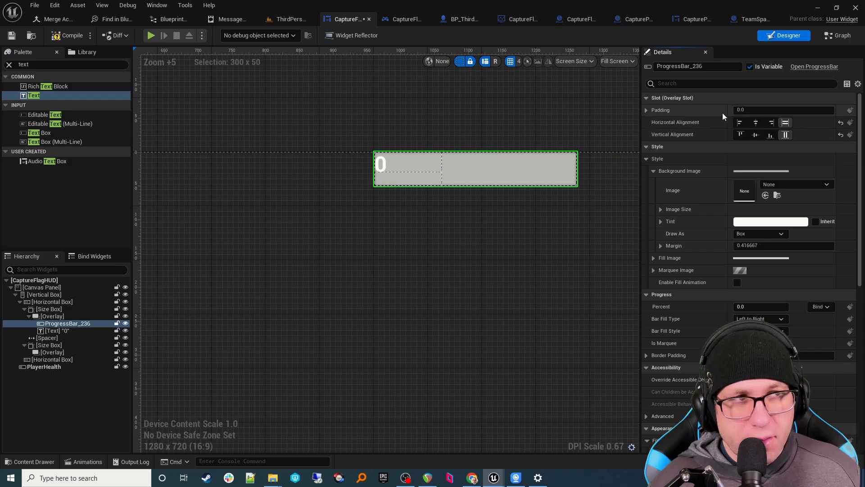
- Rename the first Size Box's progress bar to YouTeamProgressBar
left_click(706, 67)
left_click(699, 67)
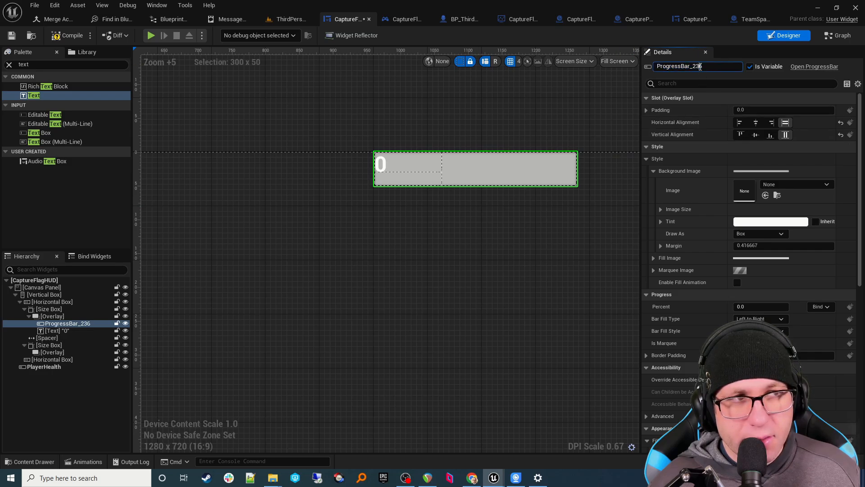
key("BackSpace")
key("BackSpace")
key("BackSpace")
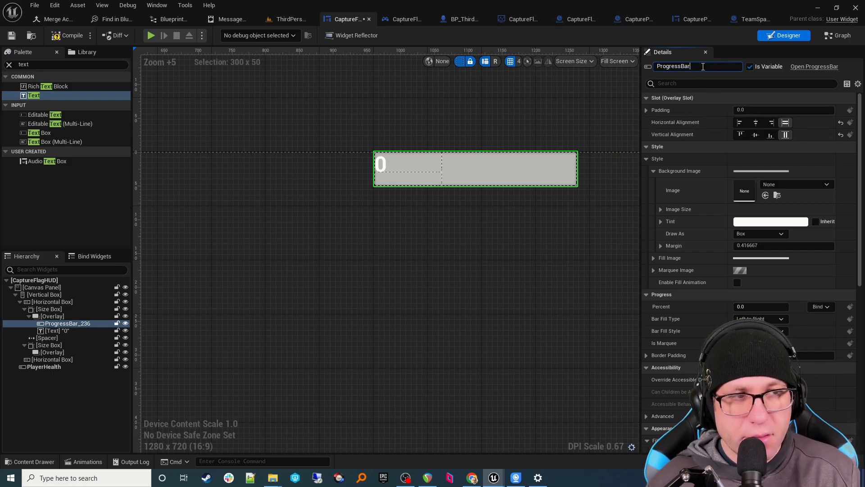
type("YouTeam")
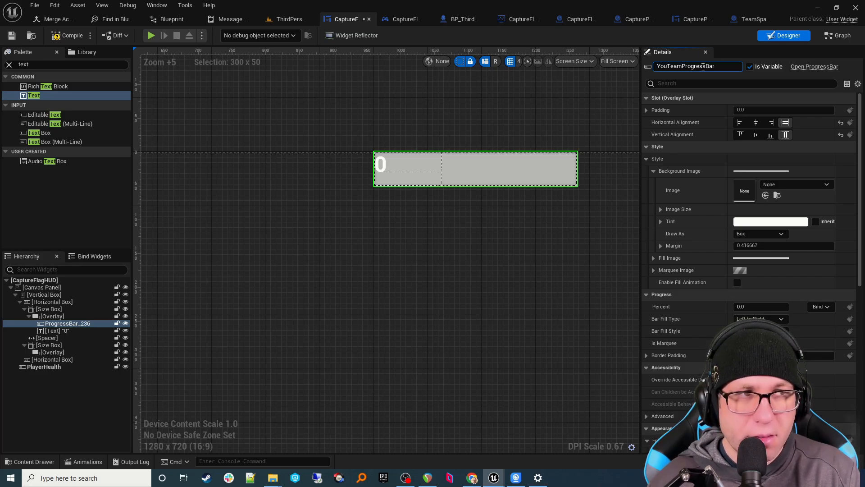
key("Return")
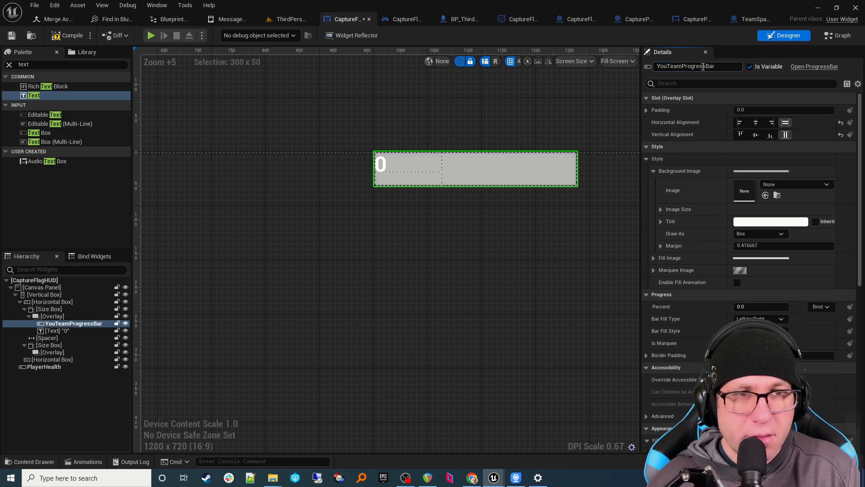
- Align the "0" text to the right and vertically centred in its Overlay, with a right padding of 20
left_click(69, 332)
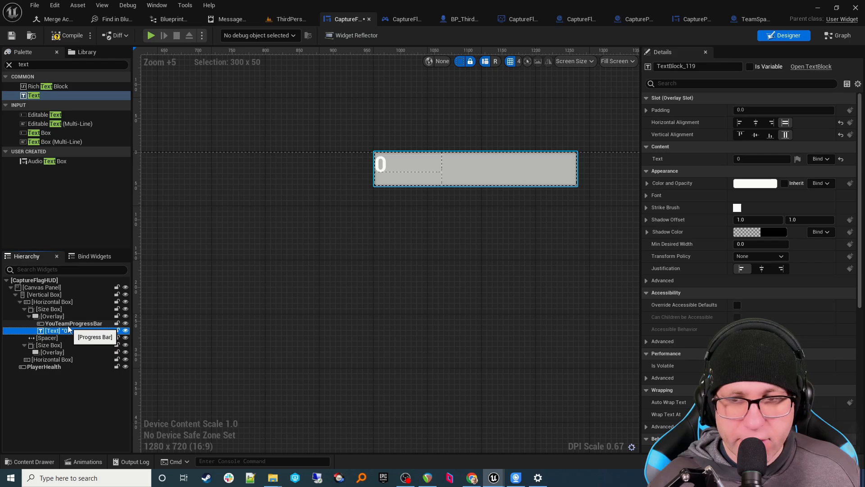
left_click(771, 122)
left_click(757, 135)
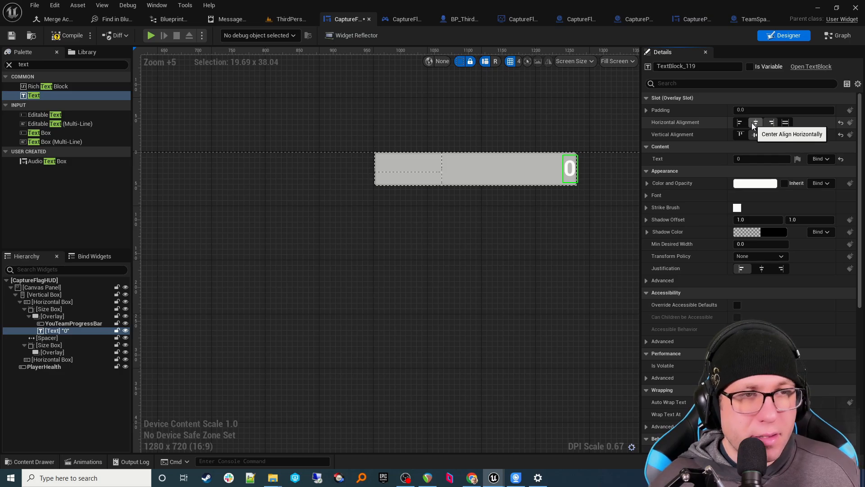
left_click(647, 110)
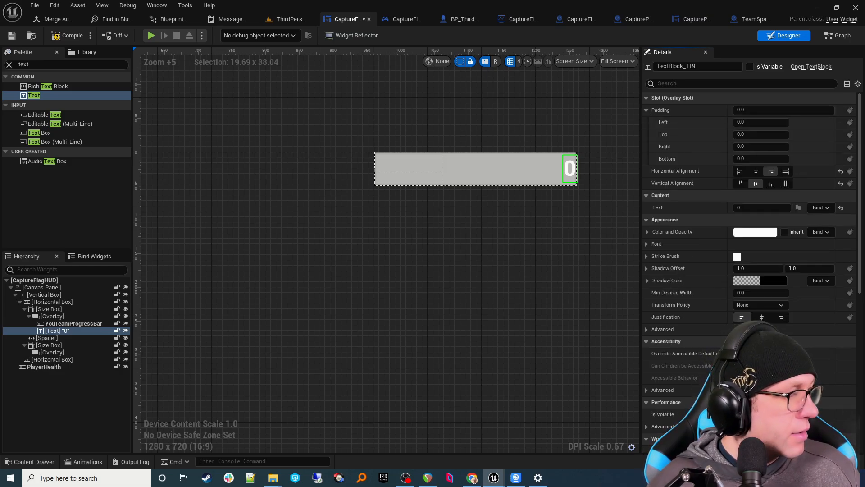
left_click(750, 146)
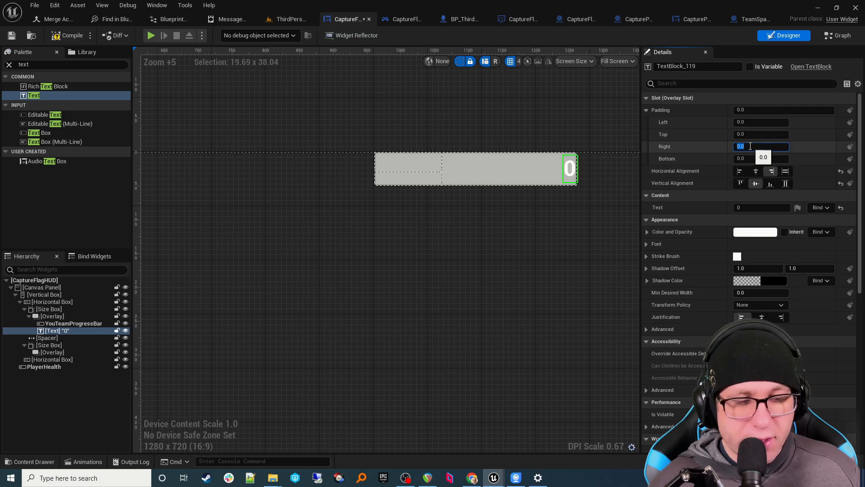
type("20")
key("Tab")
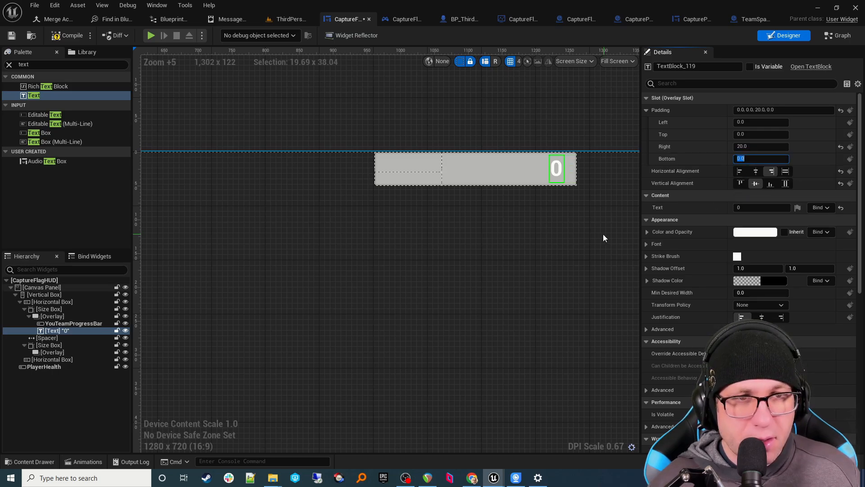
- Raise YouTeamProgressBar's percent to a little under half and tint its background image green with an alpha of 0.2
left_click(72, 323)
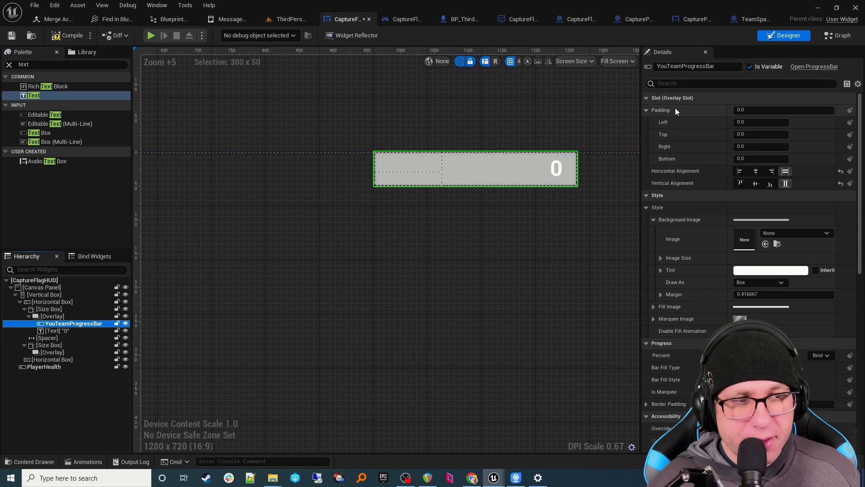
left_click_drag(761, 355, 786, 356)
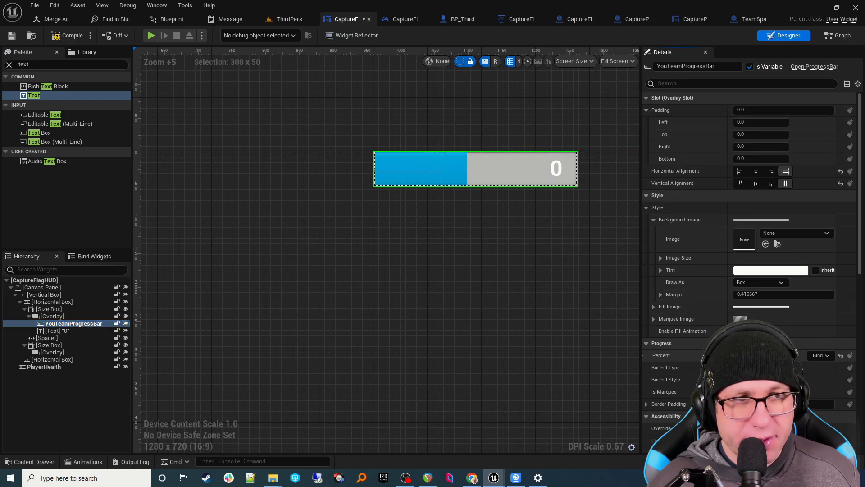
left_click(677, 85)
type("back")
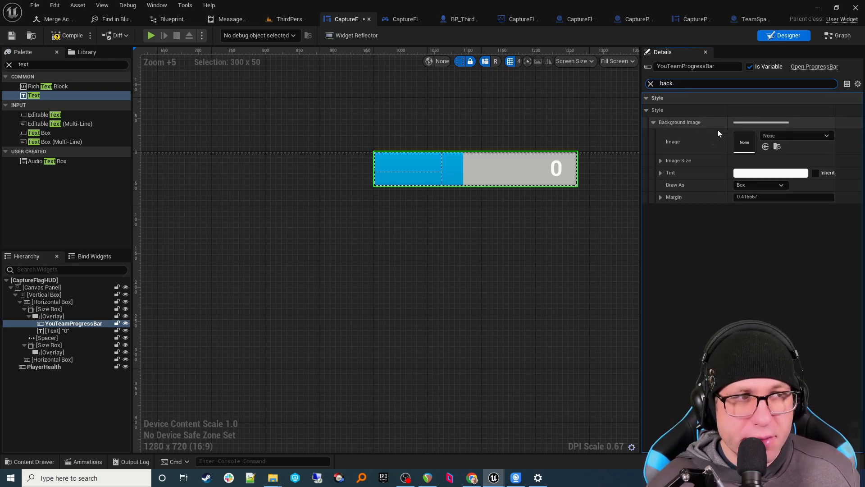
left_click(750, 173)
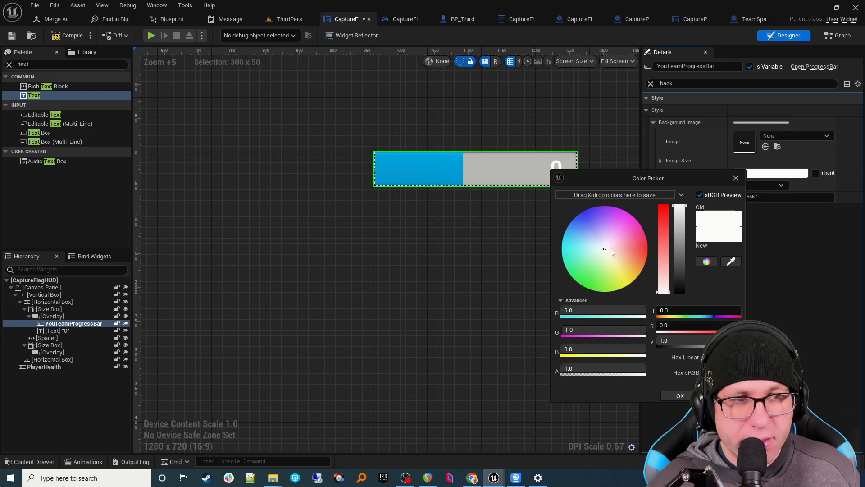
left_click_drag(613, 252, 589, 299)
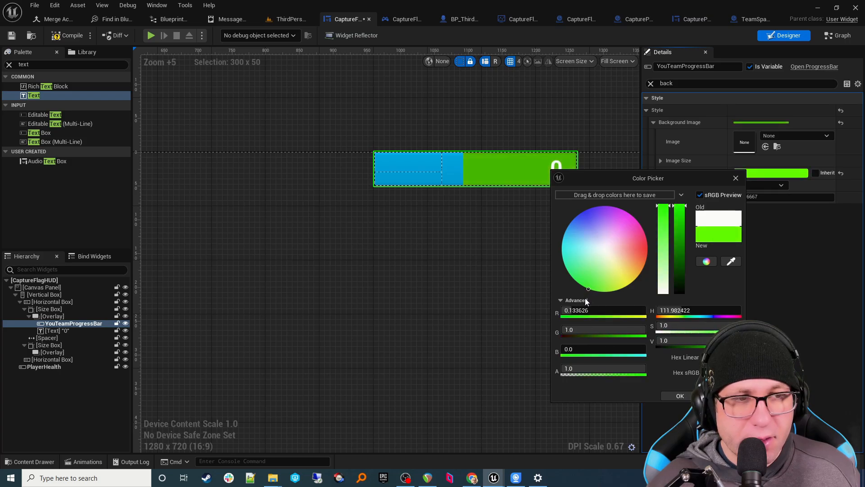
left_click(581, 368)
type("0.2")
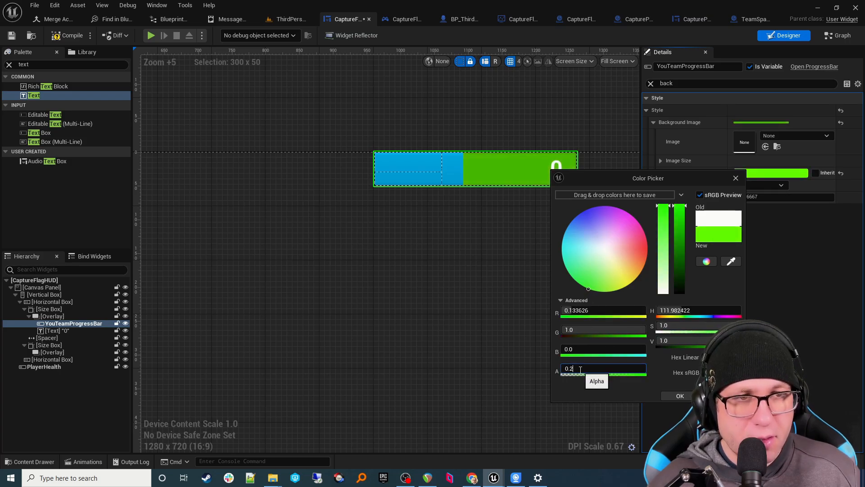
key("Tab")
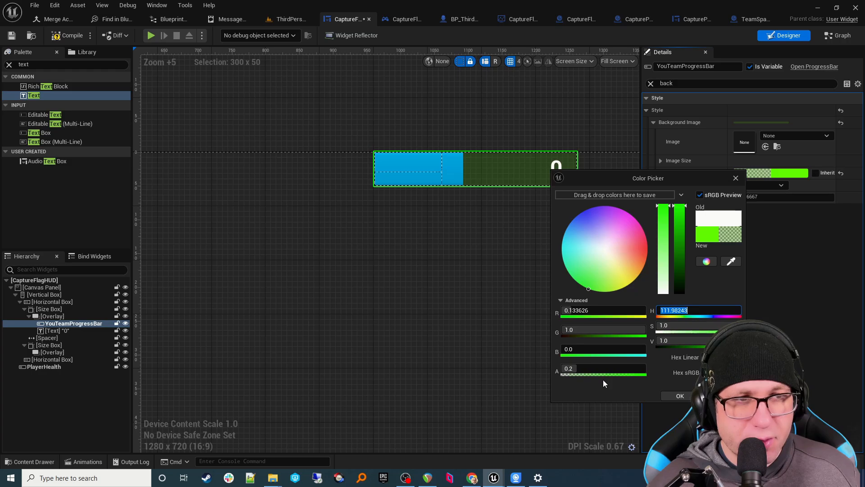
left_click(676, 396)
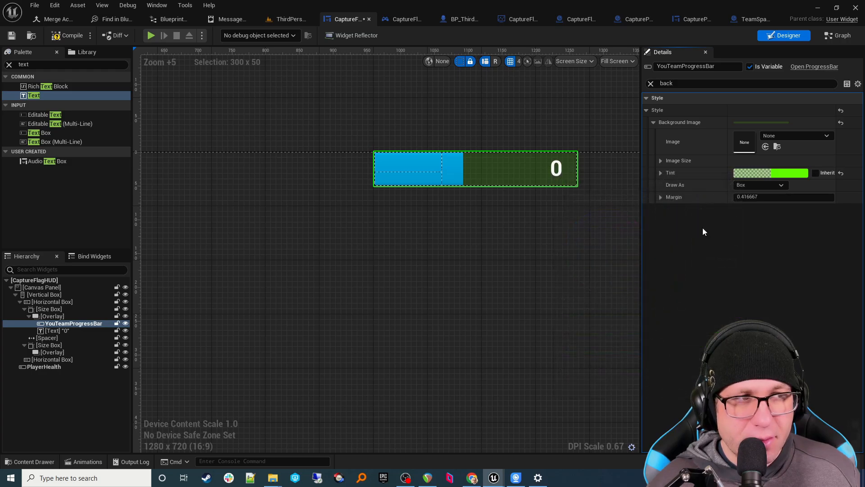
- Change YouTeamProgressBar's fill color to bright green at full opacity
left_click(678, 83)
type("fi")
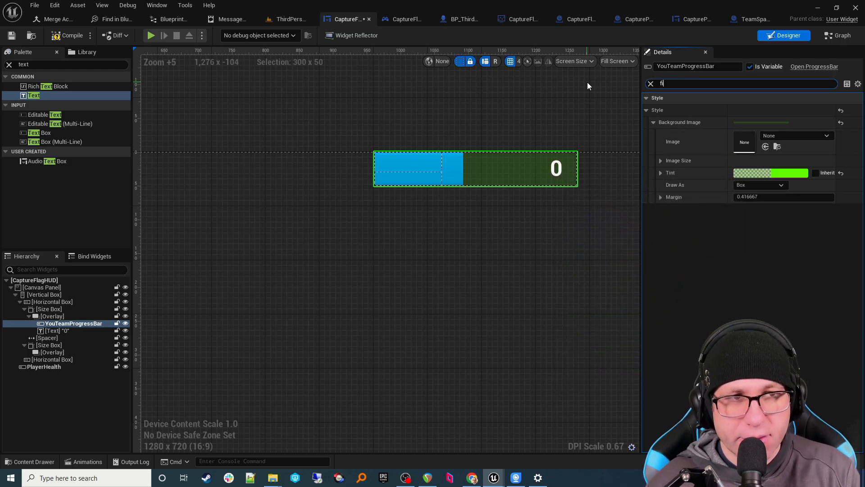
type("ll")
left_click(746, 233)
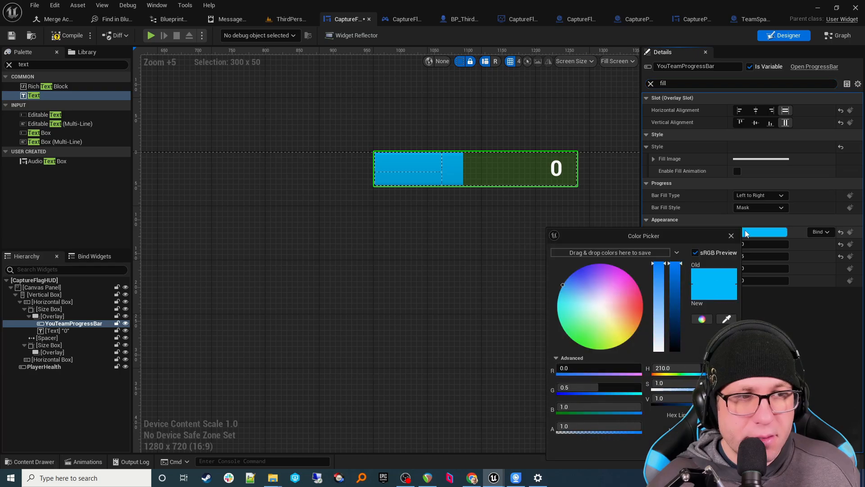
left_click(570, 339)
left_click_drag(561, 355, 575, 361)
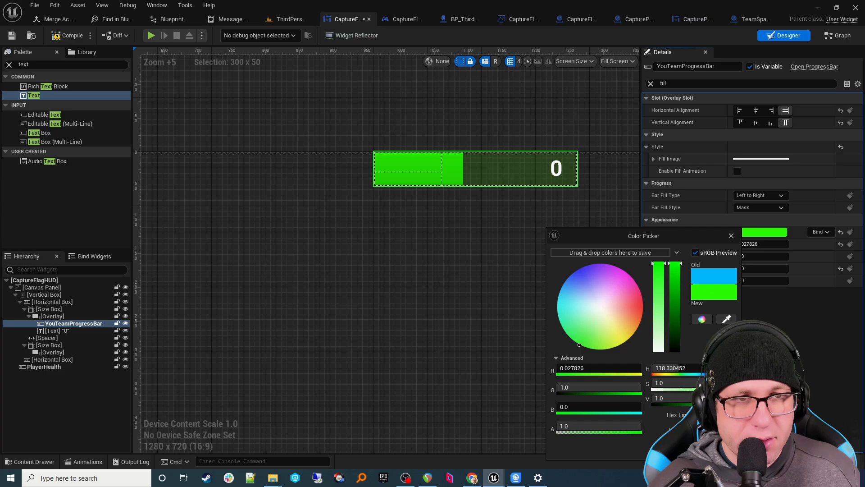
left_click(348, 275)
- Enable Size To Content for the Vertical Box in its Canvas Panel slot
scroll(284, 212, "down", 3)
scroll(284, 212, "up", 1)
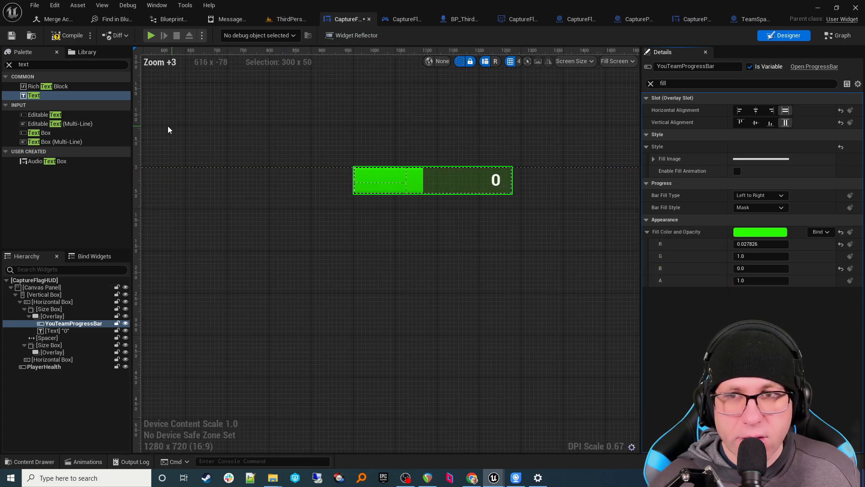
left_click(55, 295)
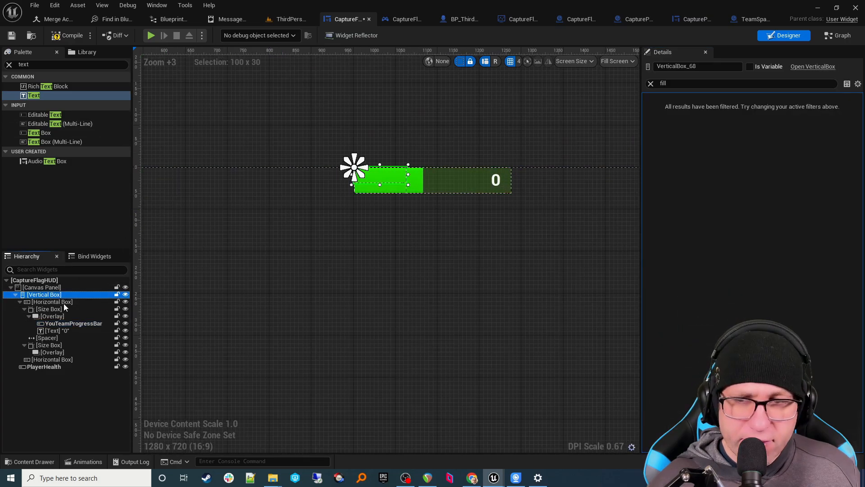
left_click(650, 84)
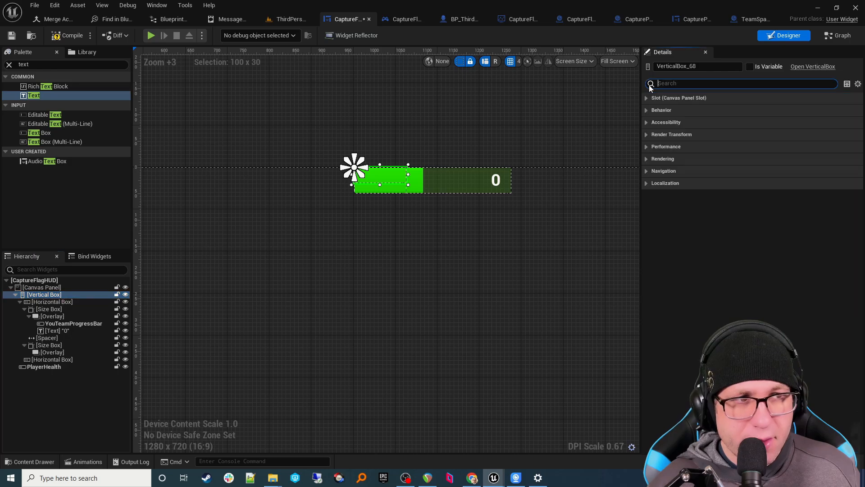
left_click(648, 98)
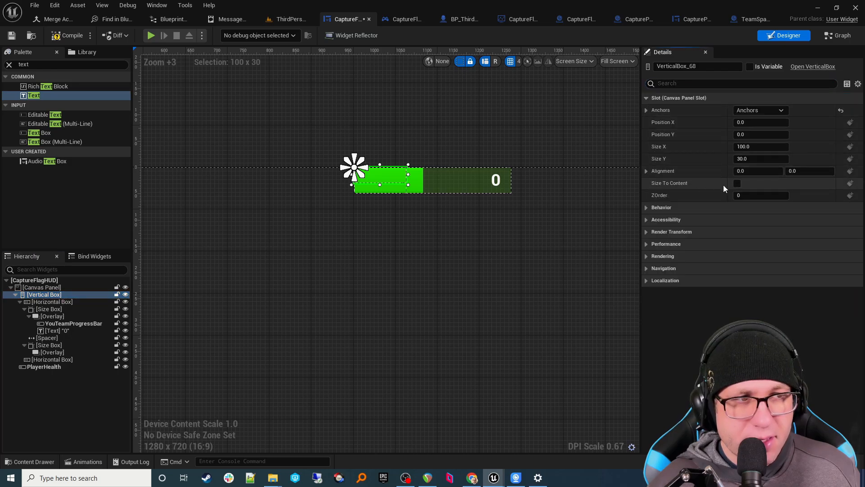
left_click(735, 183)
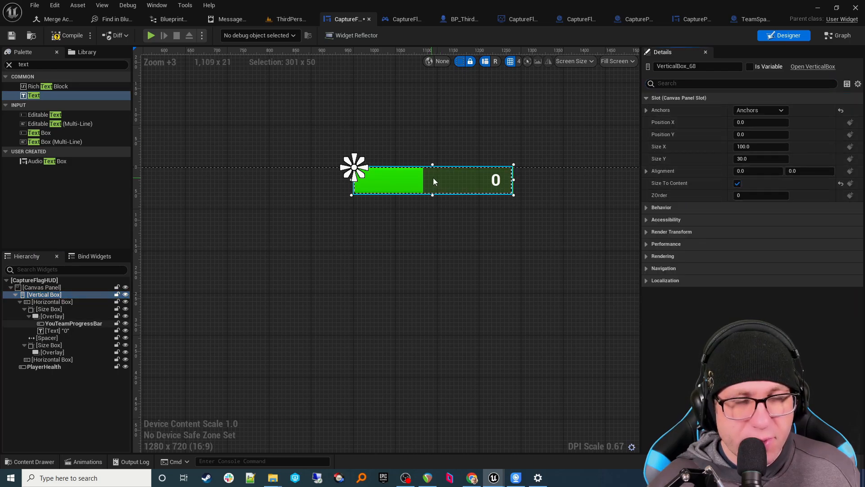
scroll(480, 221, "down", 4)
scroll(504, 212, "up", 5)
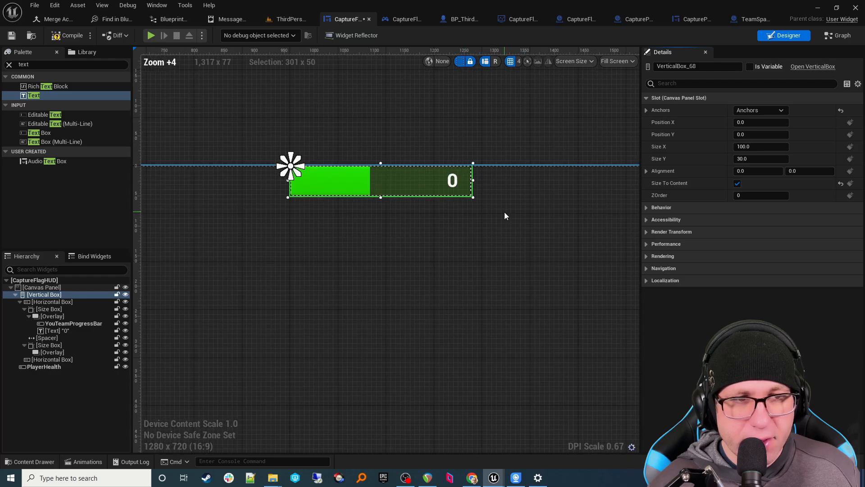
- Duplicate YouTeamProgressBar and move the copy into the second Size Box's Overlay
scroll(499, 209, "down", 3)
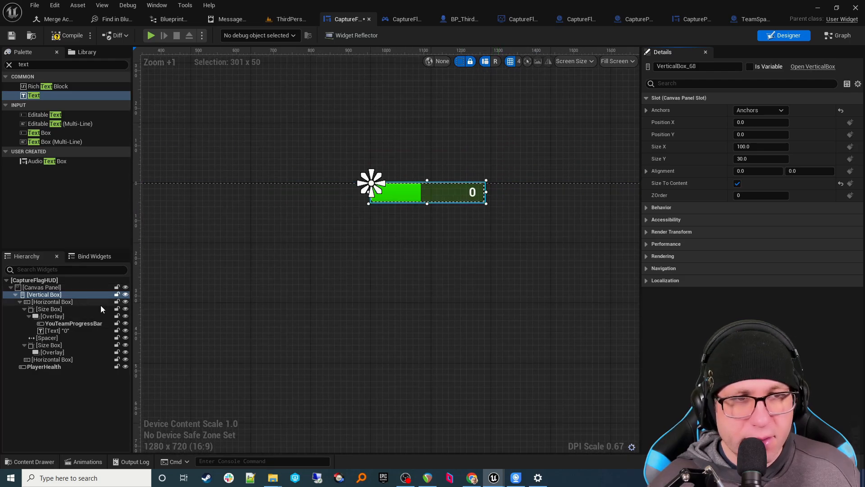
left_click(38, 345)
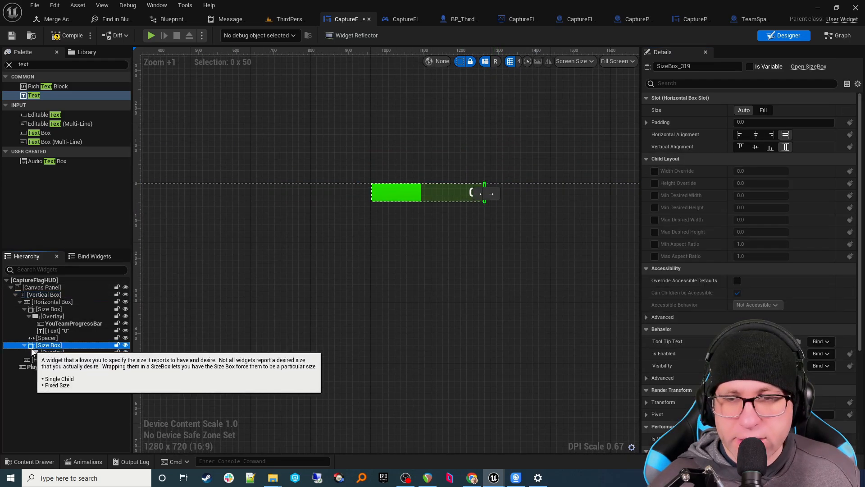
left_click(44, 354)
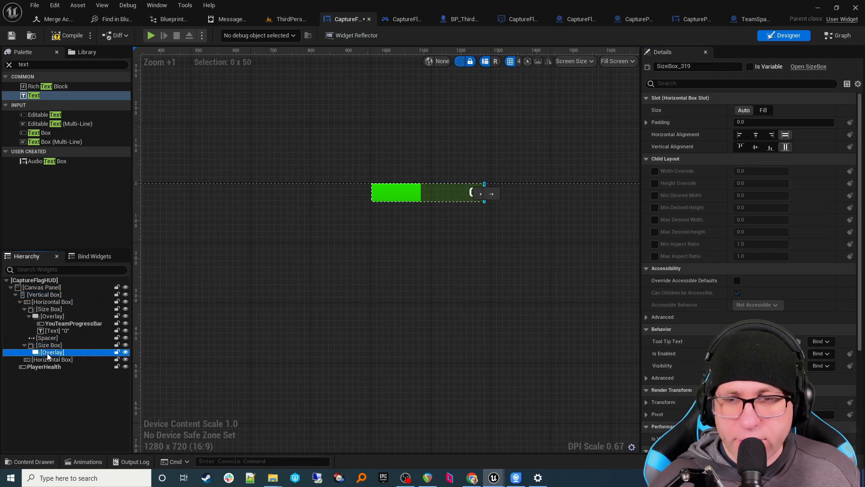
left_click(63, 324)
right_click(63, 324)
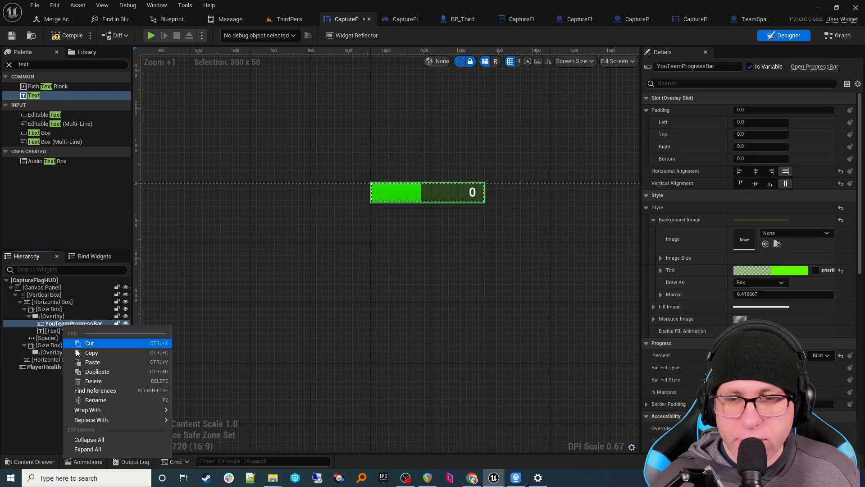
left_click(90, 371)
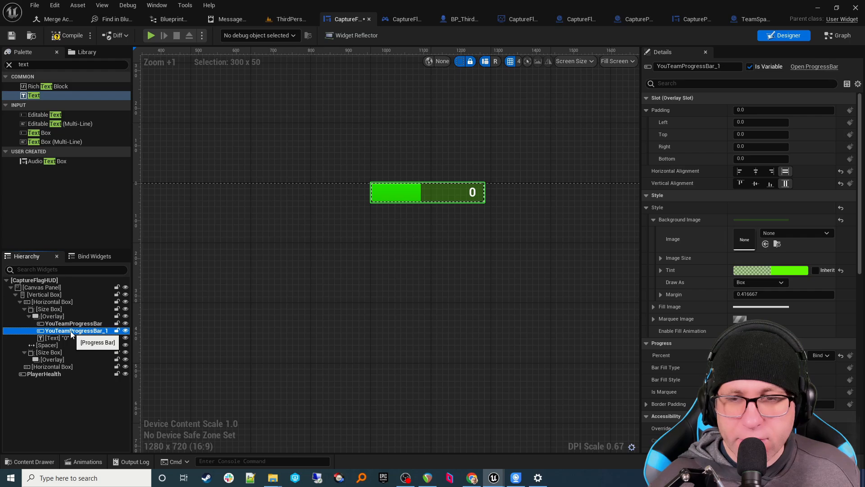
left_click_drag(71, 333, 66, 361)
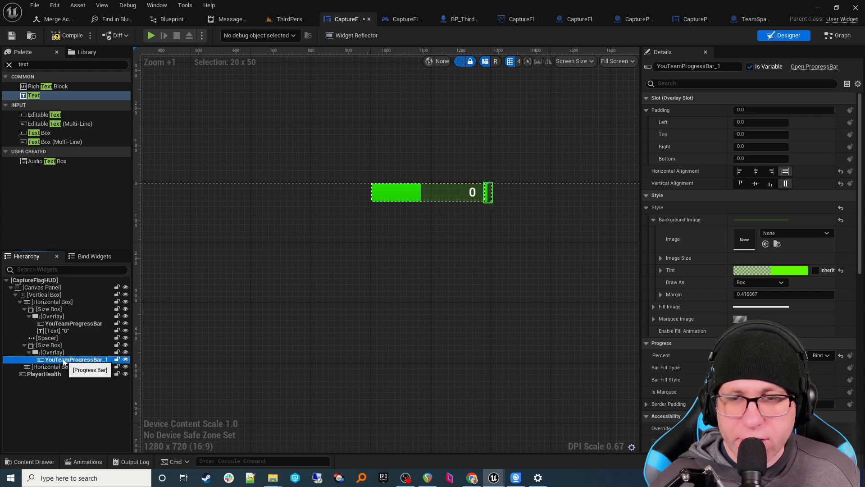
- Duplicate the "0" text and move the copy into the second Overlay, beneath YouTeamProgressBar_1
left_click(64, 331)
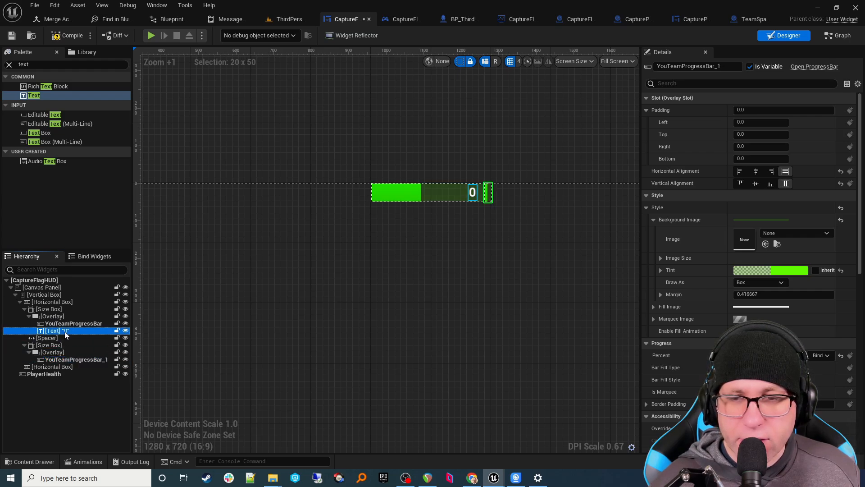
right_click(64, 332)
left_click(96, 377)
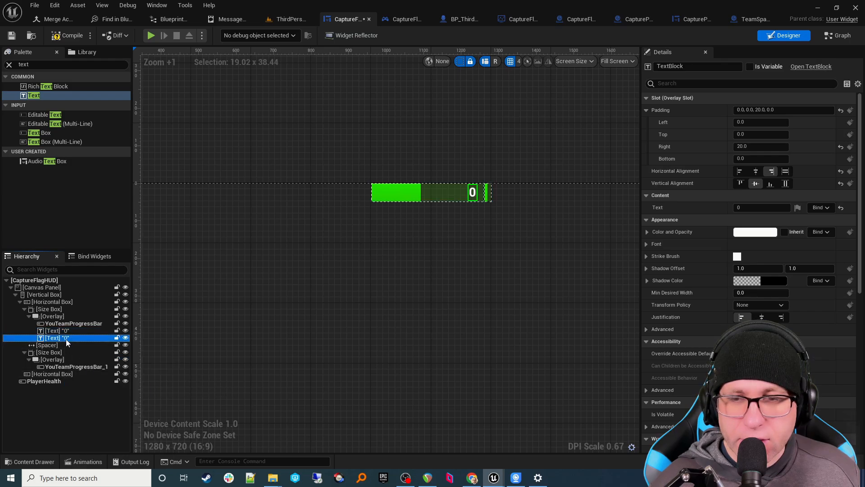
left_click_drag(66, 342, 66, 359)
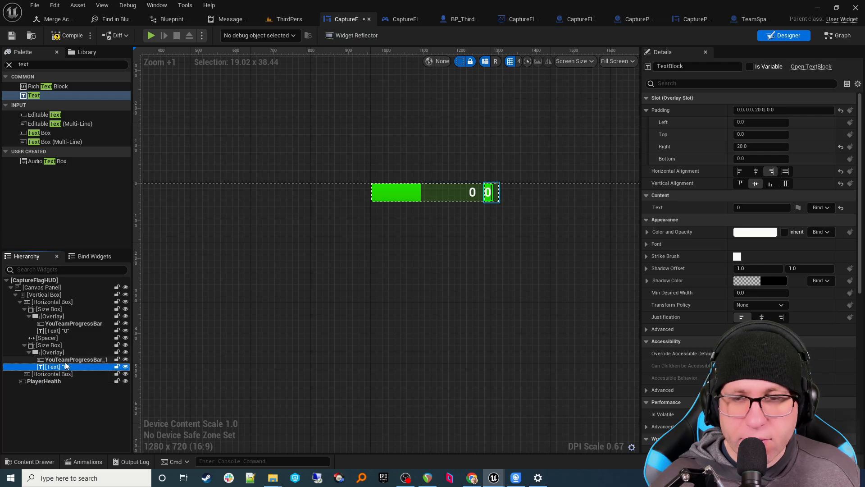
left_click(67, 360)
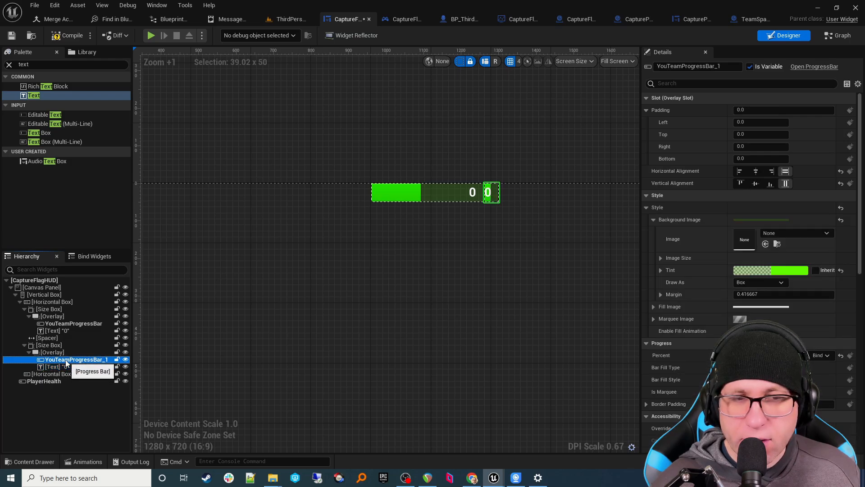
left_click(65, 367)
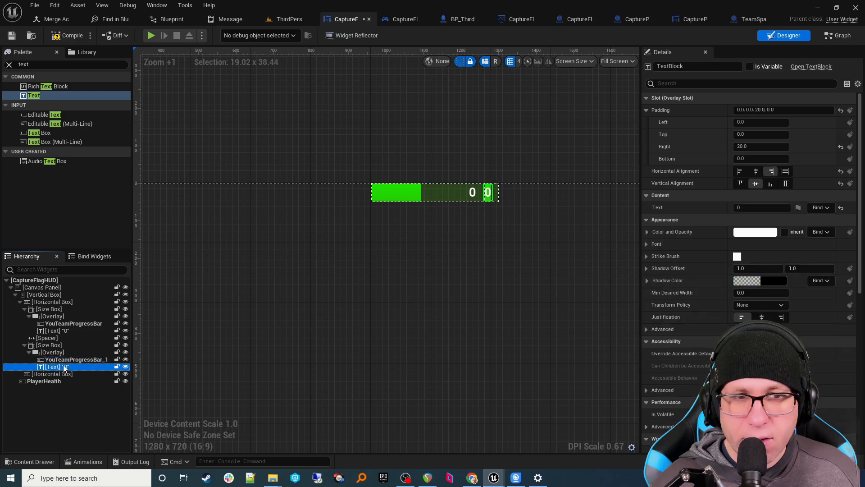
left_click(67, 360)
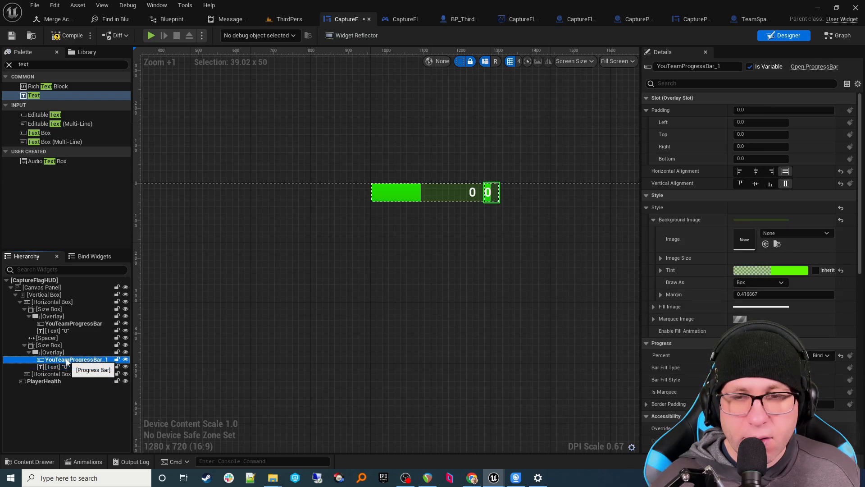
- Enable the second Size Box's width and height overrides and set them to 300 and 50, matching the first Size Box
left_click(63, 345)
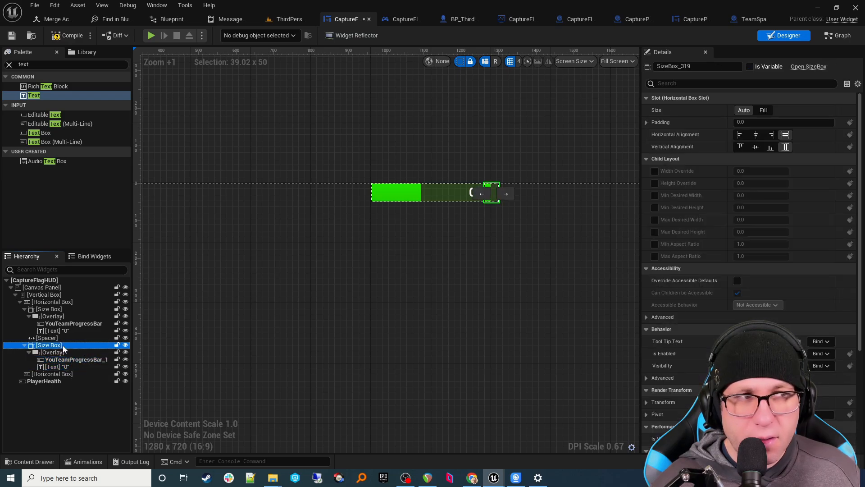
left_click(66, 310)
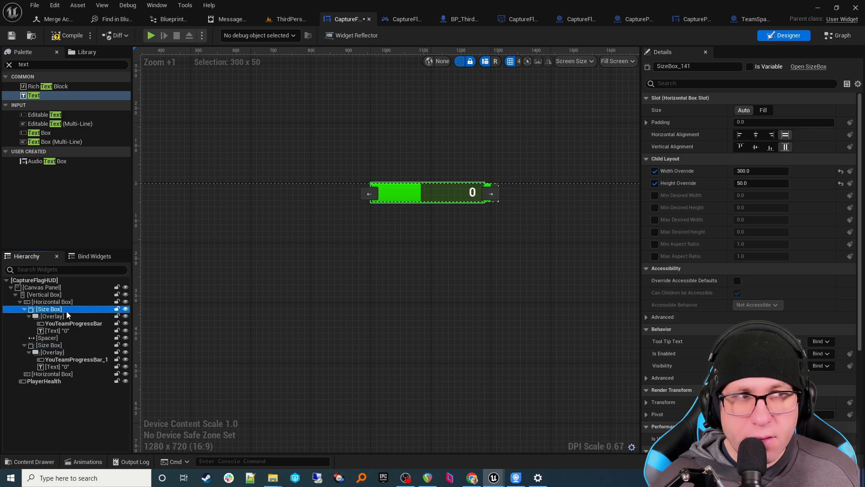
left_click(68, 345)
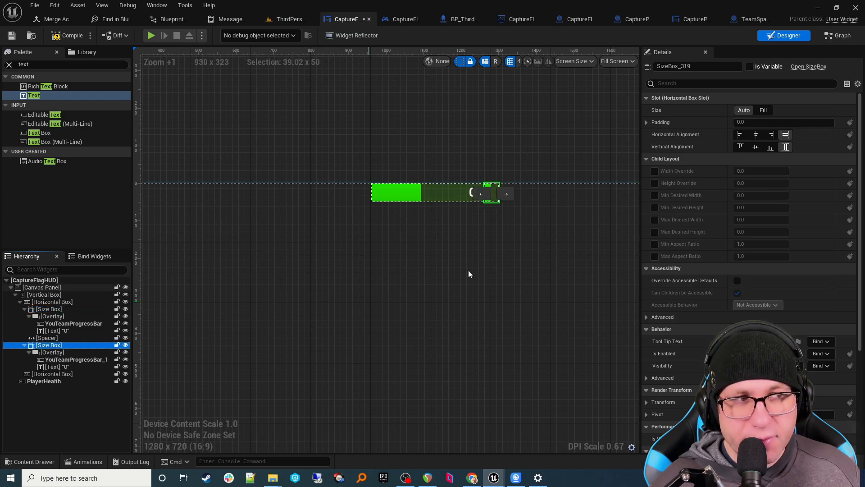
left_click(655, 172)
left_click(656, 182)
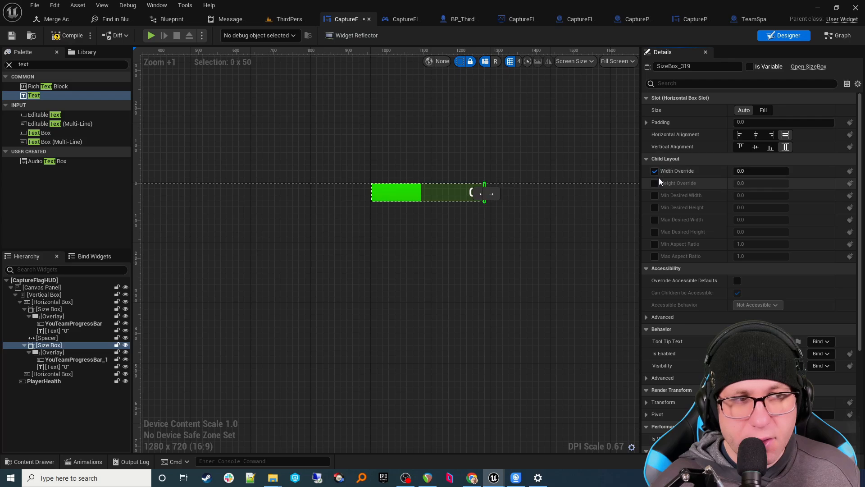
left_click(745, 171)
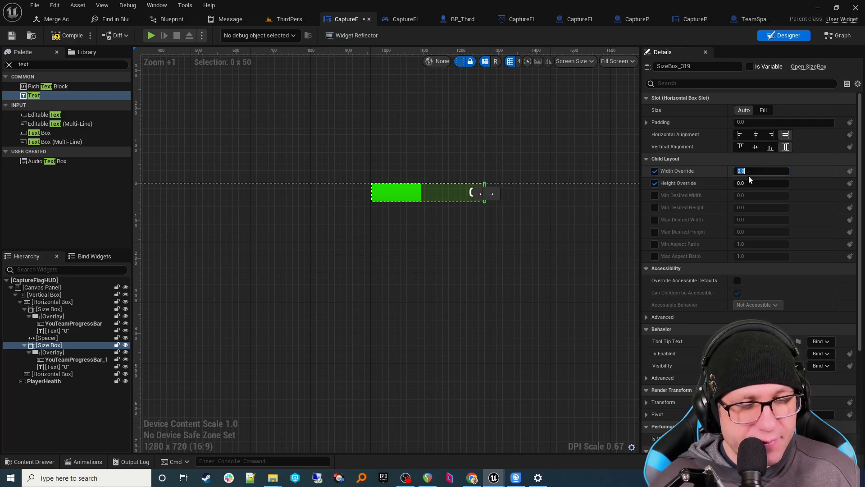
type("300")
key("Return")
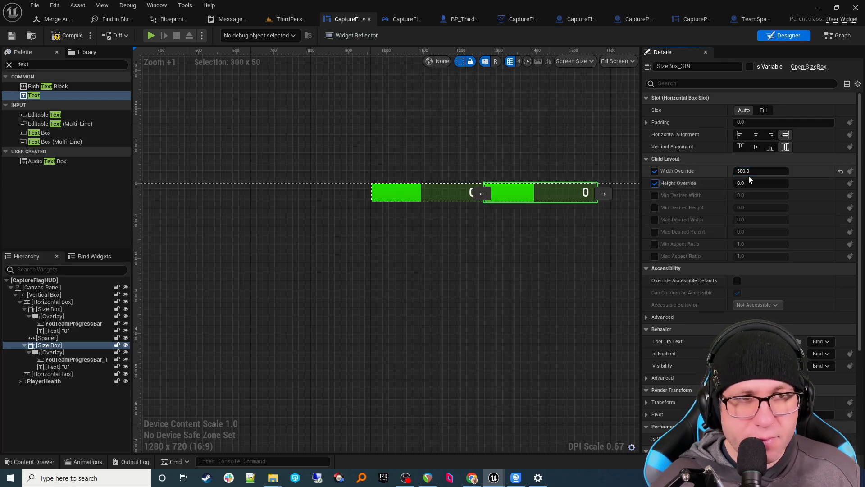
left_click(749, 181)
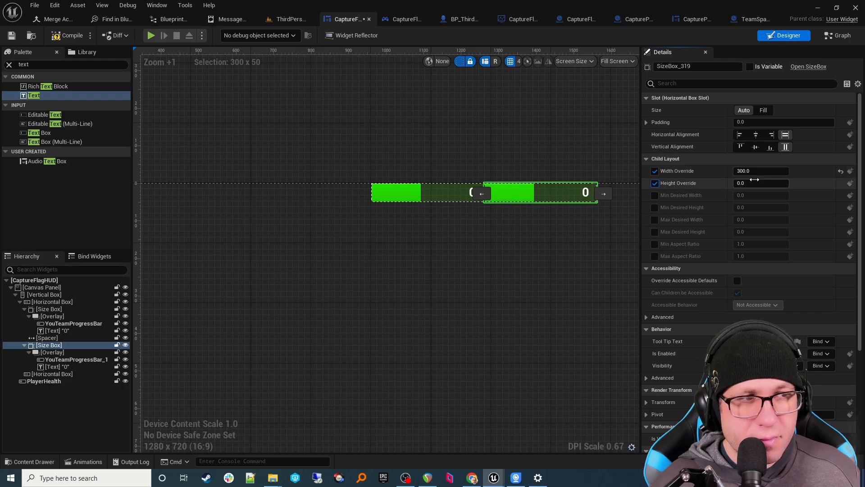
type("50")
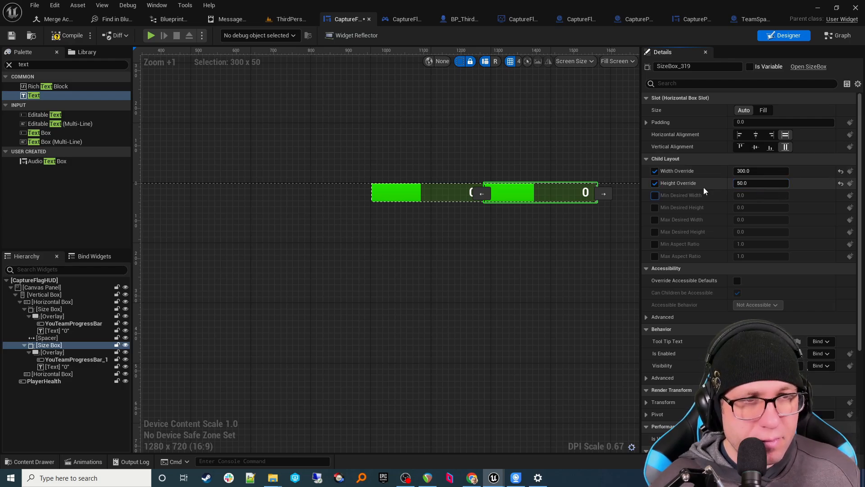
key("Tab")
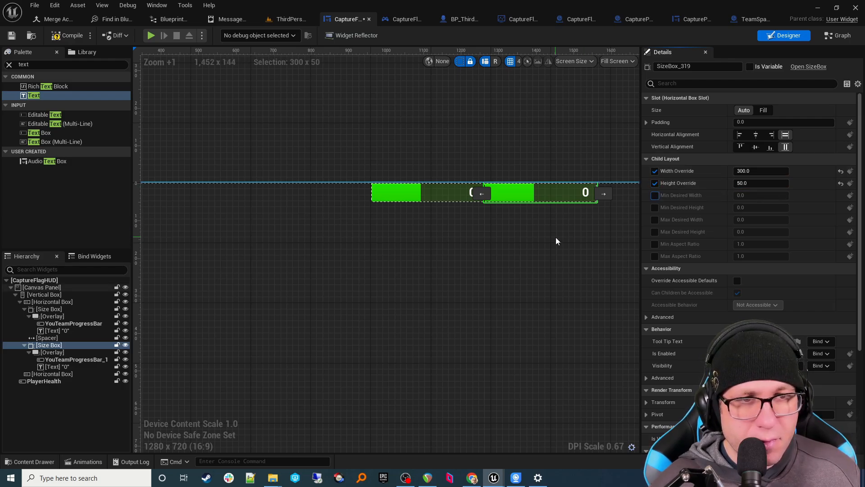
- Rename the duplicated progress bar in the second Overlay to TheirTeamProgressBar
left_click(69, 359)
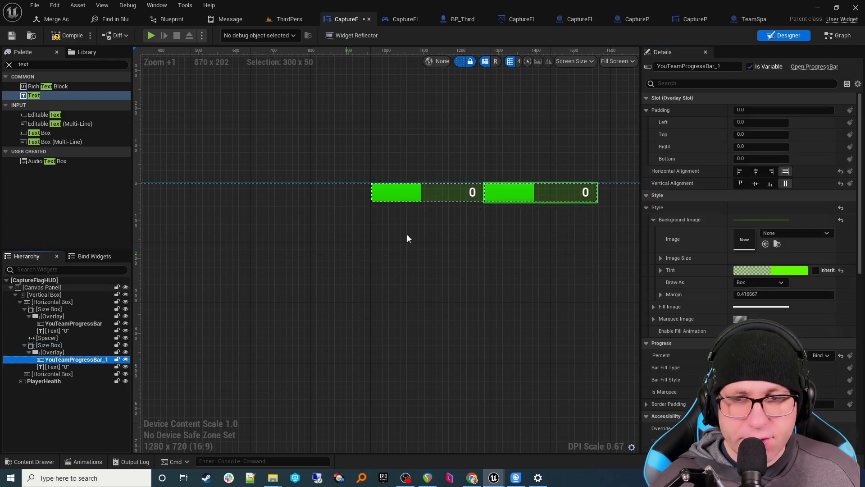
left_click(670, 66)
left_click(670, 66)
key("BackSpace")
key("BackSpace")
key("BackSpace")
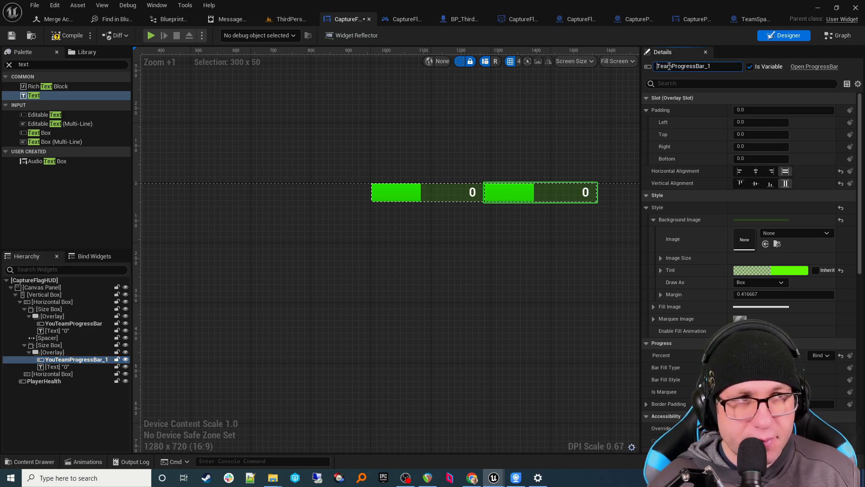
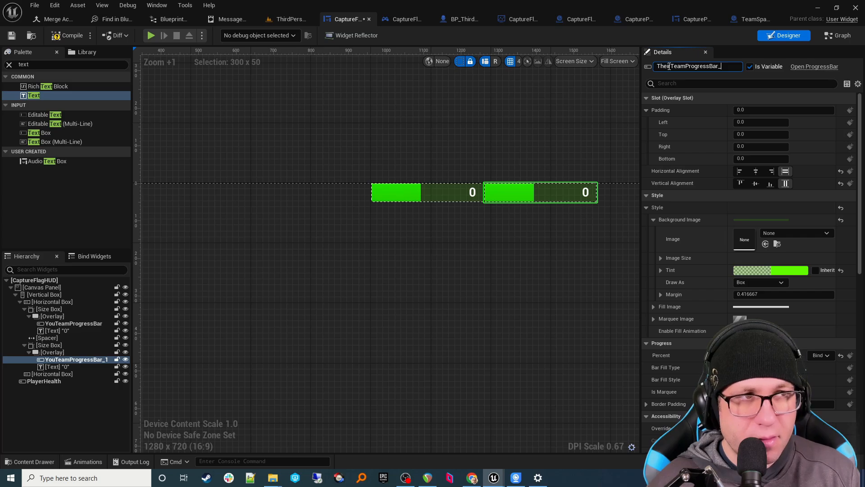
type("'")
key("Return")
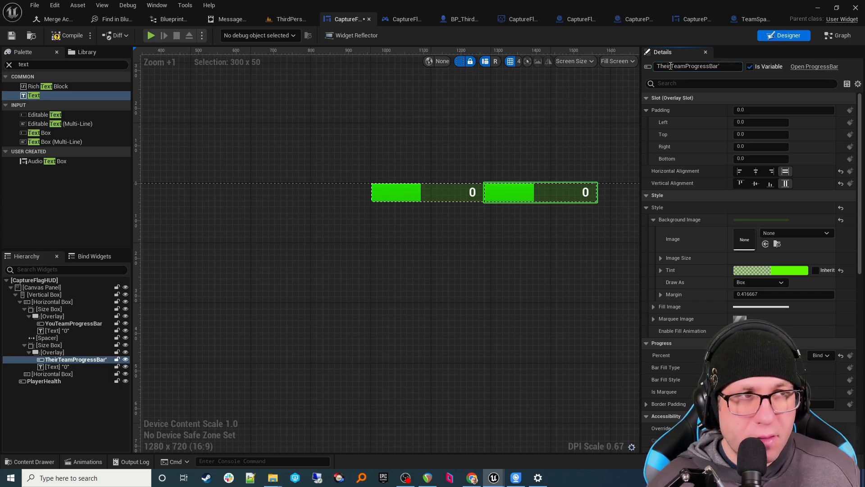
- Remove the stray trailing apostrophe from TheirTeamProgressBar's name and compile the widget
left_click(732, 68)
key("super+Down")
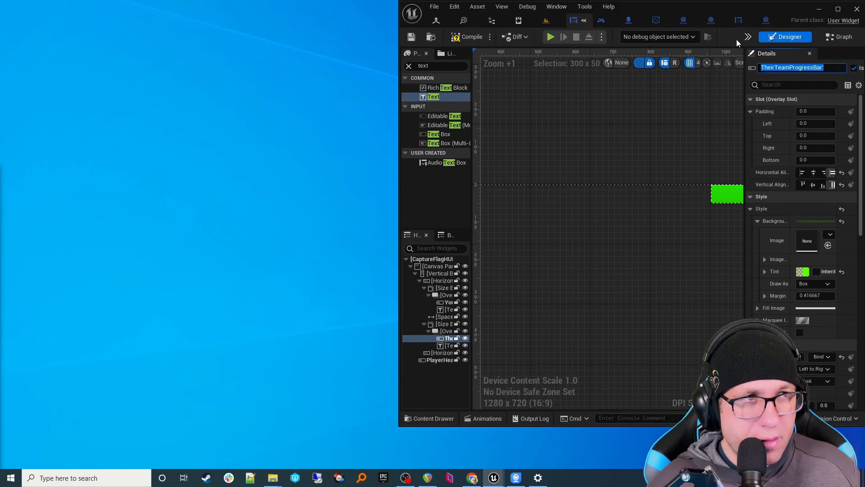
left_click_drag(786, 9, 660, 28)
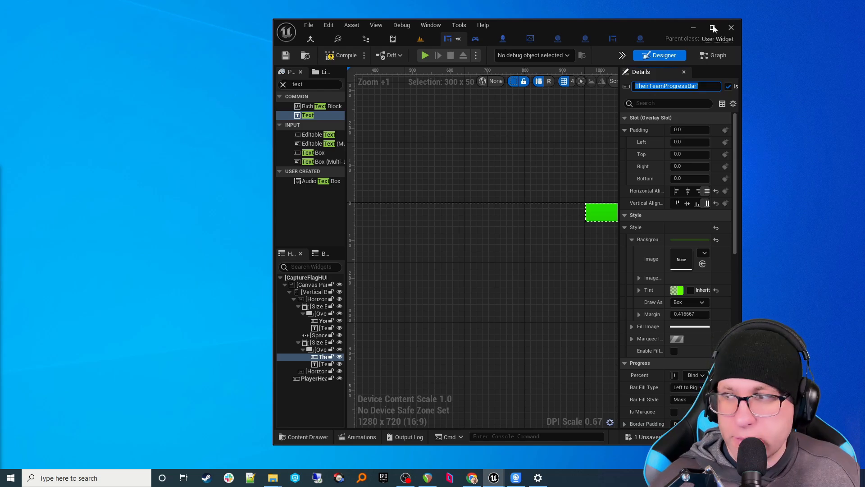
left_click(712, 26)
left_click(725, 66)
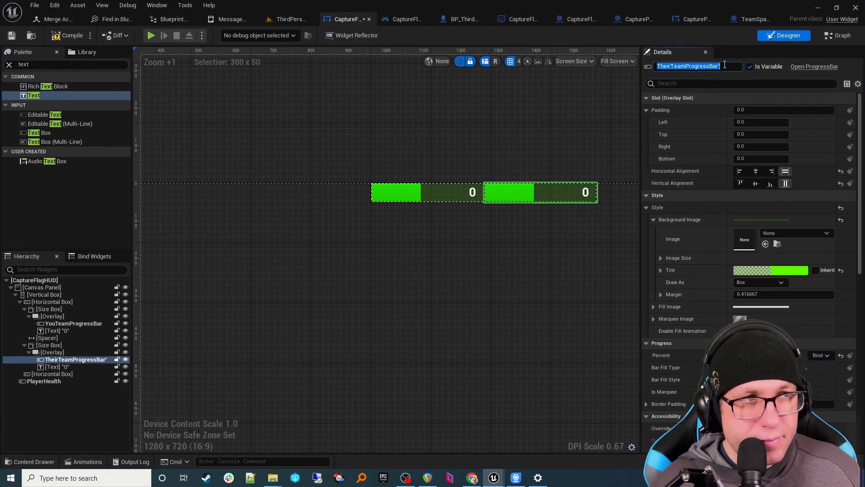
double_click(725, 66)
key("BackSpace")
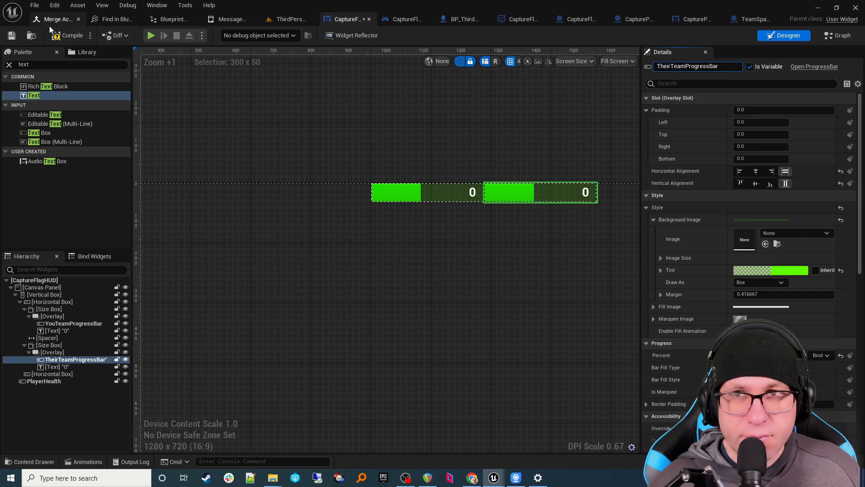
left_click(68, 36)
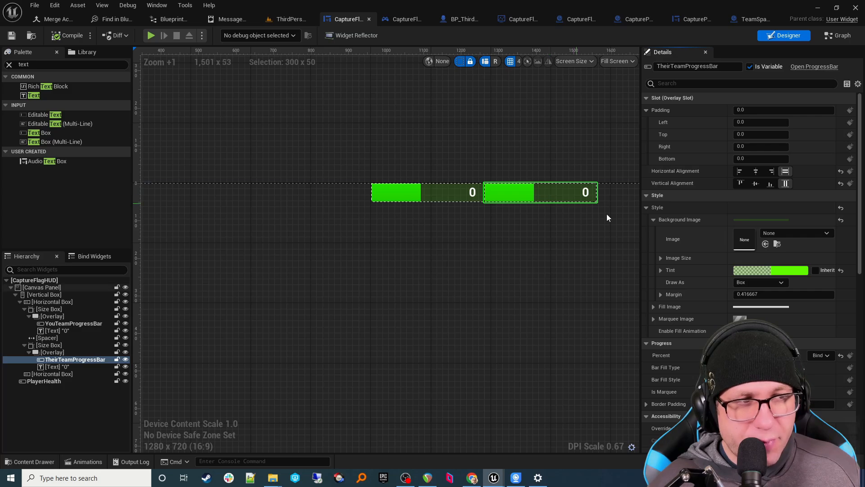
left_click(795, 271)
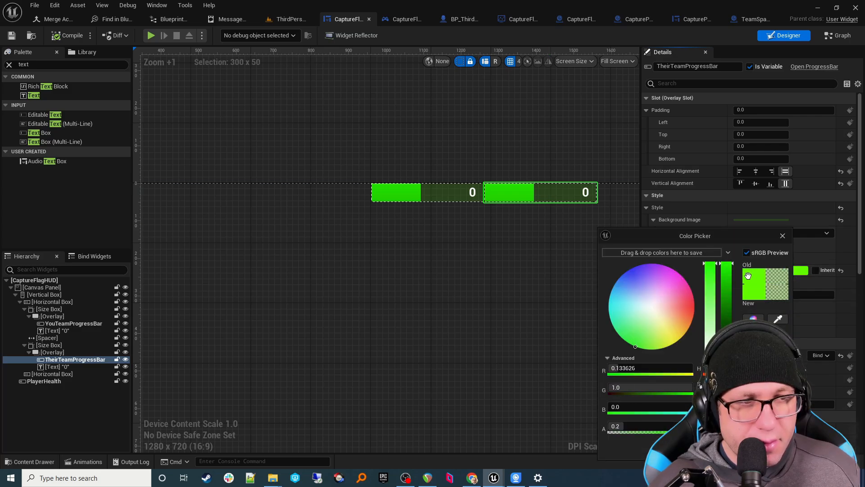
left_click_drag(661, 312, 699, 301)
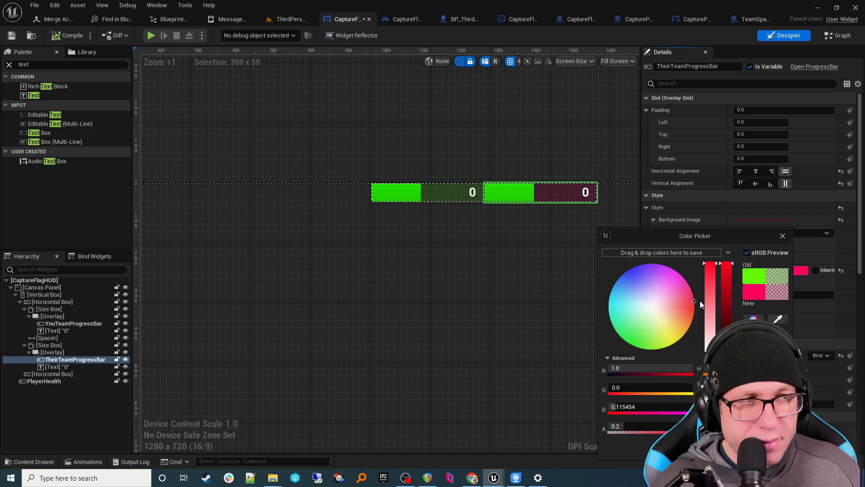
left_click_drag(693, 235, 478, 221)
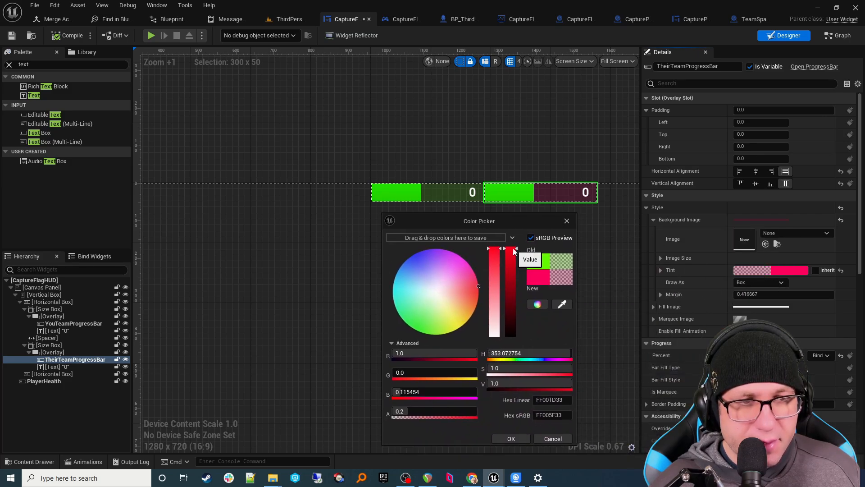
left_click_drag(513, 250, 518, 232)
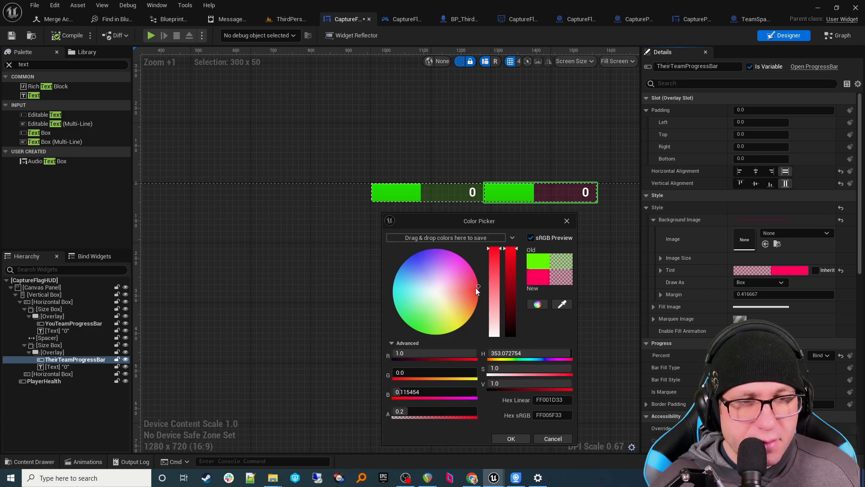
mouse_move(476, 288)
left_mouse_down()
mouse_move(482, 293)
mouse_move(483, 282)
mouse_move(490, 296)
left_mouse_up()
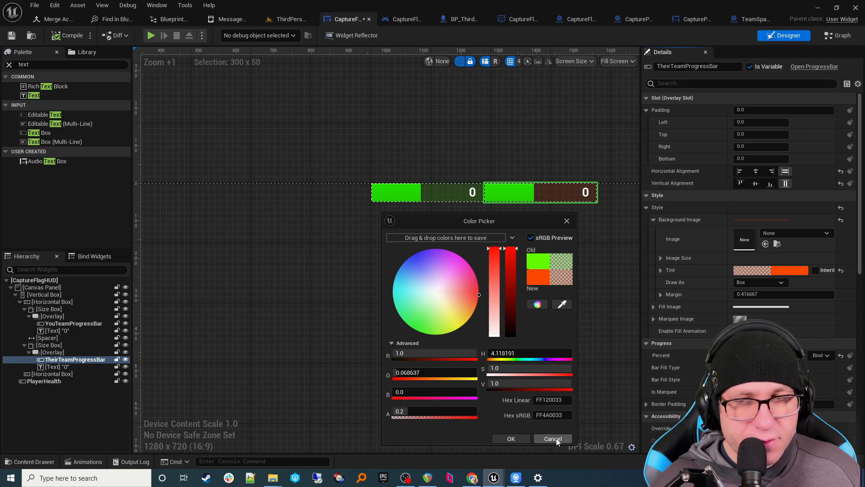
left_click(553, 437)
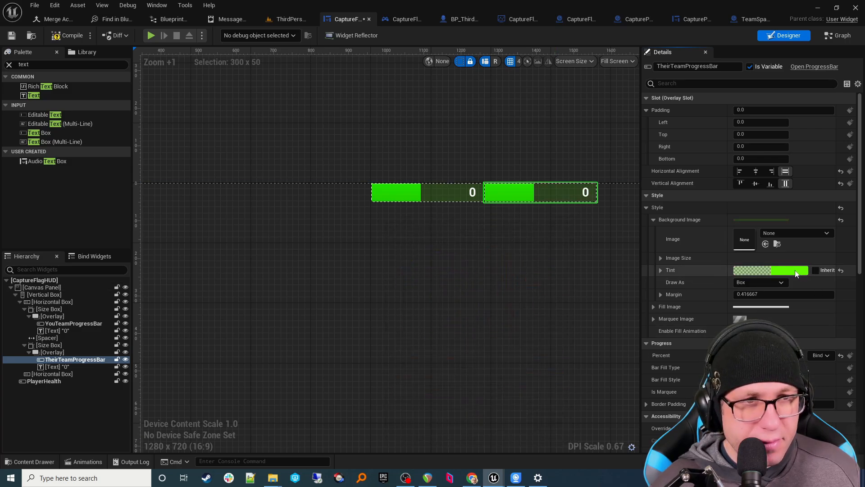
- Set TheirTeamProgressBar's background image tint to pure red with R 1 and G 0
left_click(757, 270)
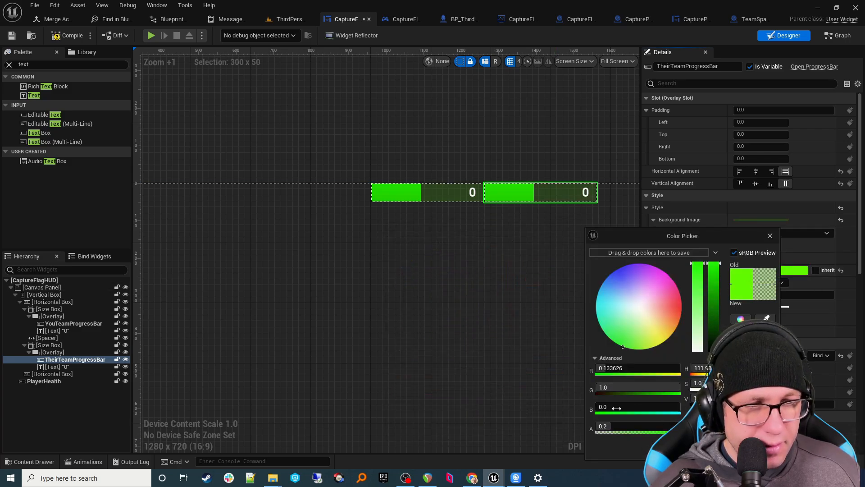
left_click(619, 368)
type("1")
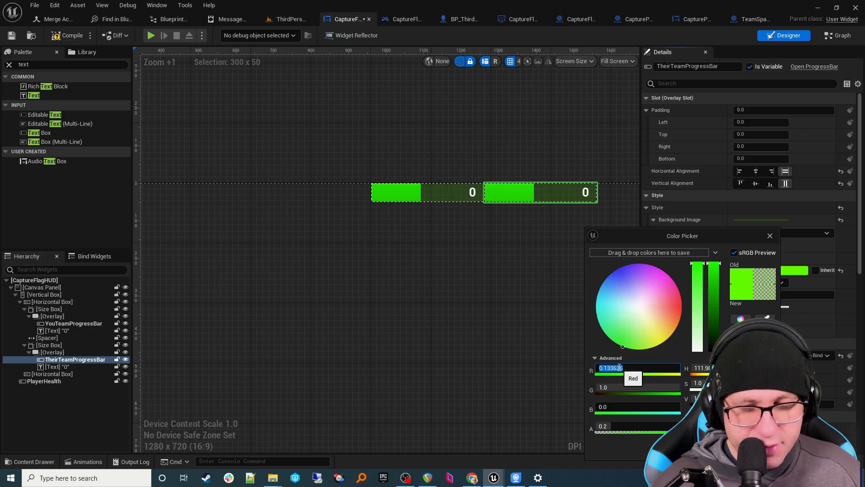
key("Tab")
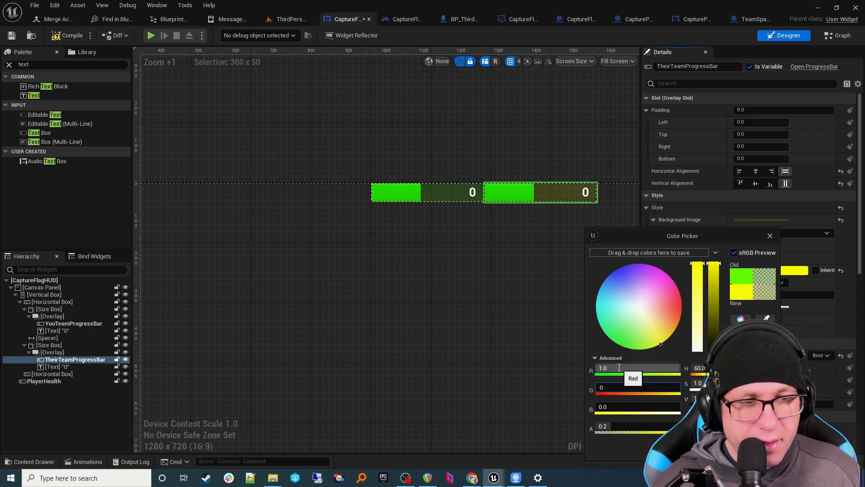
type("0")
key("Tab")
key("Tab")
key("Tab")
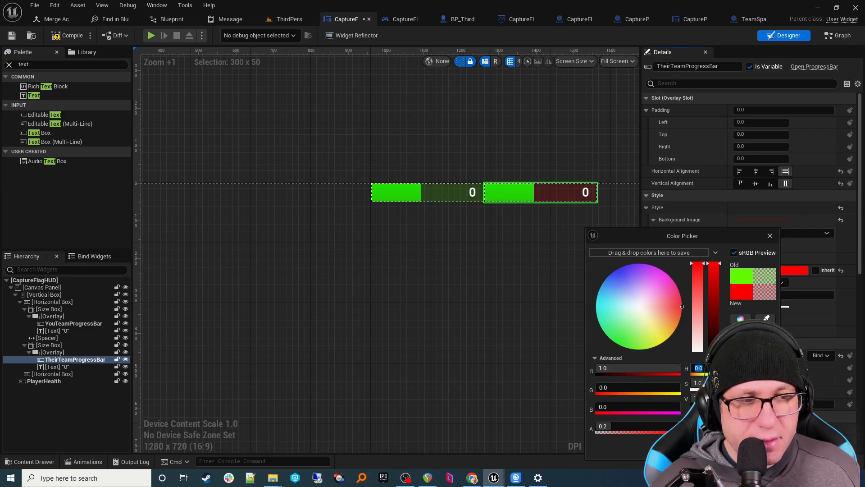
left_click(726, 448)
- Find TheirTeamProgressBar's fill properties and set its Fill Color and Opacity to pure red with R 1 and G 0
left_click(676, 84)
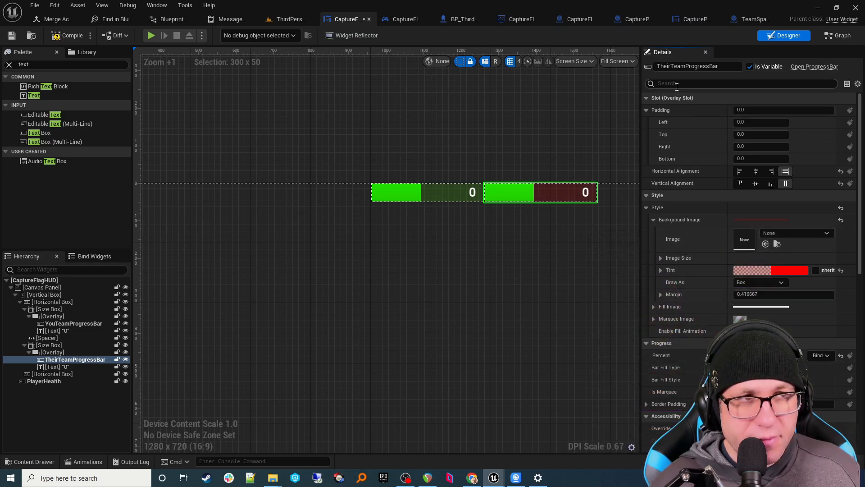
type("flil")
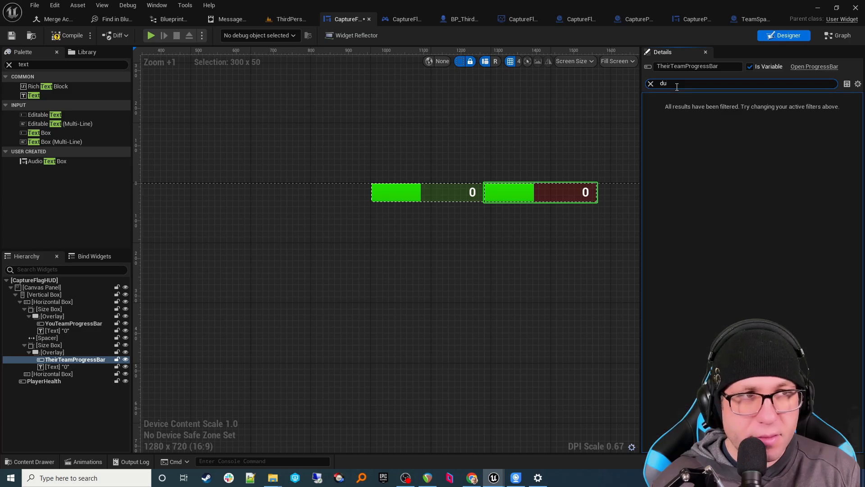
key("BackSpace")
key("BackSpace")
key("BackSpace")
key("BackSpace")
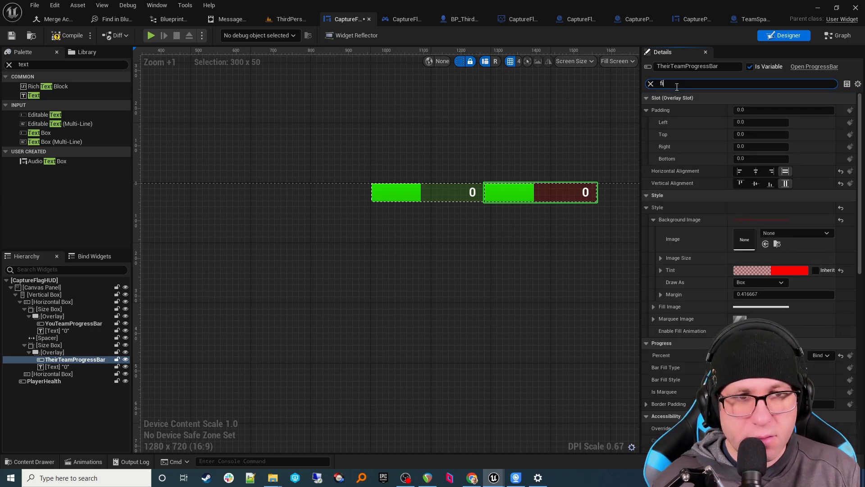
type("ill")
left_click(764, 233)
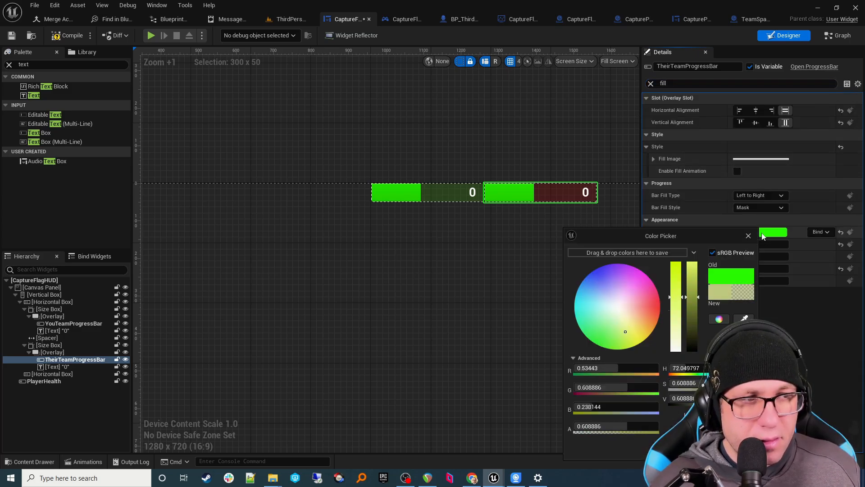
left_click(601, 368)
type("1")
key("Tab")
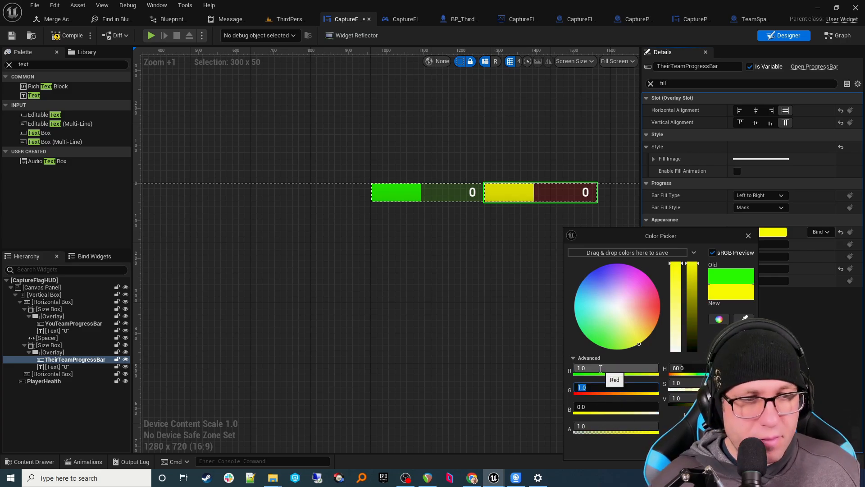
type("0")
key("Tab")
key("Tab")
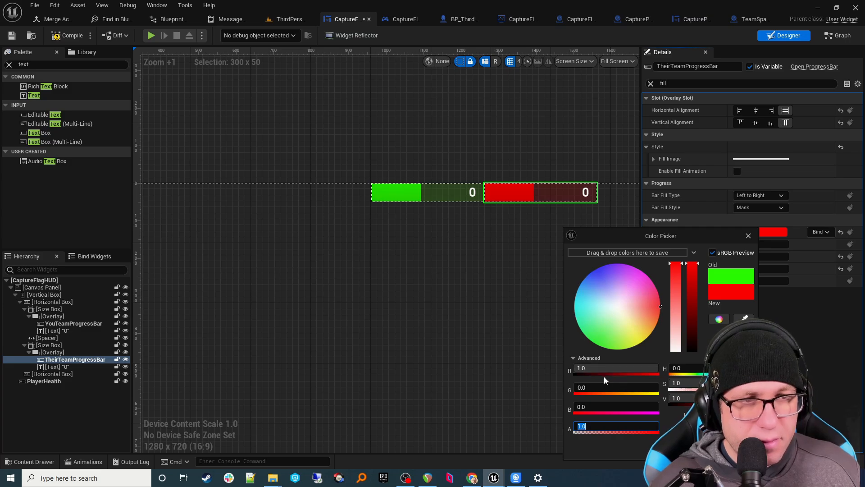
left_click(703, 447)
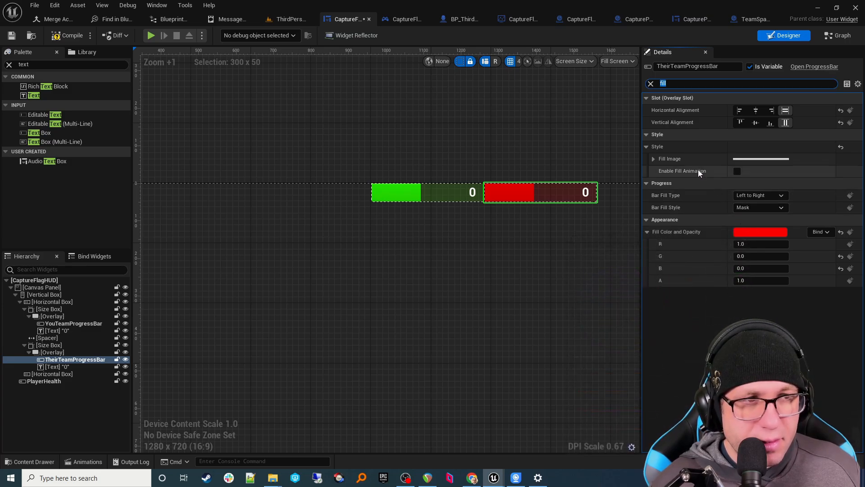
- Try the Right to Left bar fill type on TheirTeamProgressBar and clear the property search
left_click(751, 196)
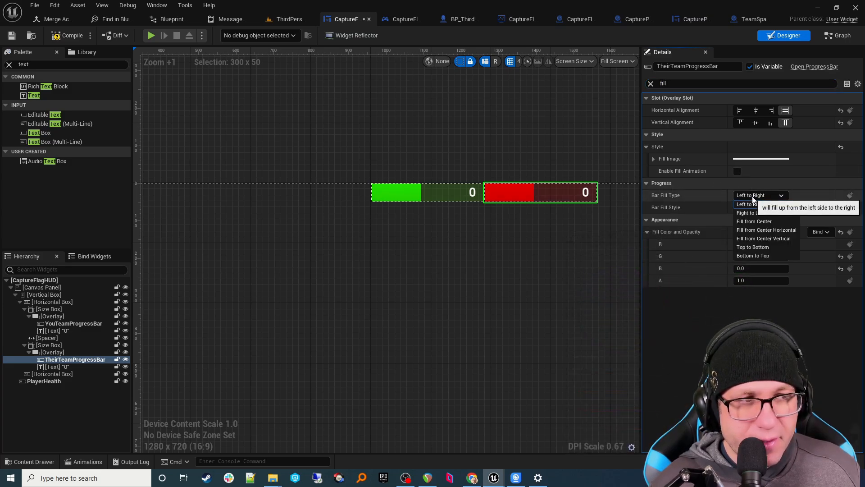
left_click(762, 213)
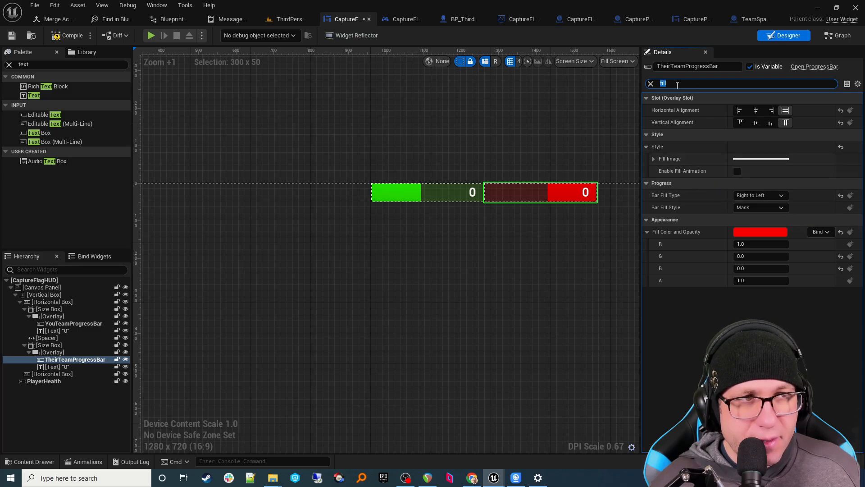
left_click(650, 83)
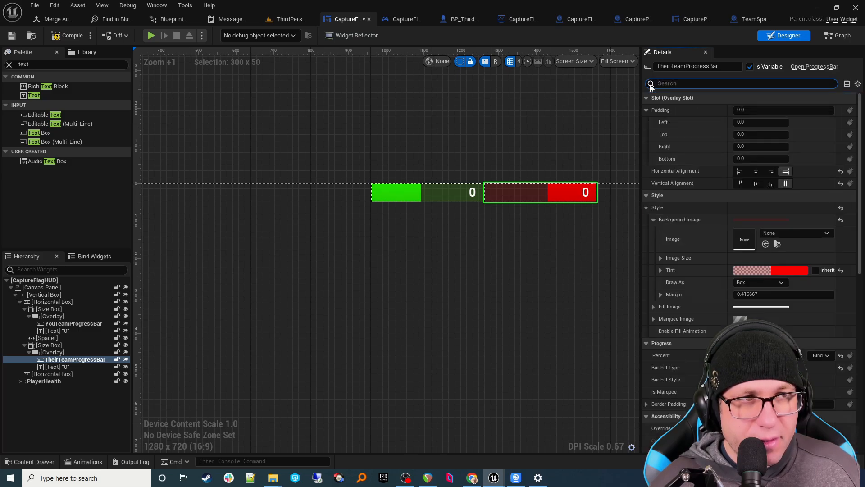
- Return TheirTeamProgressBar's Bar Fill Type to Left to Right
left_click(588, 198)
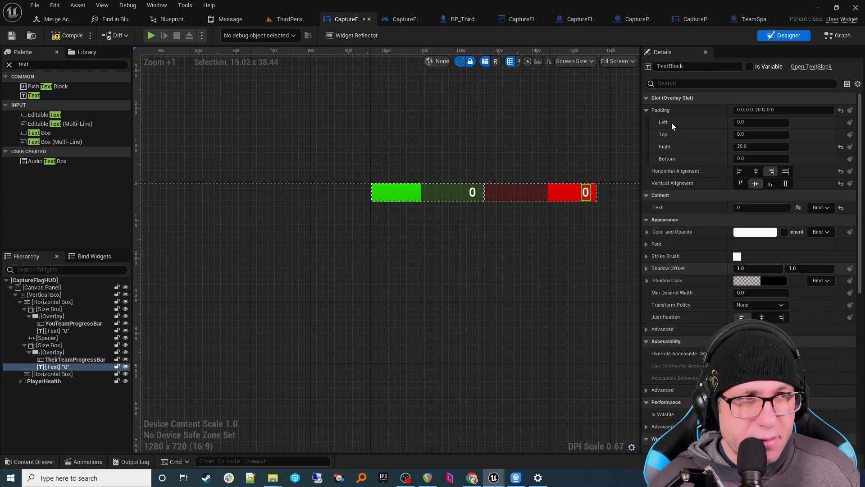
left_click(72, 360)
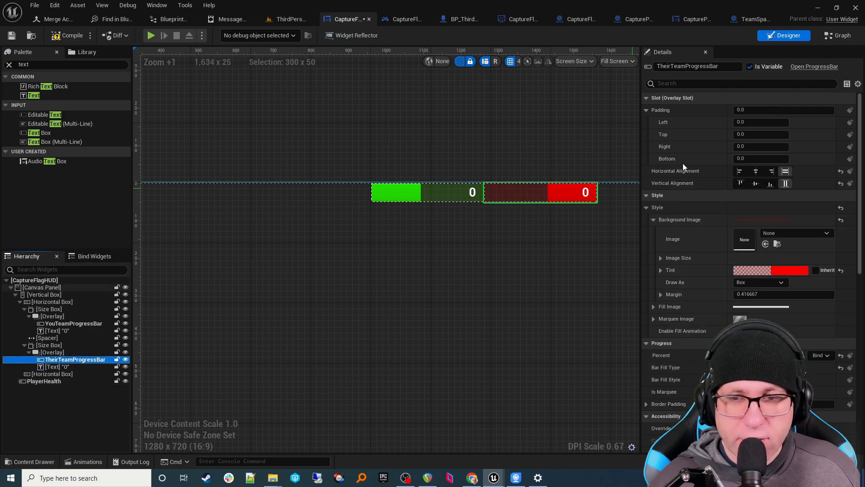
left_click(691, 83)
type("fill")
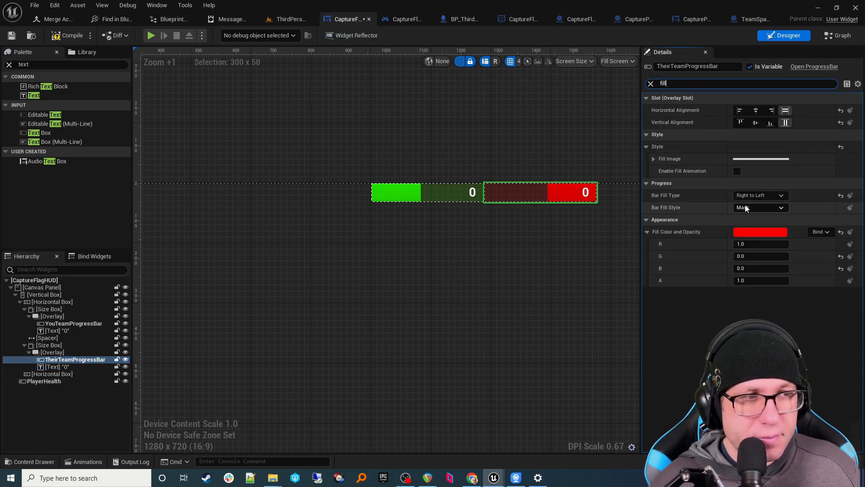
left_click(760, 195)
left_click(756, 204)
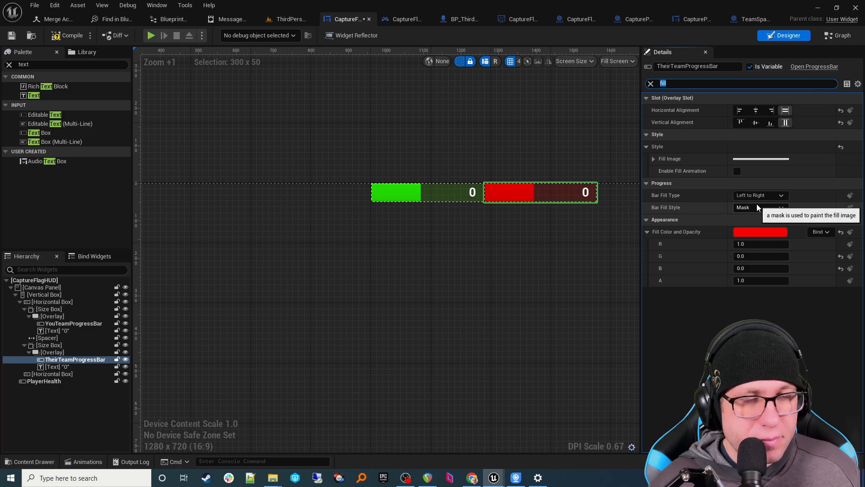
- Set the Bar Fill Type of YouTeamProgressBar to Right to Left
left_click(431, 192)
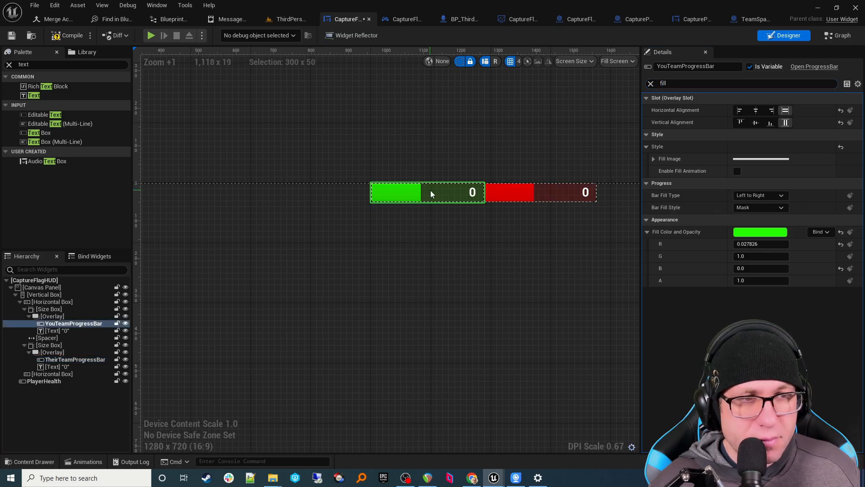
left_click(759, 195)
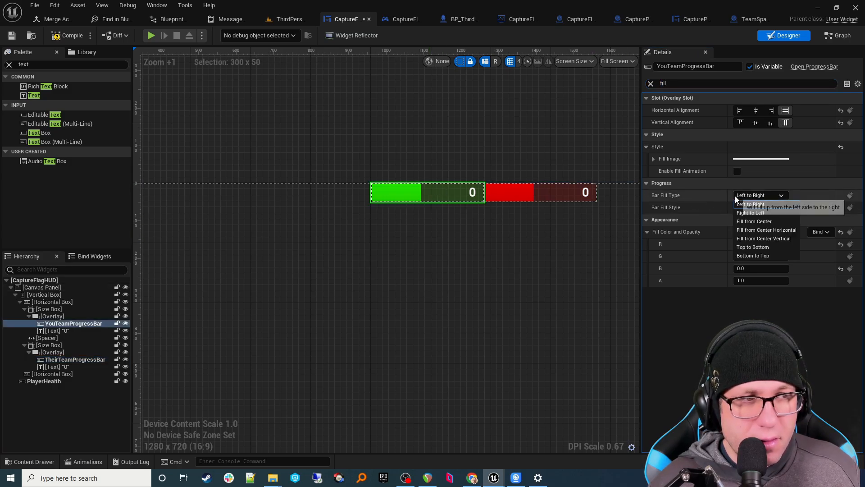
left_click(746, 213)
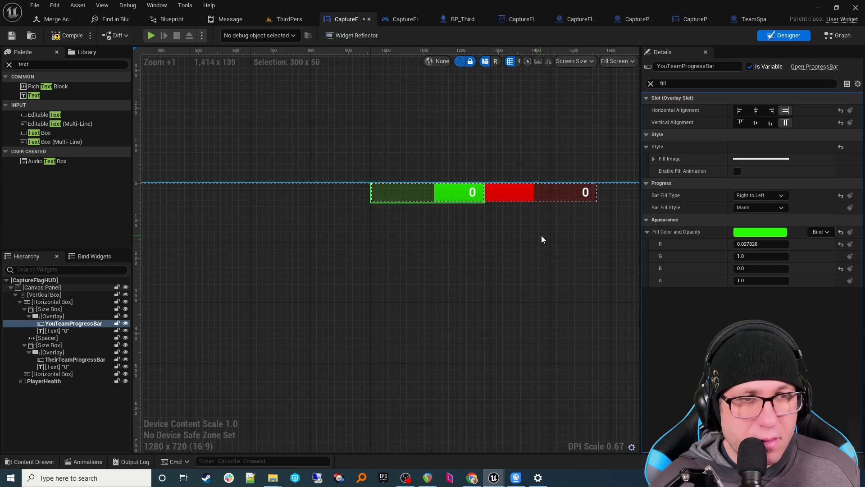
- Left-align the "0" text over TheirTeamProgressBar horizontally within its Overlay slot
left_click(589, 195)
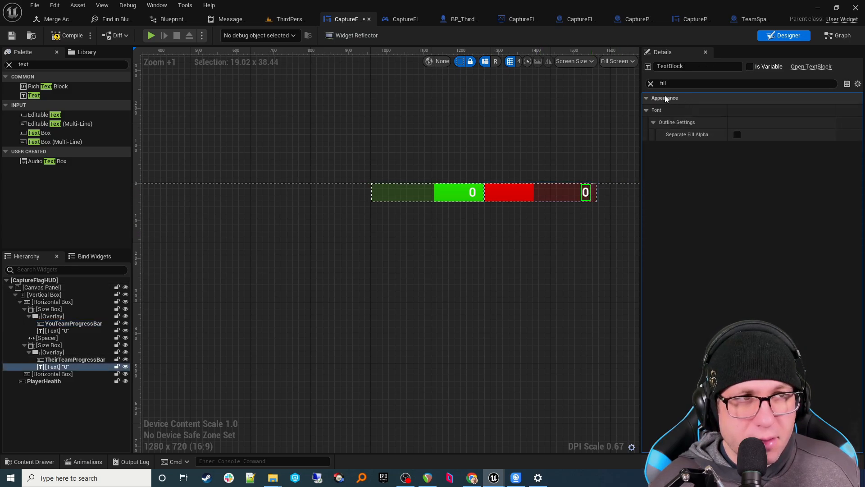
left_click(651, 84)
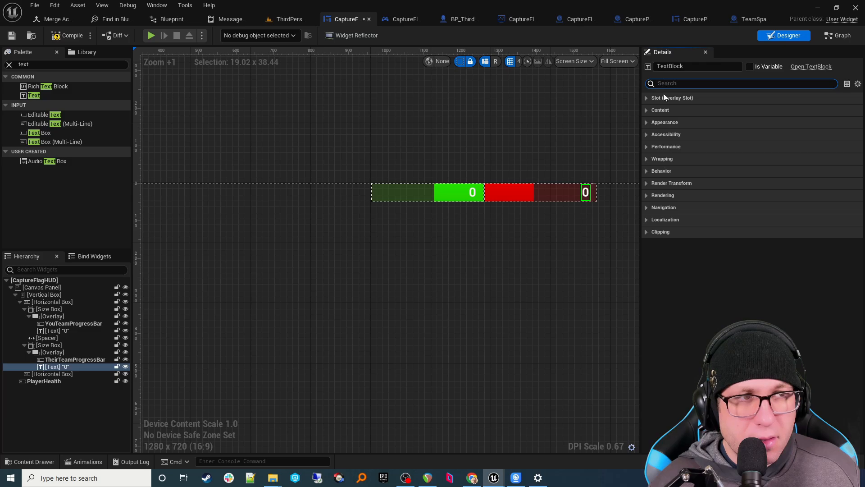
type("al")
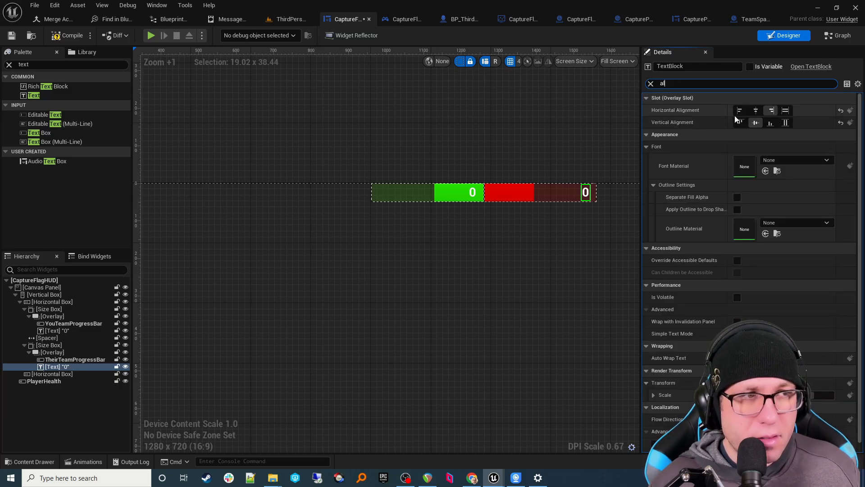
left_click(739, 110)
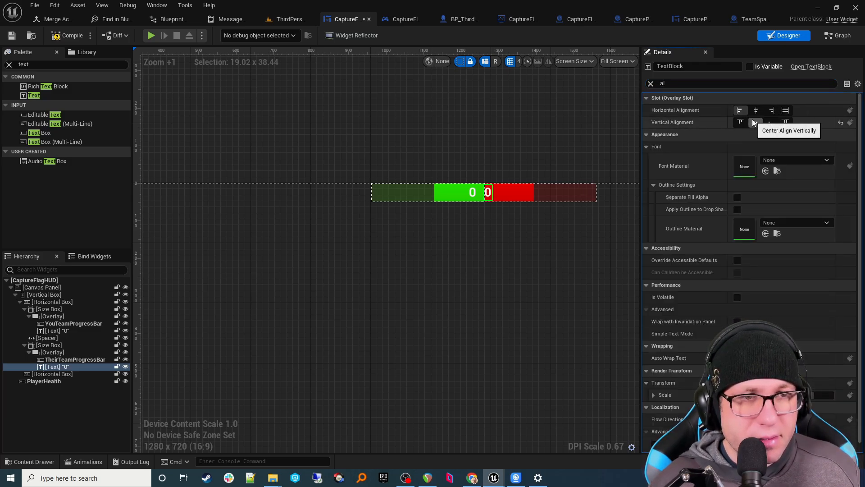
- Set the left and right padding of the "0" text over TheirTeamProgressBar to 20 and center it vertically
left_click(650, 84)
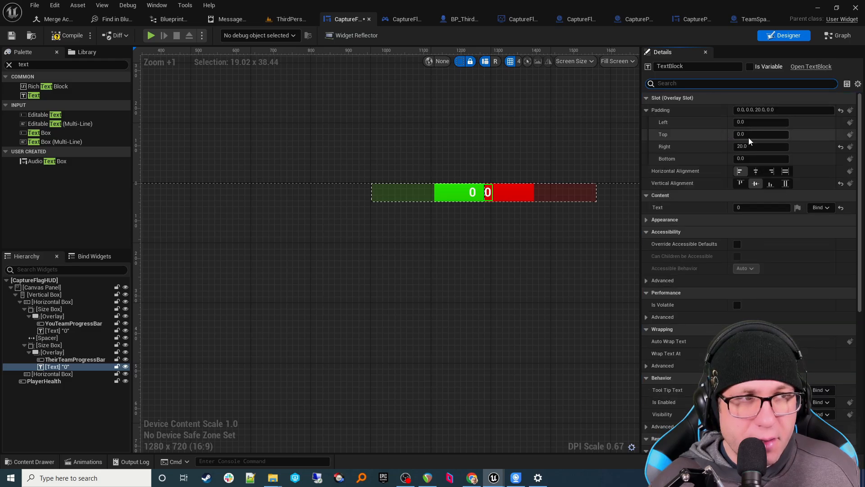
left_click(730, 147)
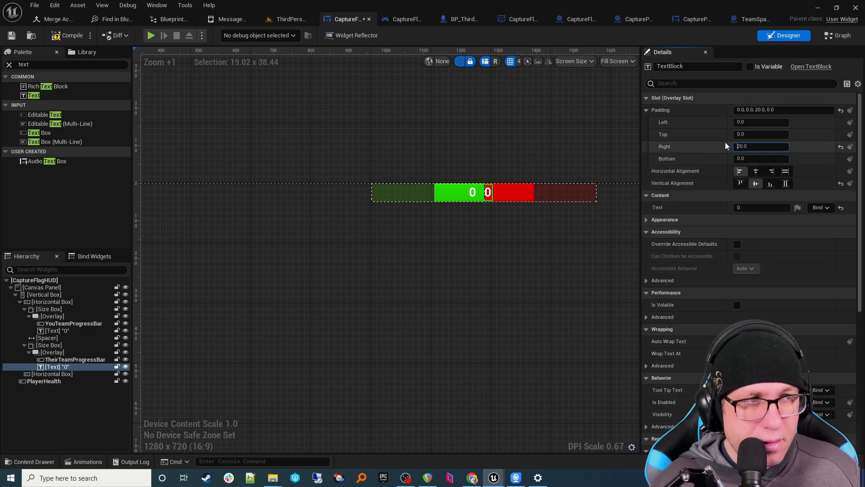
key("shift+Tab")
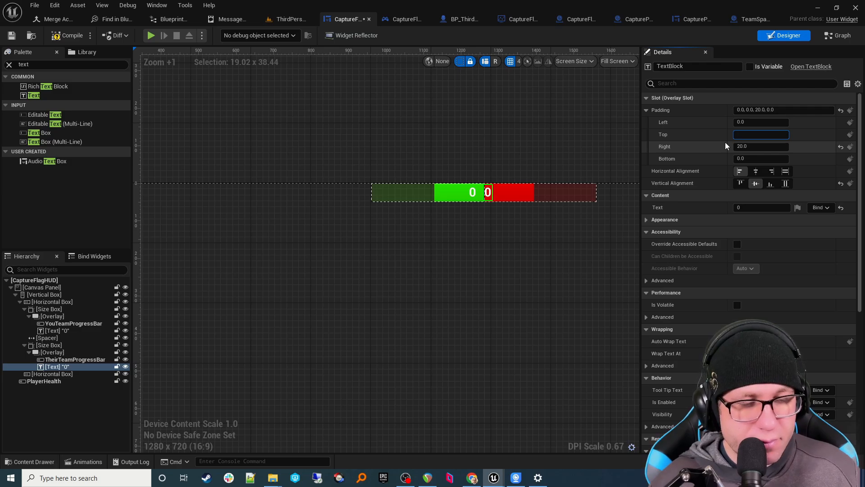
left_click(752, 124)
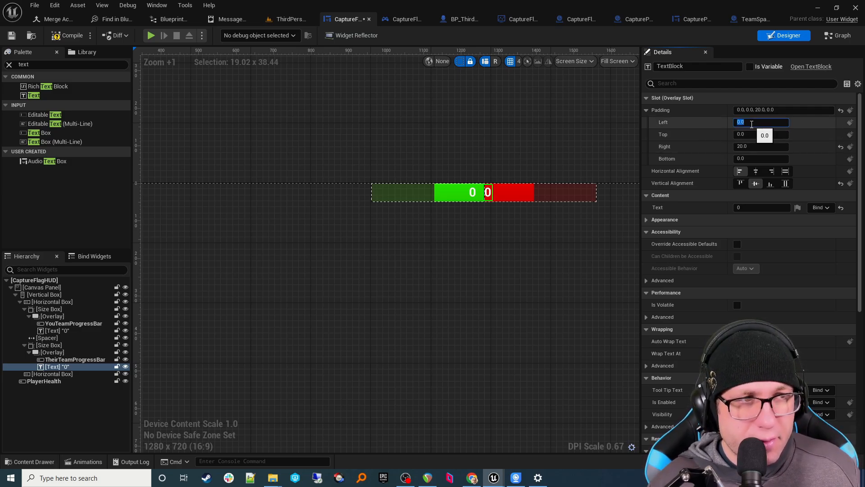
key("Tab")
key("Tab")
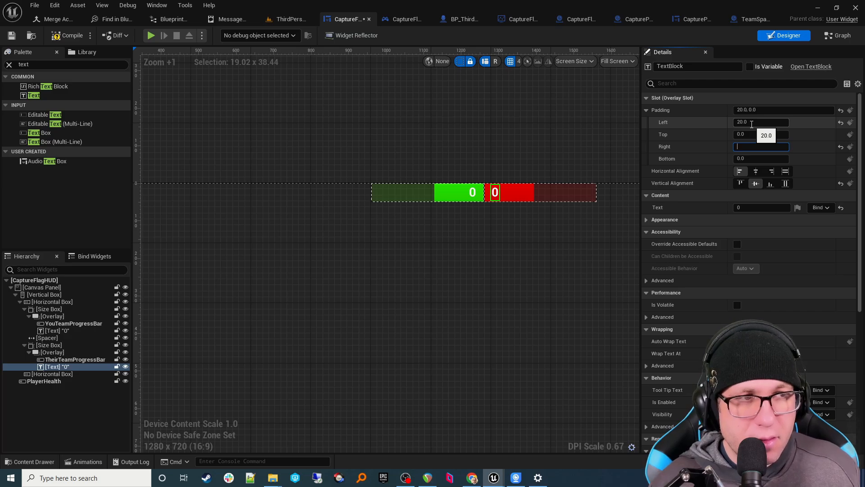
type("20")
key("Tab")
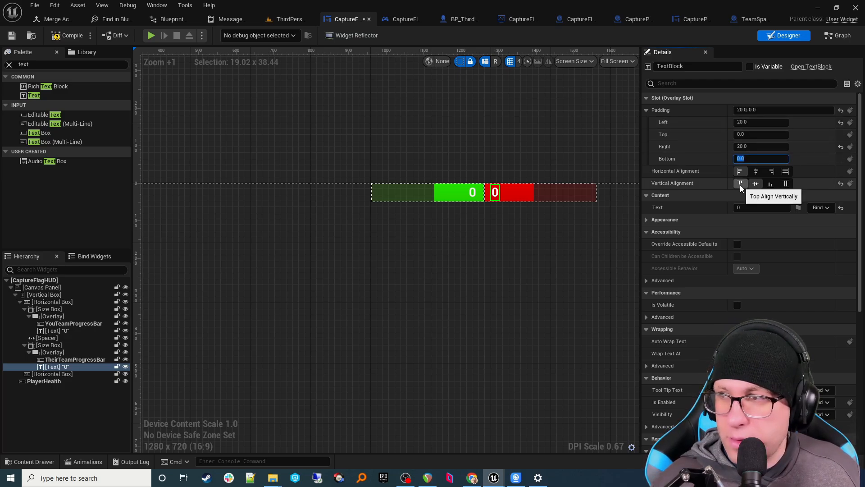
left_click(756, 183)
left_click(705, 84)
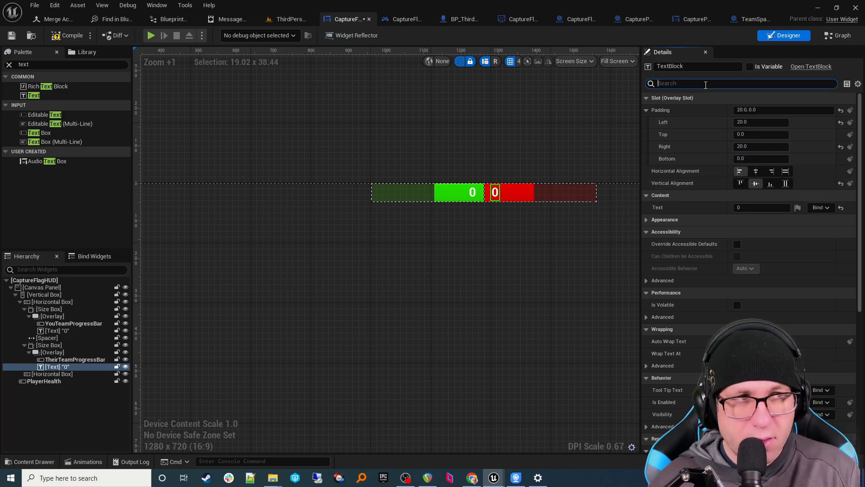
type("fill")
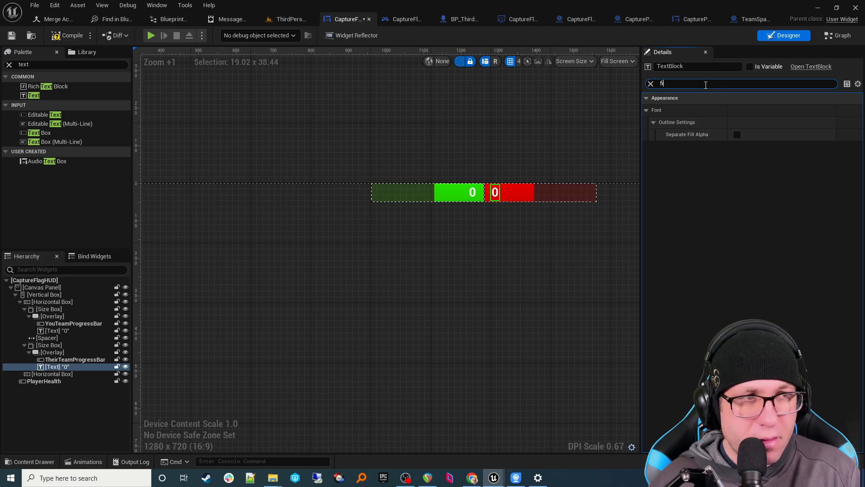
key("BackSpace")
key("BackSpace")
key("BackSpace")
key("BackSpace")
- Set the Vertical Box's Position X to -350 and Position Y to 40 on the canvas
scroll(495, 188, "up", 8)
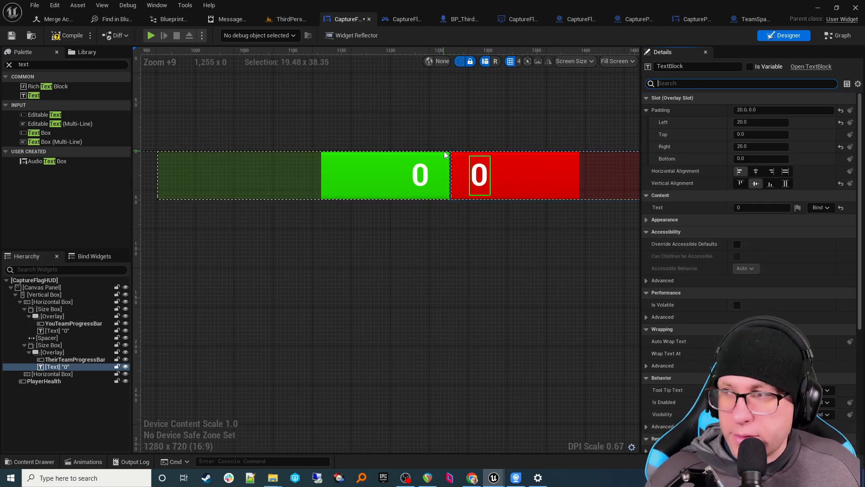
scroll(425, 128, "down", 11)
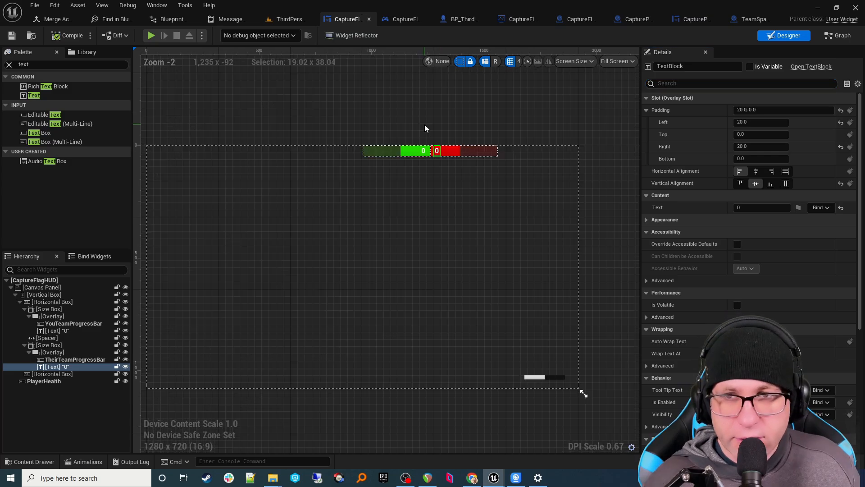
left_click(51, 302)
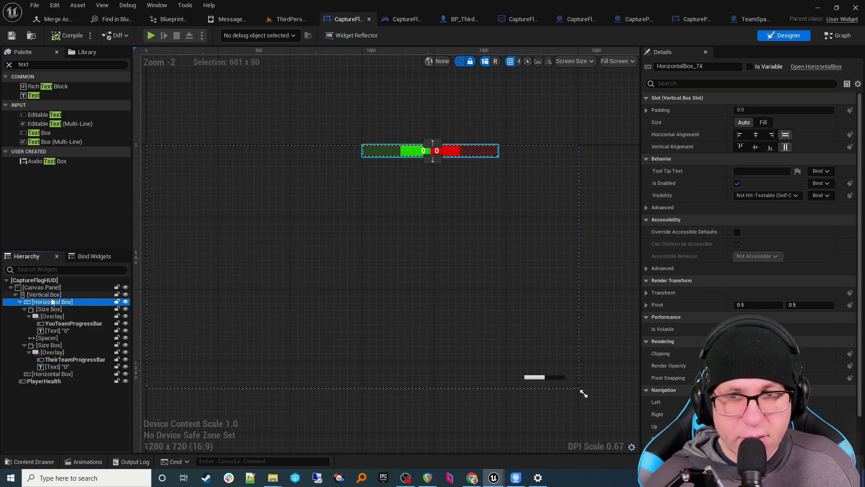
left_click(44, 295)
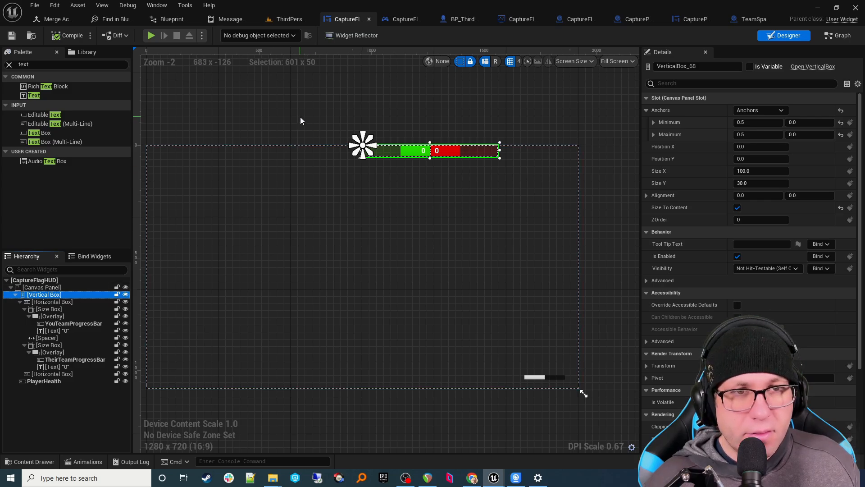
scroll(484, 117, "up", 9)
right_click_drag(484, 117, 451, 152)
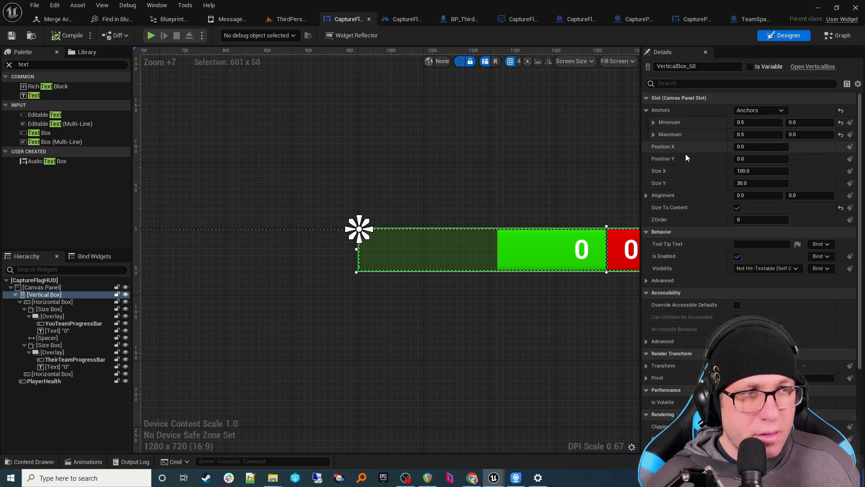
left_click(763, 146)
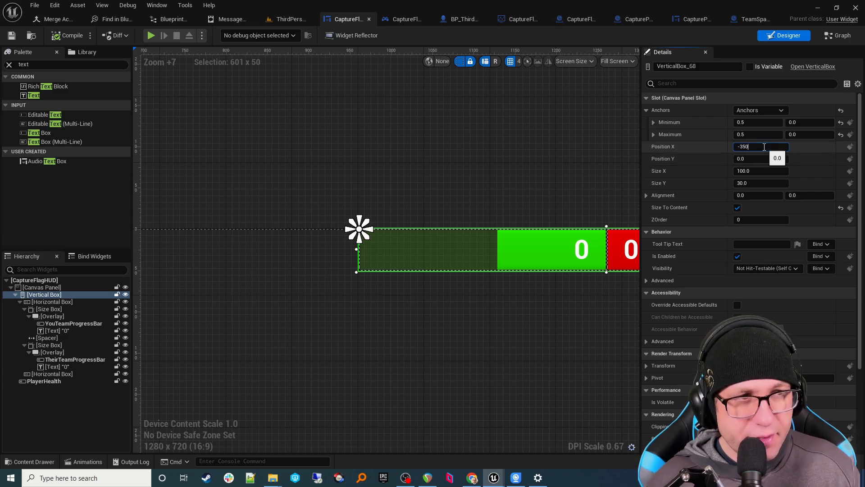
key("Tab")
type("40")
key("Tab")
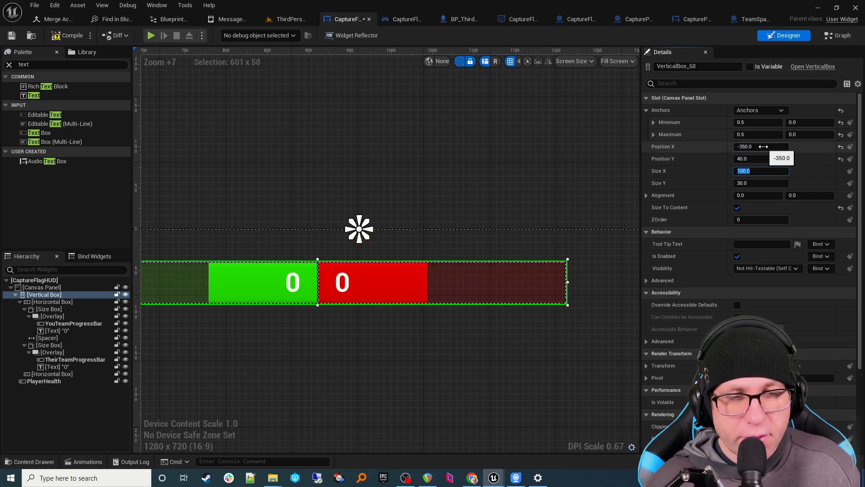
- Set the horizontal size of the Spacer between the two team score bars to 75
scroll(379, 154, "down", 2)
scroll(380, 157, "down", 9)
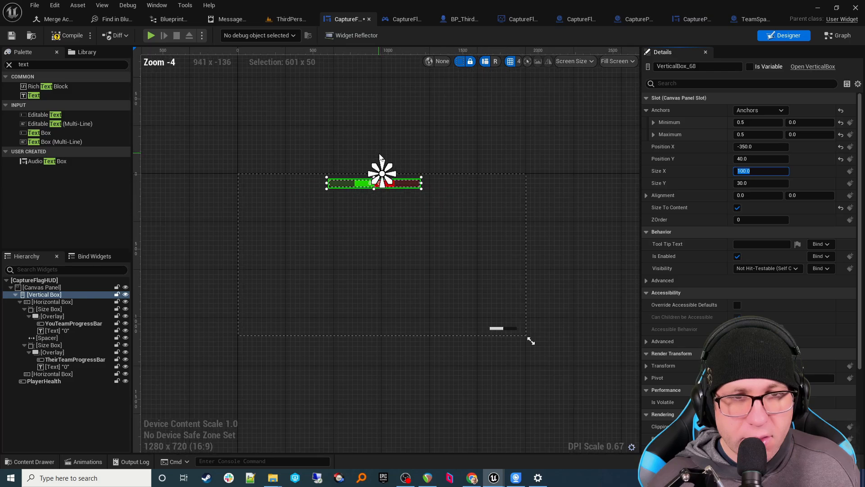
scroll(379, 156, "up", 8)
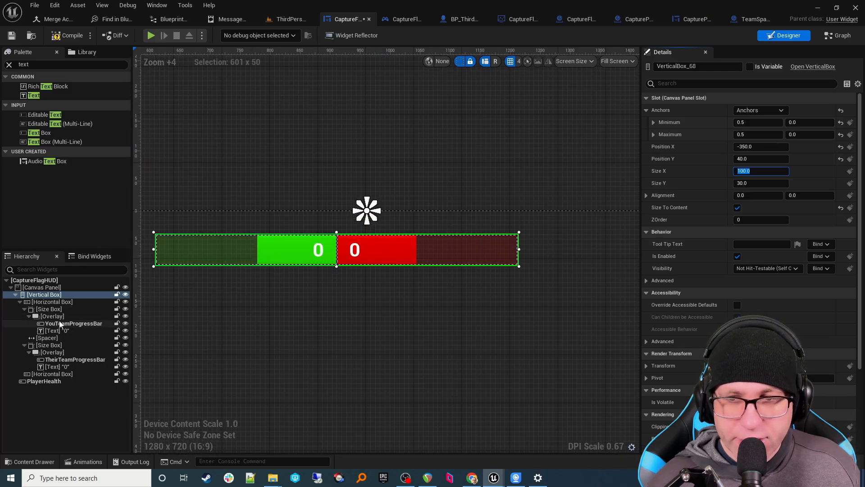
left_click(62, 337)
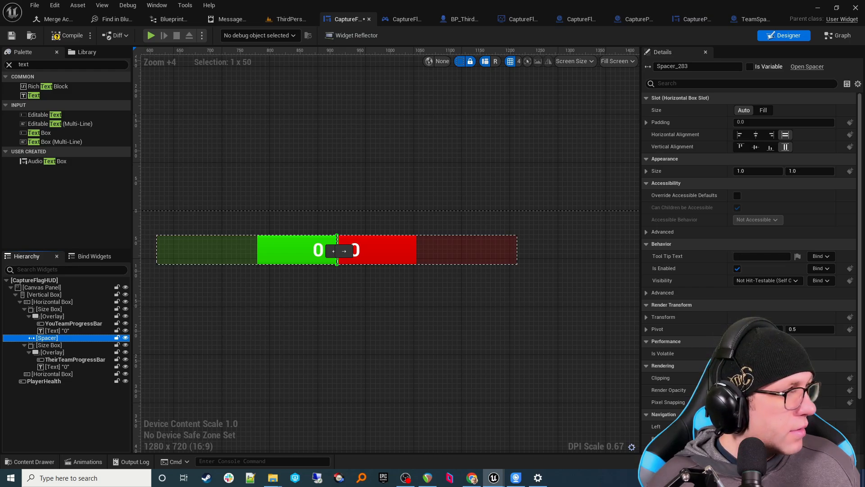
left_click(752, 174)
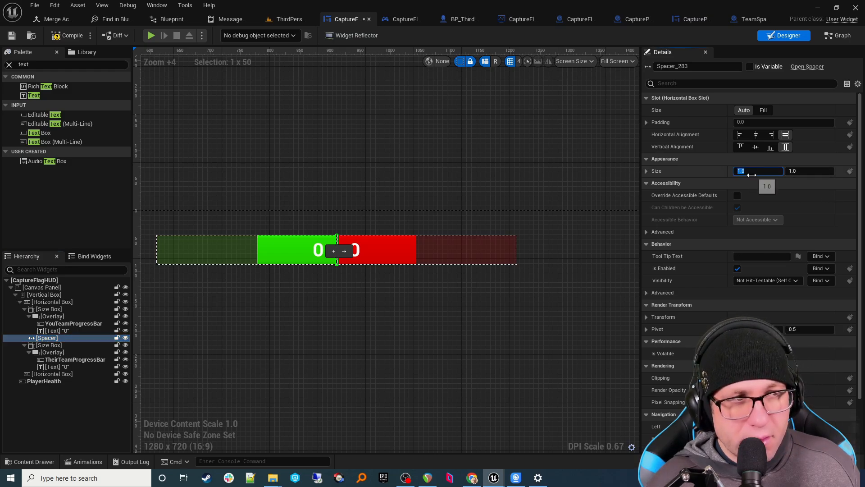
key("Tab")
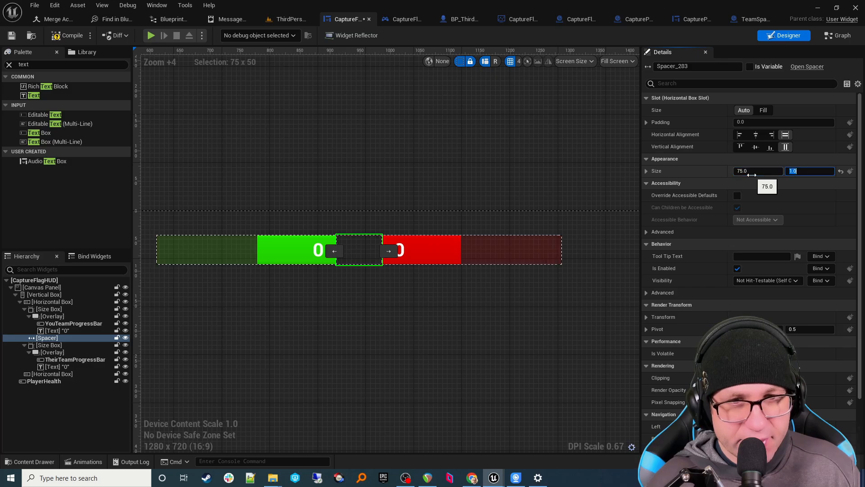
- Center the Vertical Box under its anchor by setting its Position X to -338.5
scroll(401, 155, "down", 6)
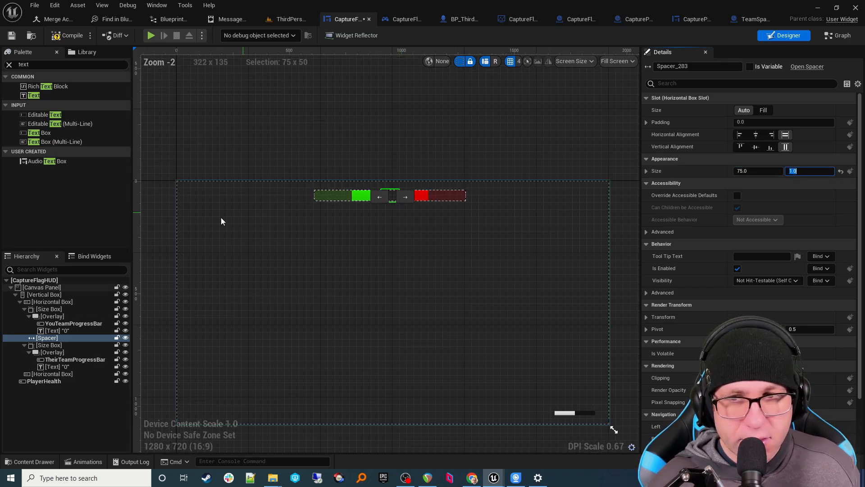
left_click(61, 308)
left_click(45, 294)
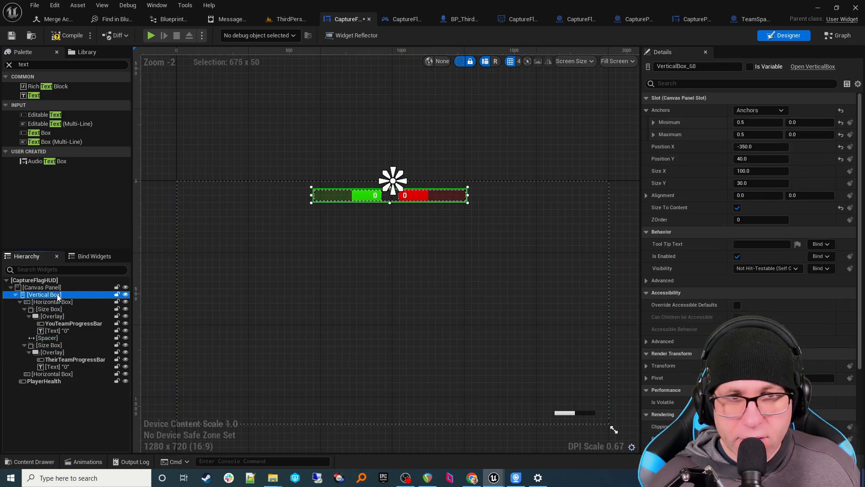
scroll(365, 188, "up", 20)
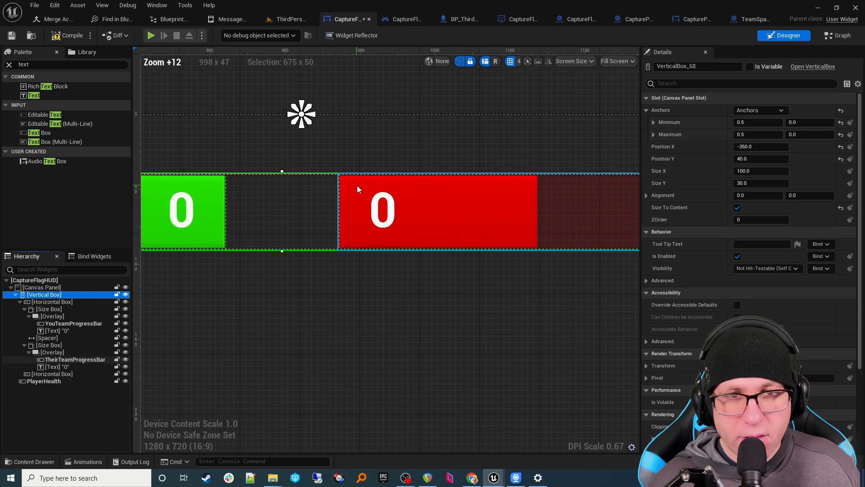
scroll(364, 189, "down", 10)
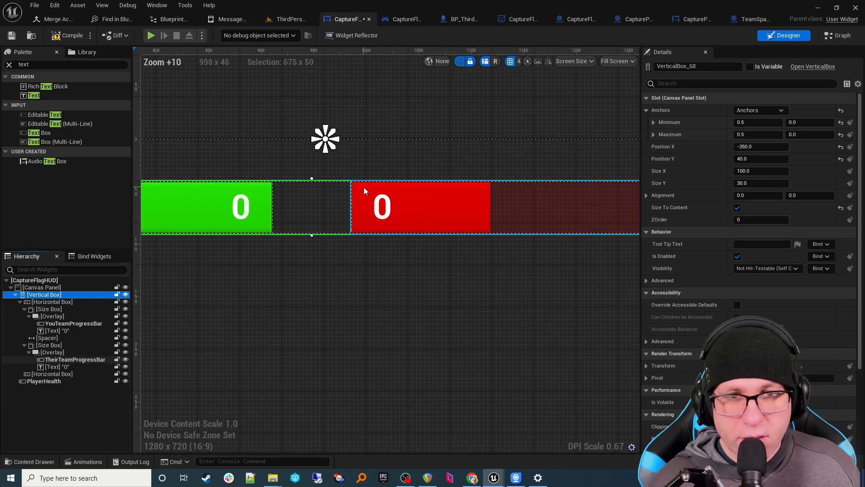
scroll(364, 187, "down", 1)
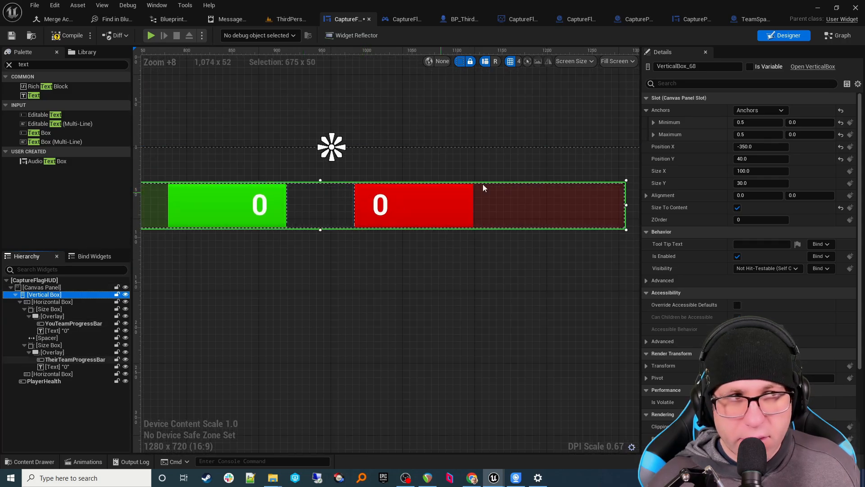
mouse_move(760, 150)
left_mouse_down()
mouse_move(780, 150)
mouse_move(766, 150)
left_mouse_up()
left_click(762, 150)
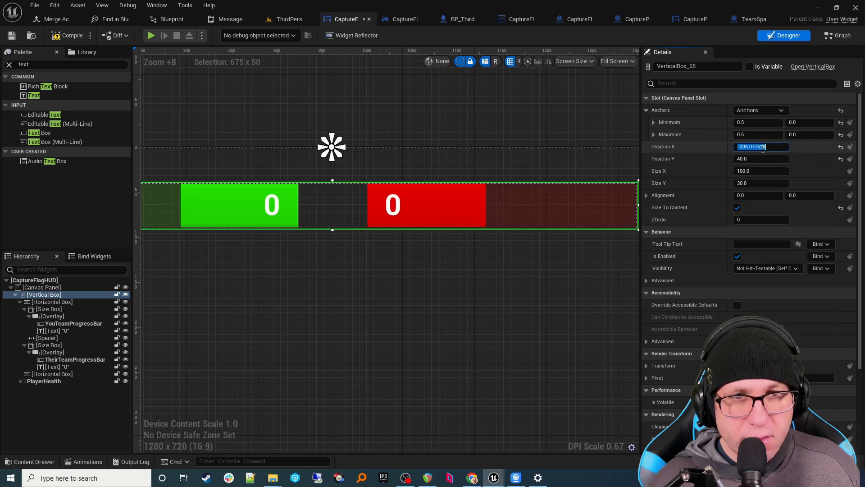
type("-")
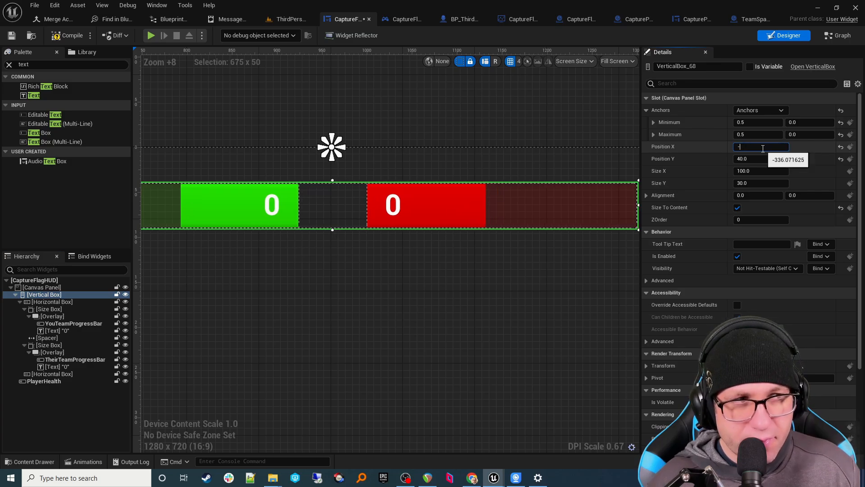
type("338.5")
key("Tab")
scroll(334, 156, "up", 3)
scroll(336, 157, "down", 12)
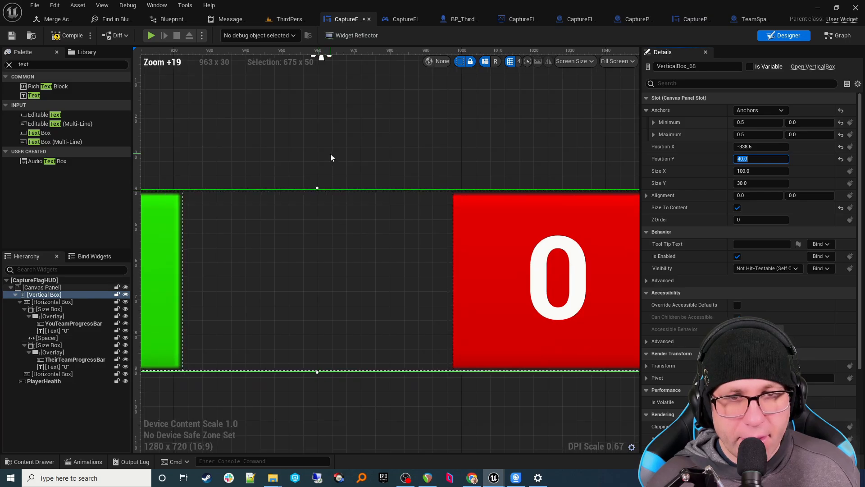
scroll(337, 167, "up", 7)
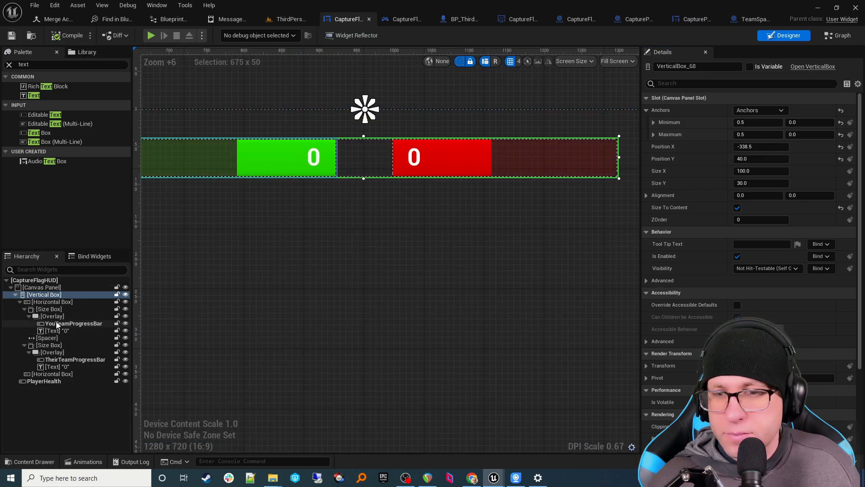
- Add two Capture Point World Widgets to the Vertical Box and collapse the score bars' Horizontal Box in the hierarchy
left_click(46, 303)
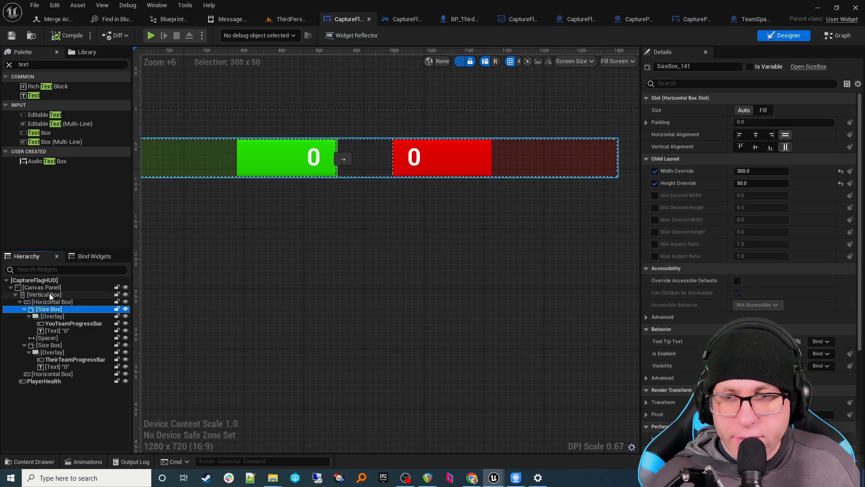
left_click(50, 294)
scroll(367, 222, "down", 5)
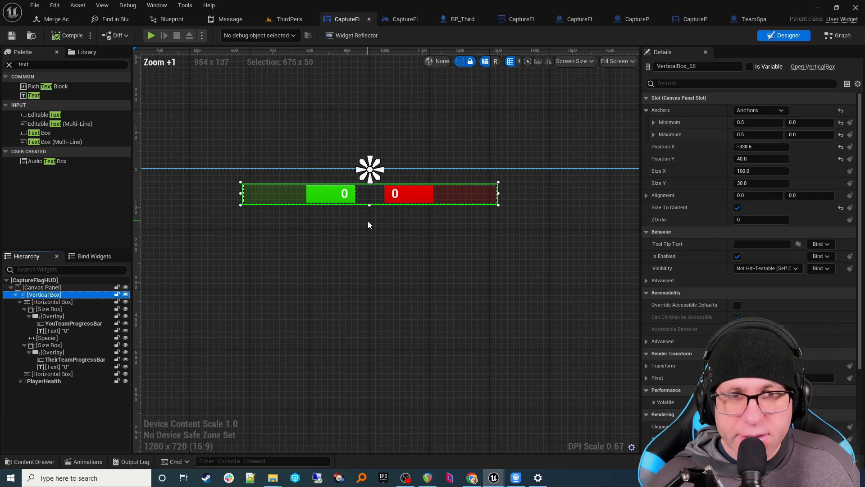
scroll(368, 221, "up", 4)
left_click(41, 64)
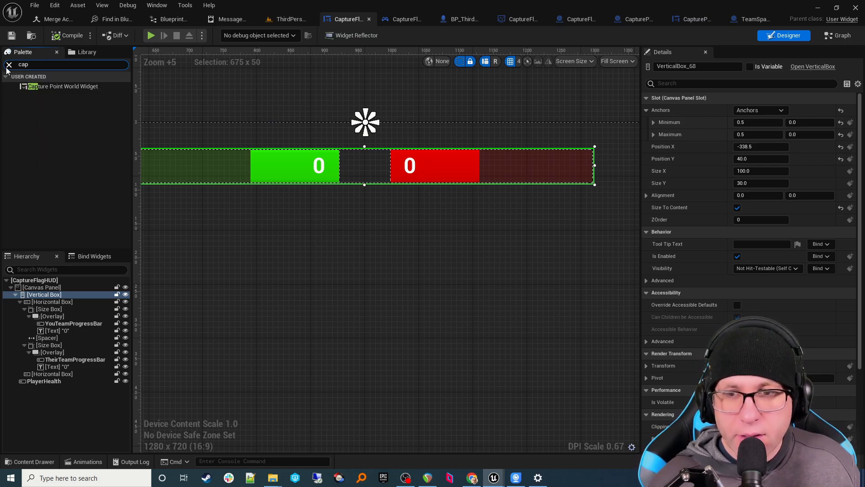
left_click(50, 87)
left_click_drag(50, 87, 46, 299)
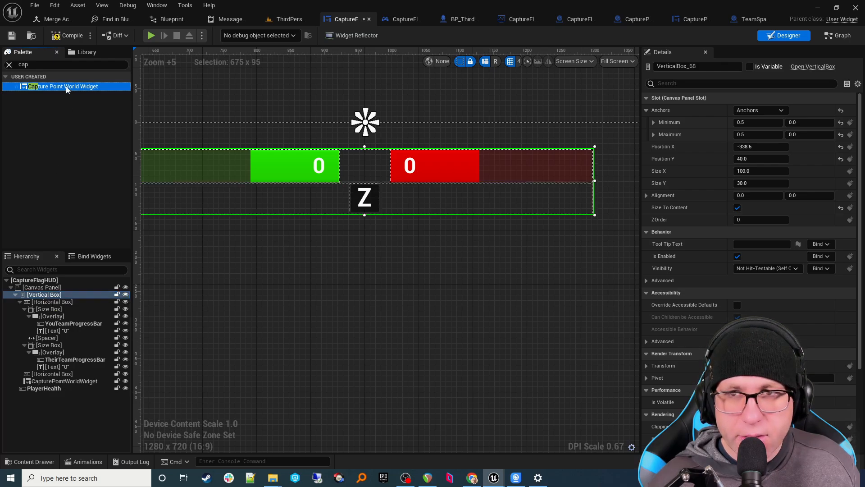
left_click_drag(66, 90, 51, 297)
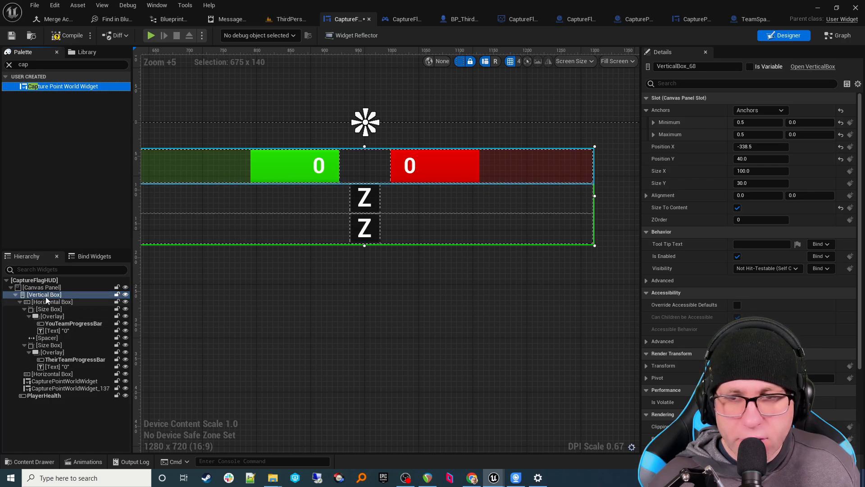
left_click(20, 301)
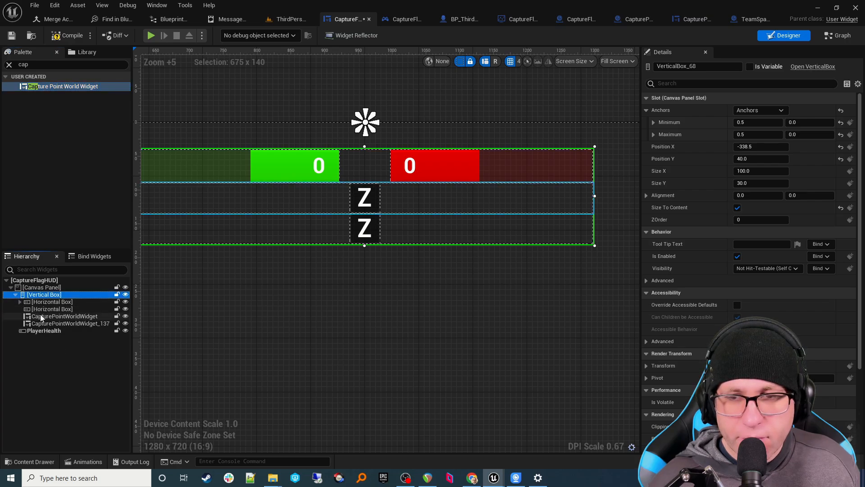
- Move both Capture Point World Widgets into the empty Horizontal Box below the score bars and set that box's horizontal alignment to center
left_click_drag(41, 318, 50, 309)
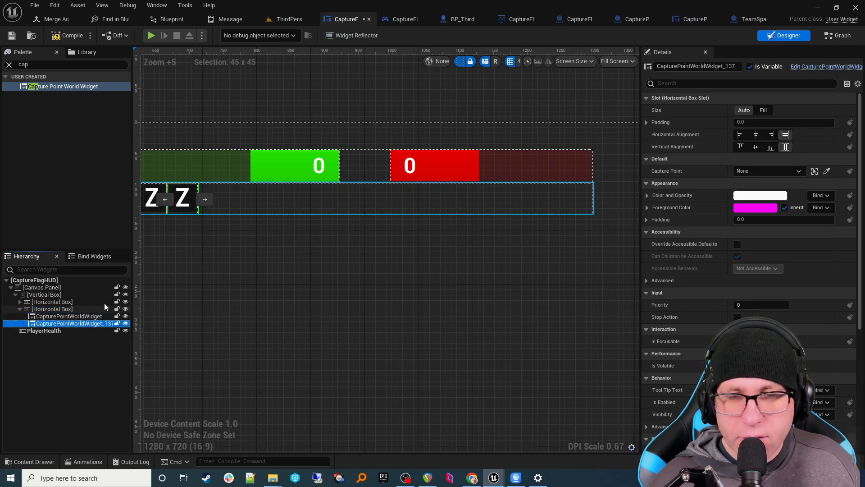
left_click(69, 309)
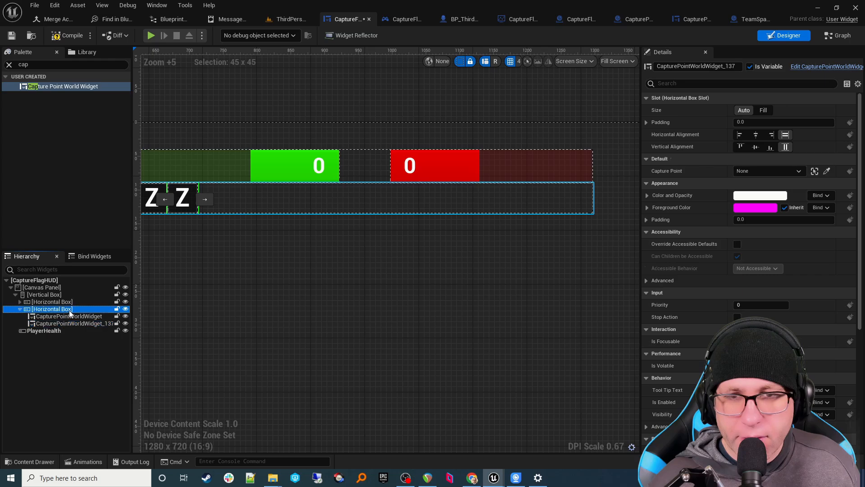
scroll(277, 264, "down", 2)
right_click_drag(277, 264, 322, 262)
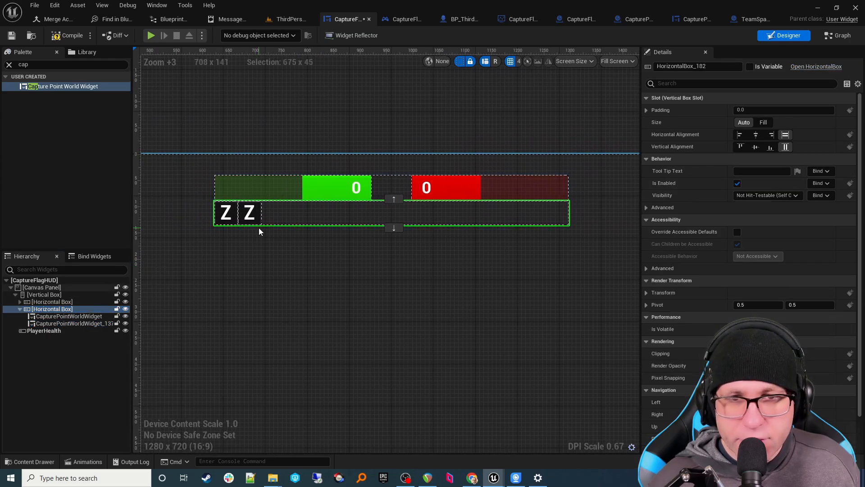
scroll(260, 234, "up", 15)
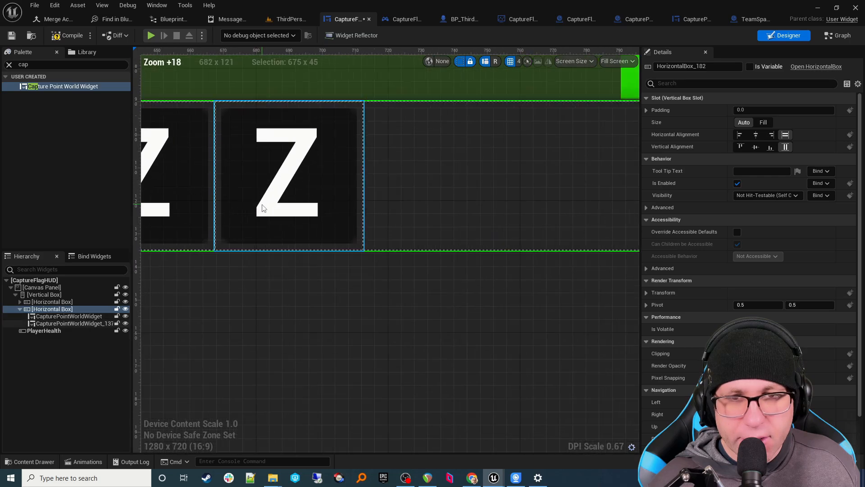
scroll(226, 220, "down", 11)
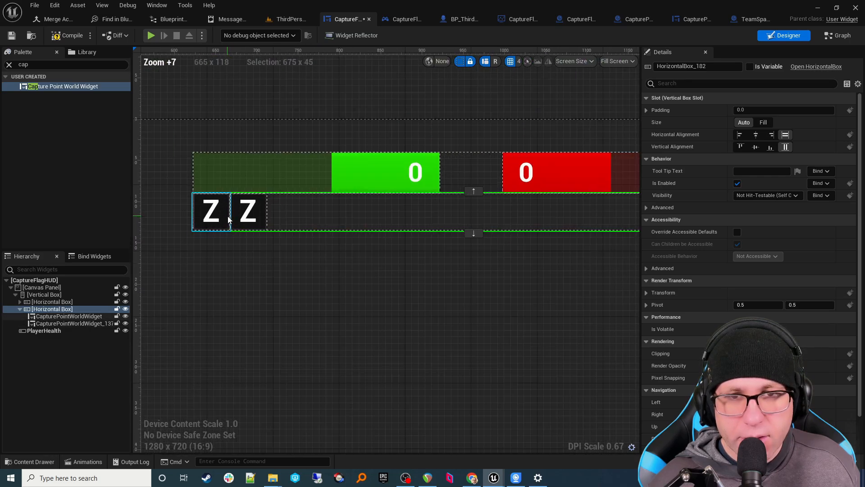
left_click(755, 134)
right_click_drag(520, 276, 405, 290)
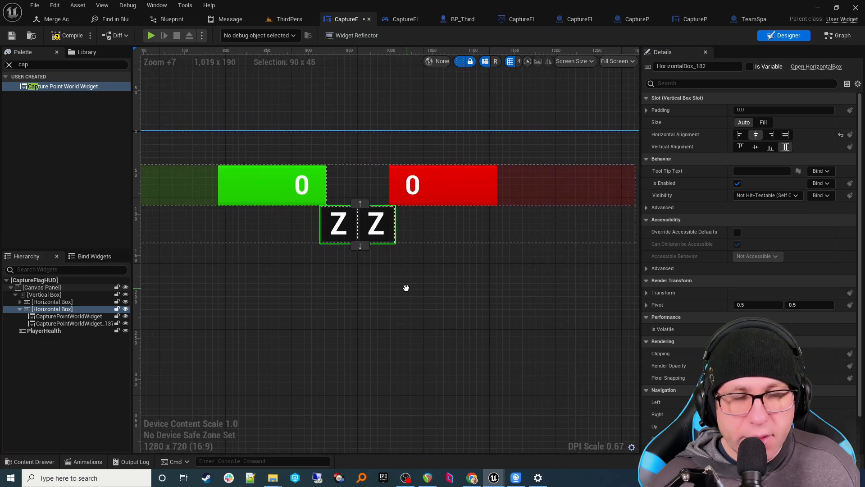
scroll(360, 223, "up", 11)
scroll(315, 223, "down", 14)
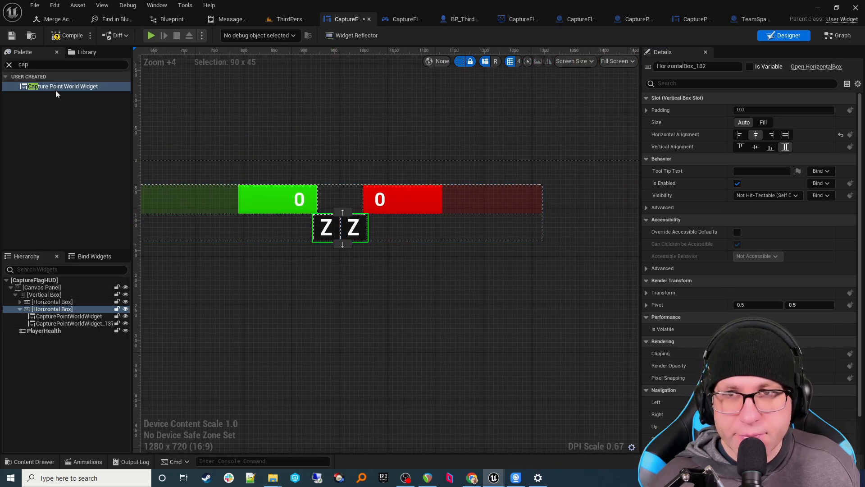
- Add a third Capture Point World Widget to the centered Horizontal Box below the score bars and save the HUD widget
left_click_drag(58, 86, 53, 311)
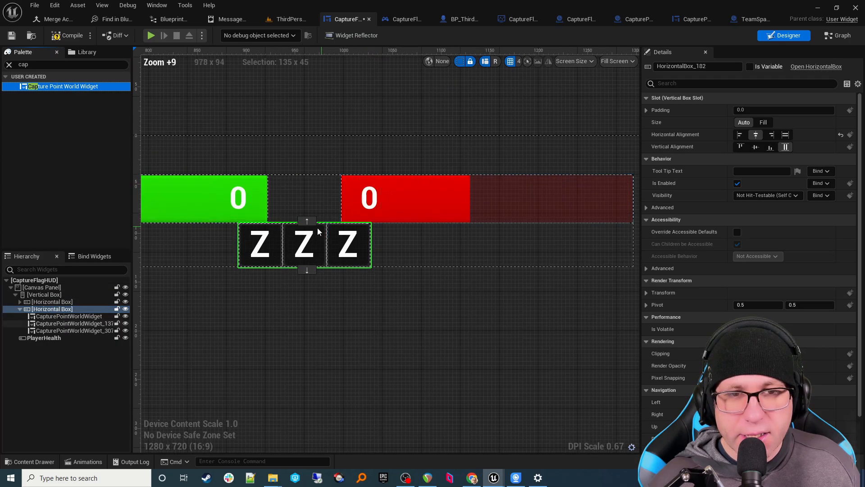
scroll(317, 228, "up", 8)
scroll(301, 243, "down", 4)
scroll(301, 242, "down", 7)
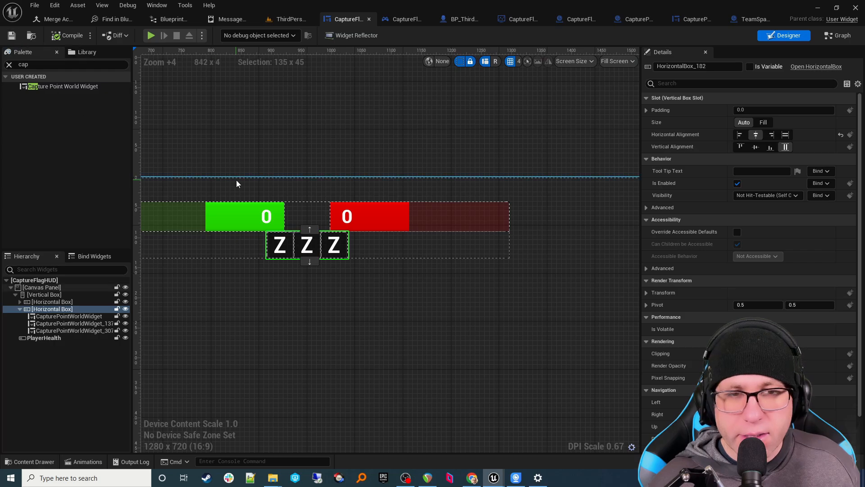
scroll(271, 166, "down", 5)
right_click_drag(357, 236, 331, 258)
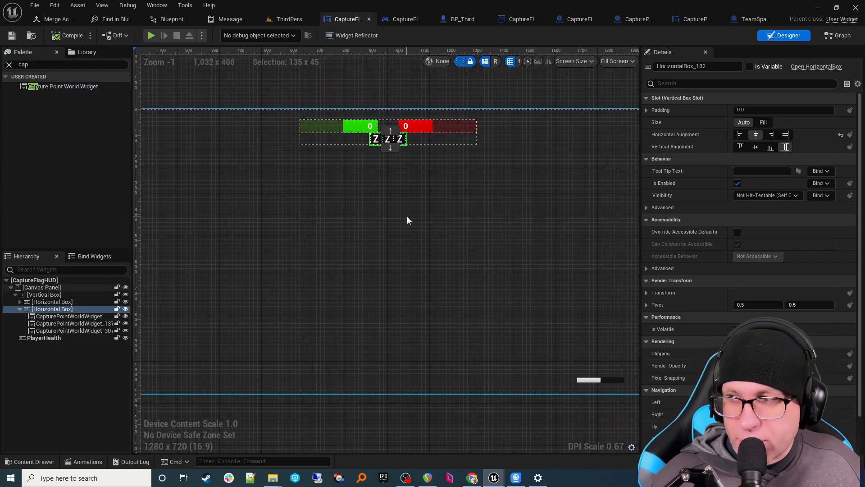